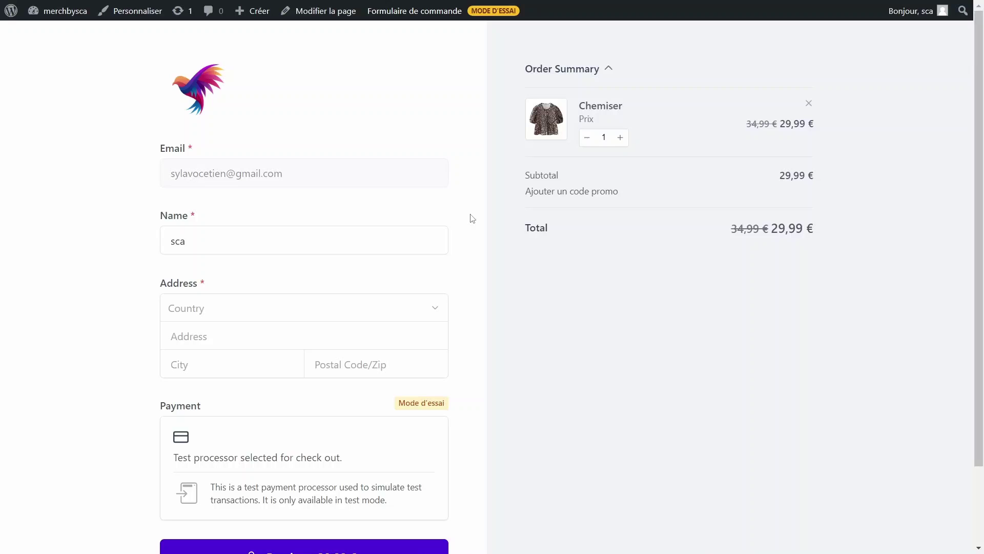
left_click(395, 236)
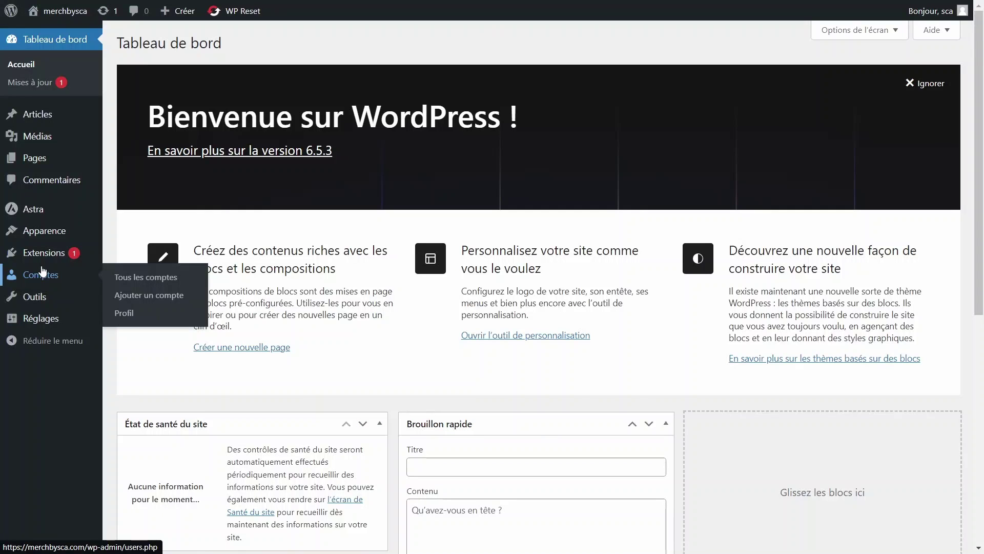
Find the SureCart plugin by searching for "surecart" among the available extensions, then install and activate it.
mouse_move(35, 262)
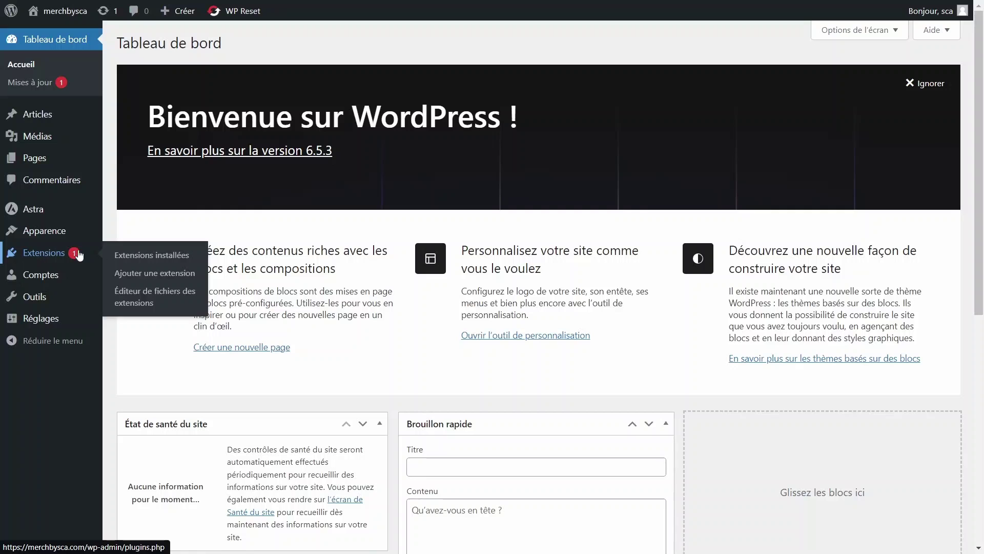
left_click(126, 280)
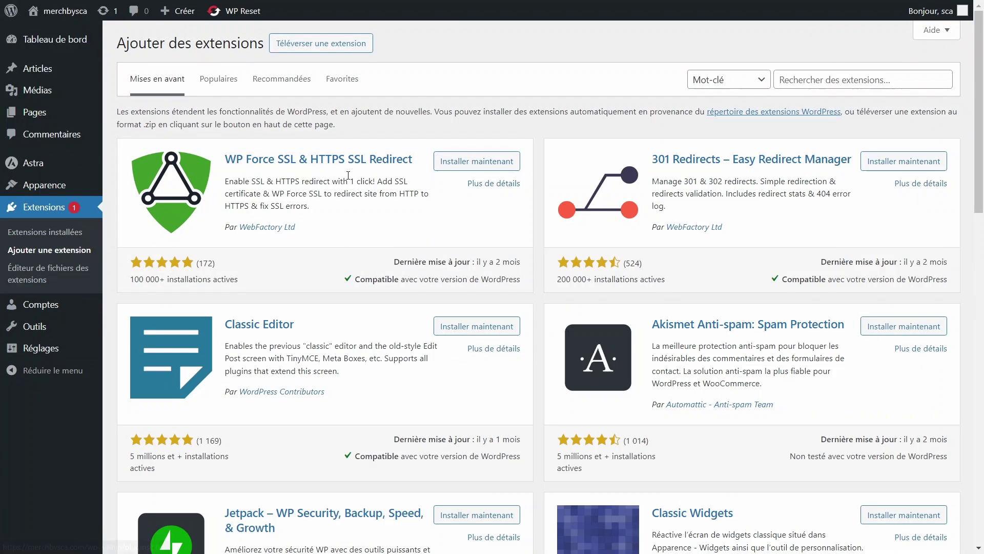
left_click(818, 77)
type("surecart")
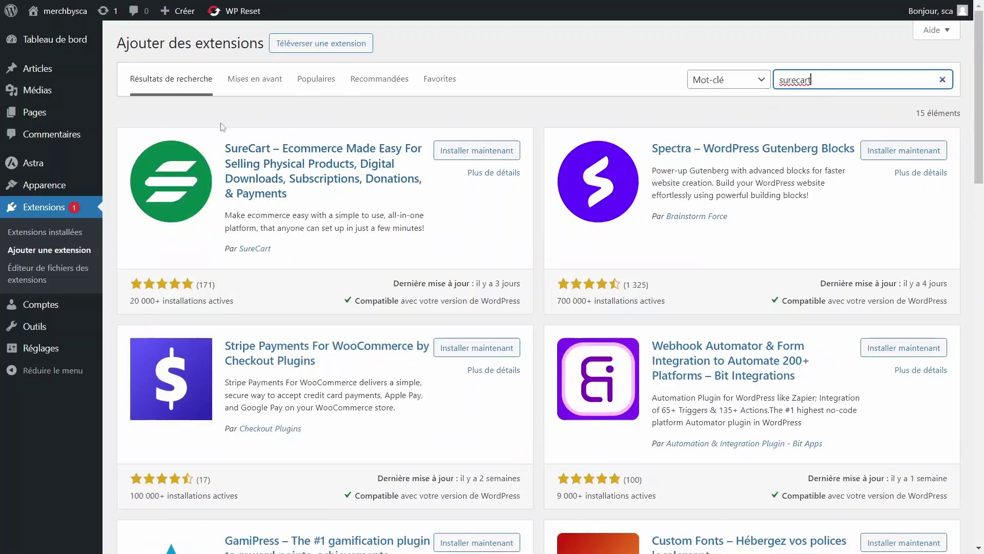
left_click(476, 150)
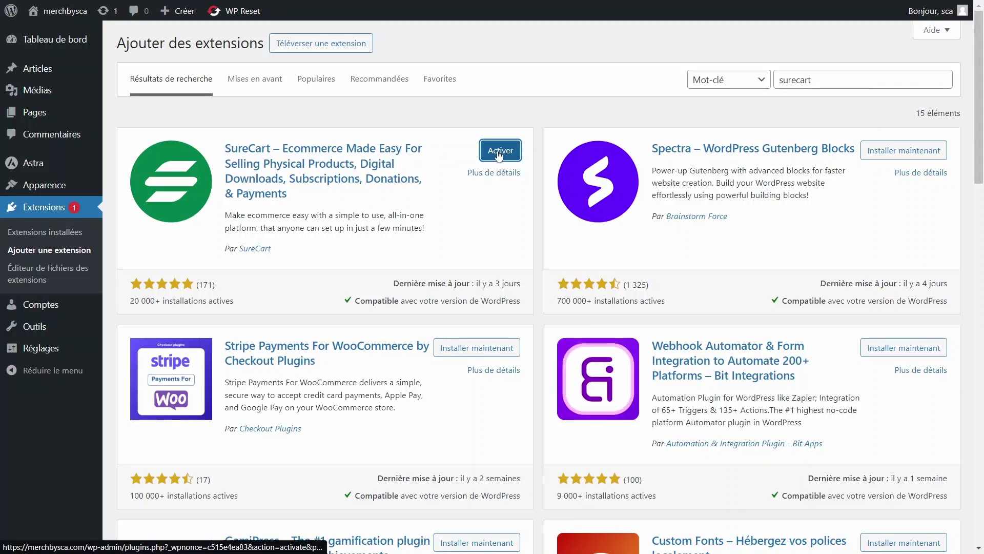
left_click(504, 150)
Open SureCart's getting-started setup and choose to create a new store.
mouse_move(70, 165)
mouse_move(40, 160)
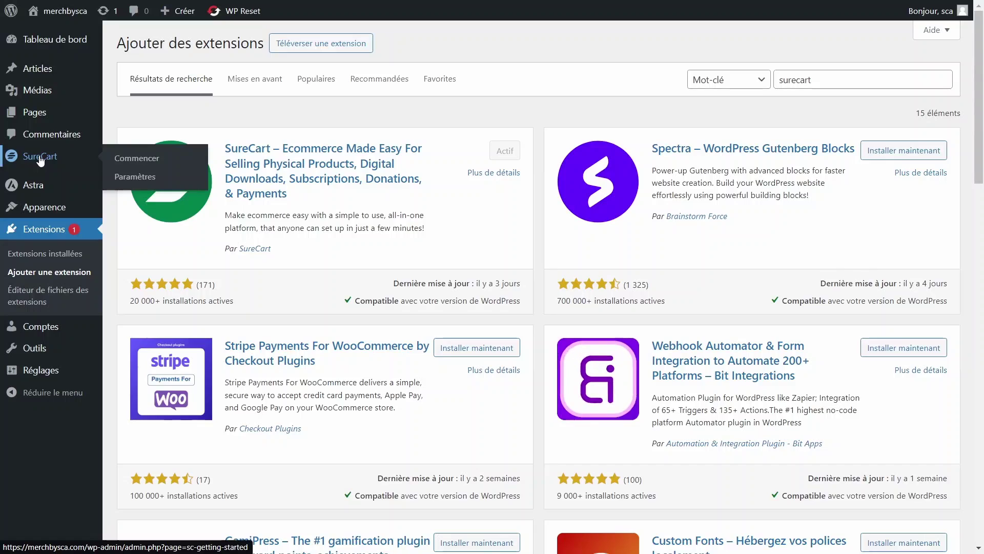
left_click(41, 160)
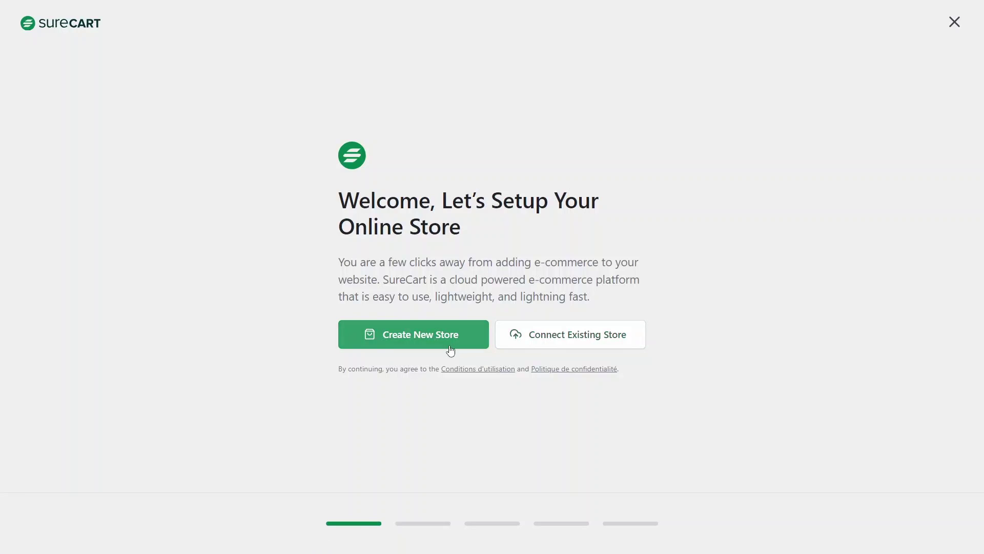
left_click(424, 337)
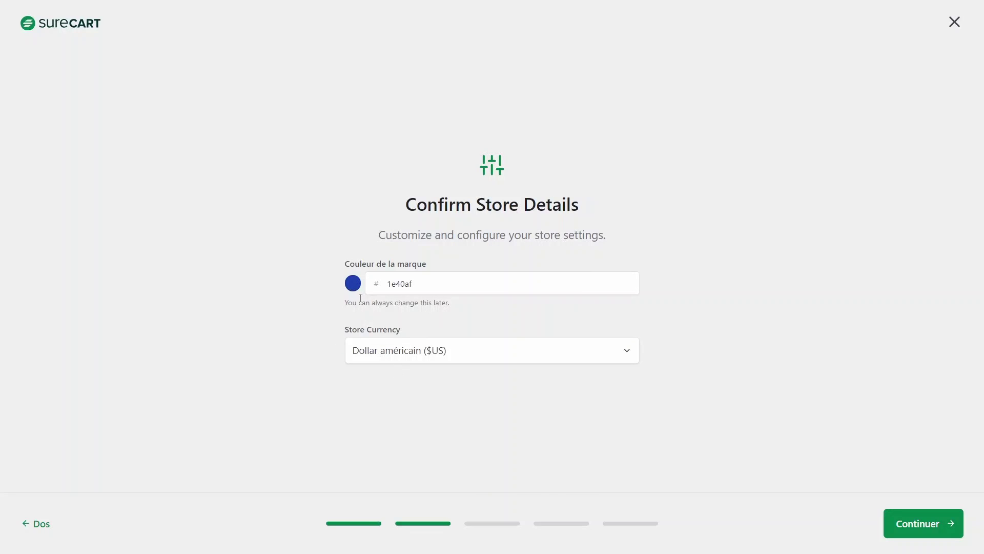
Set the store's brand colour to the violet-blue 4a0dd9.
left_click(353, 286)
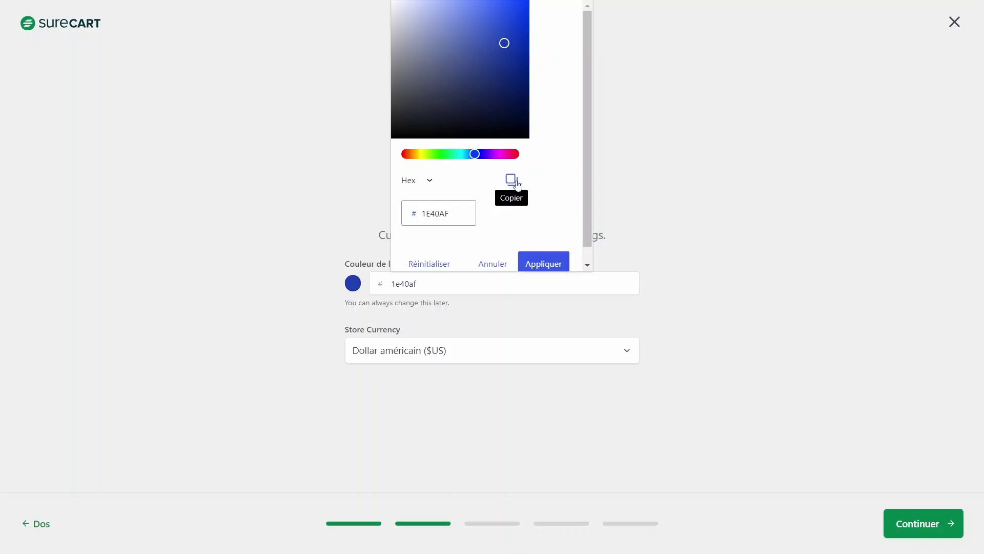
left_click(495, 154)
left_click(449, 154)
left_click(428, 156)
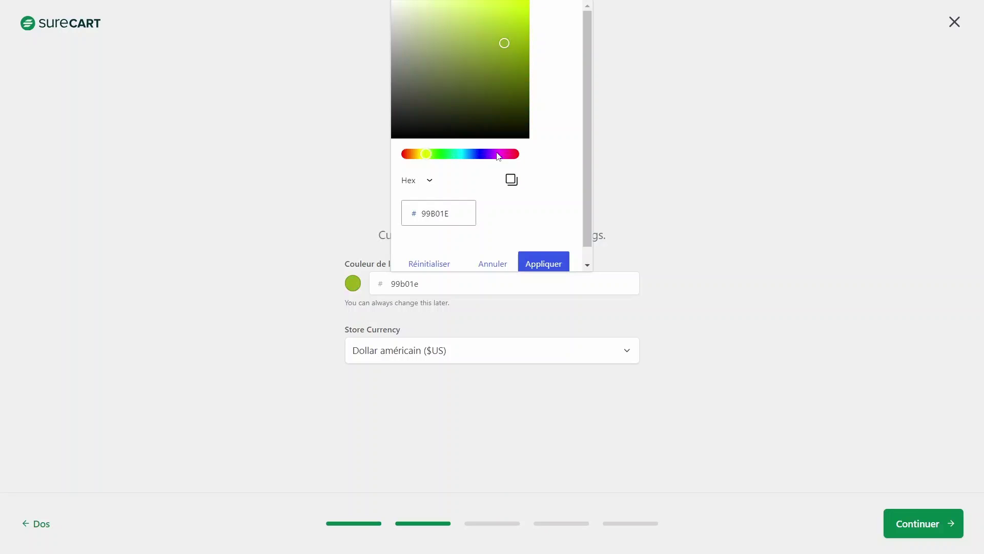
left_click(485, 153)
left_click_drag(510, 26, 522, 25)
Set the store currency to euro (€) and continue the setup past the store details.
left_click(387, 353)
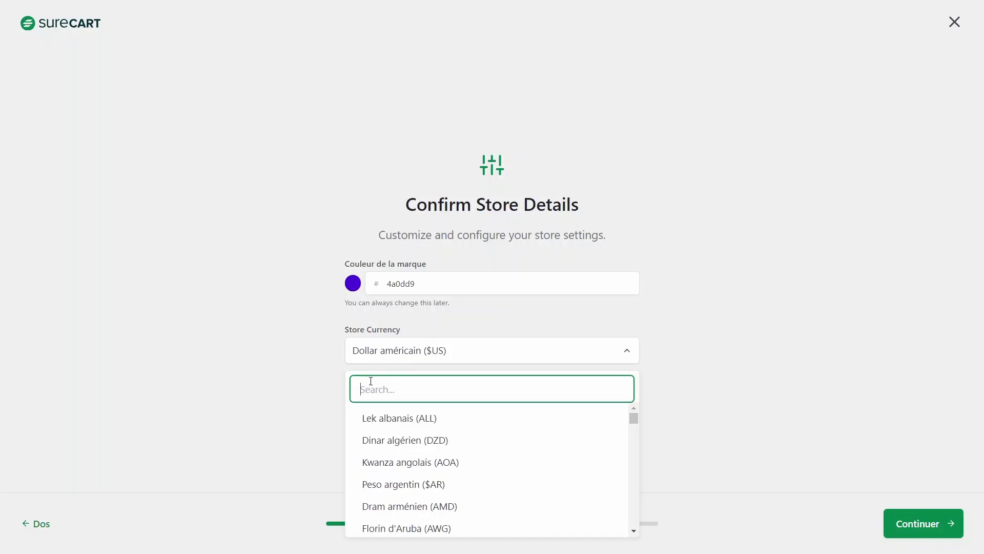
type("eur")
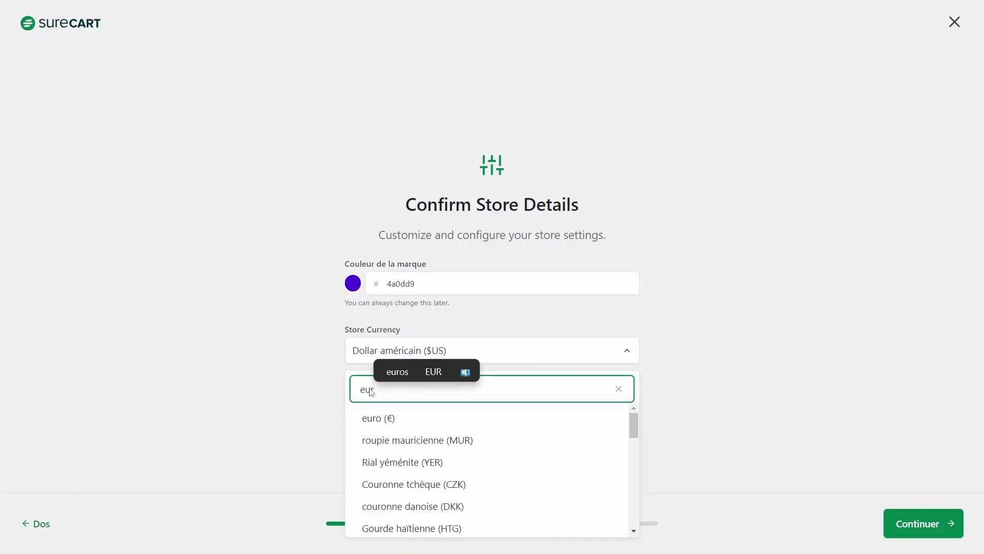
left_click(359, 418)
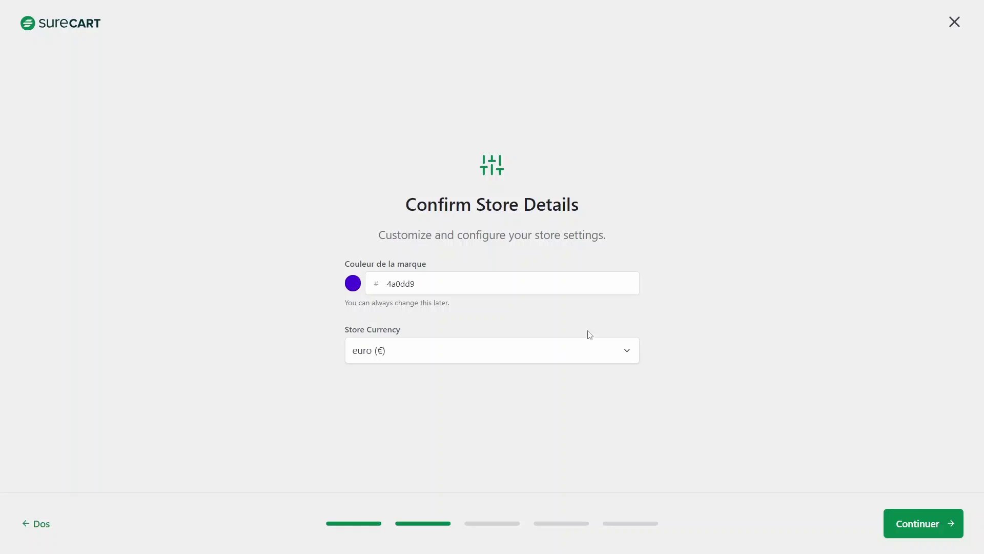
left_click(923, 524)
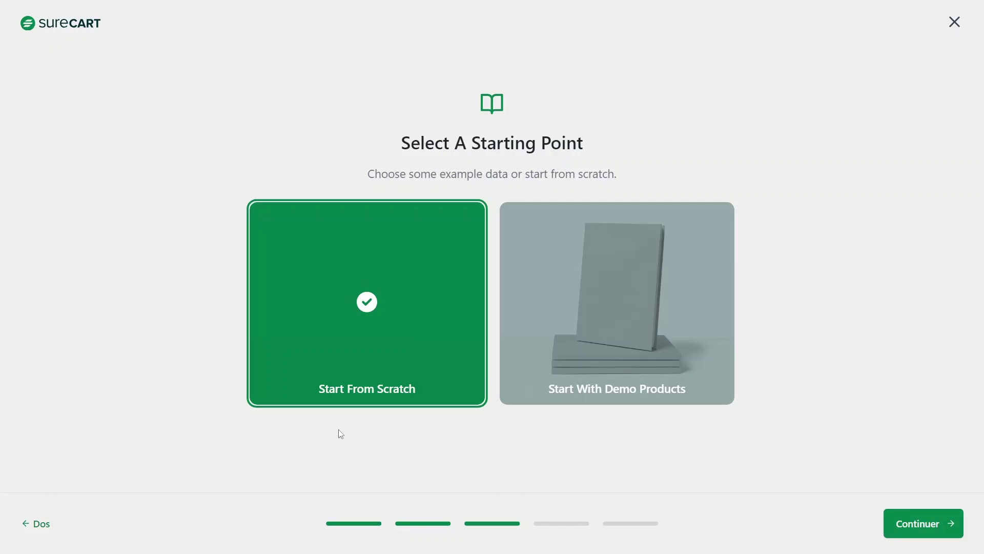
Choose to start the store from scratch instead of with demo products, and accept the prefilled email for store notifications.
left_click(658, 298)
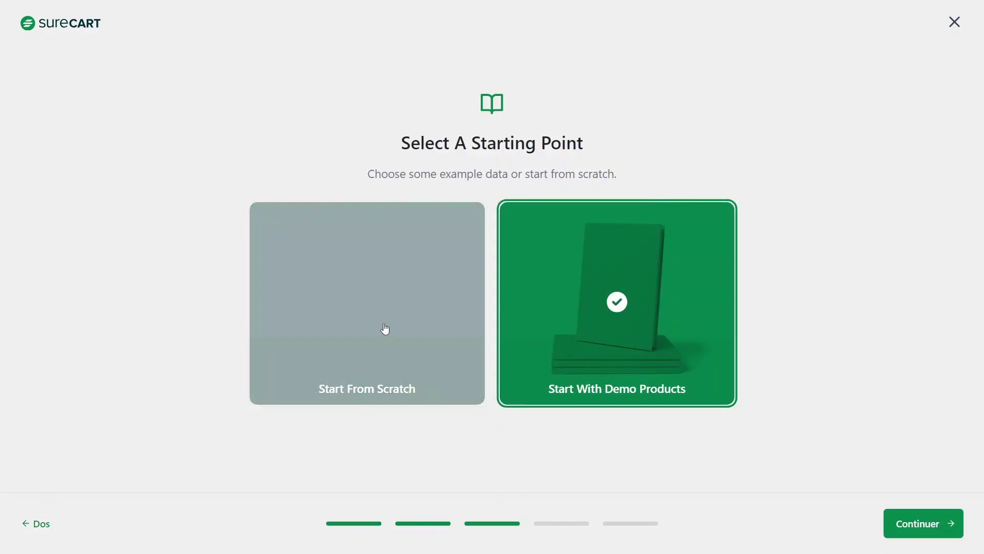
left_click(385, 329)
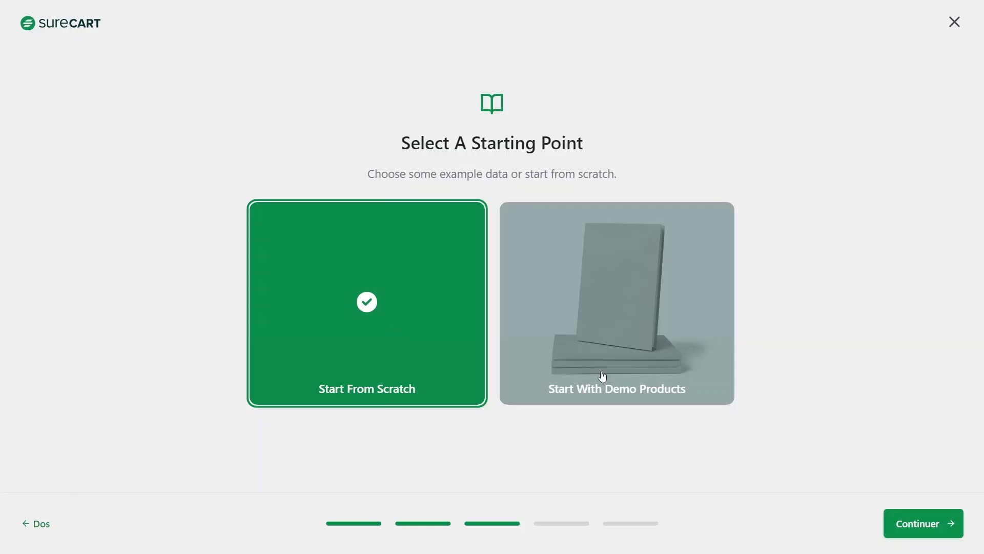
left_click(637, 365)
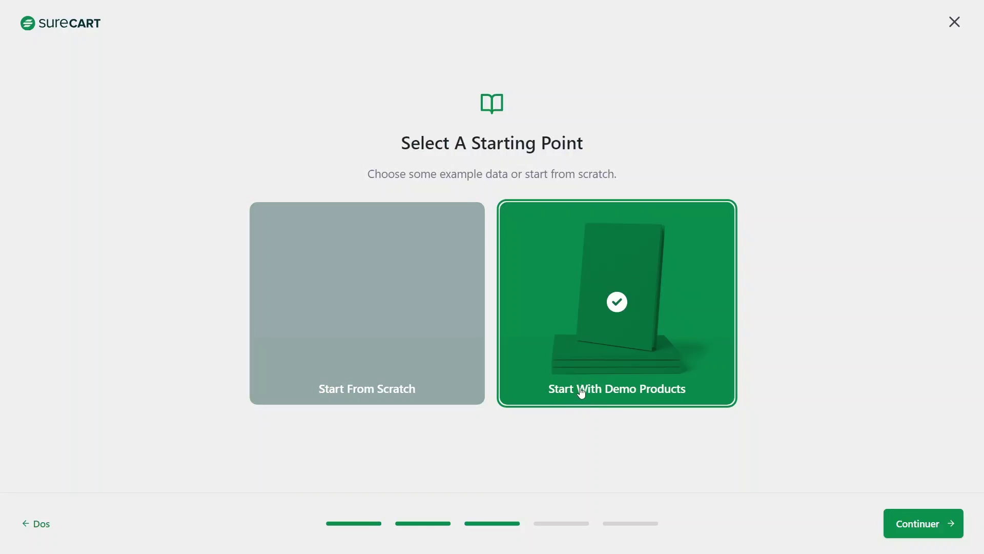
left_click(401, 356)
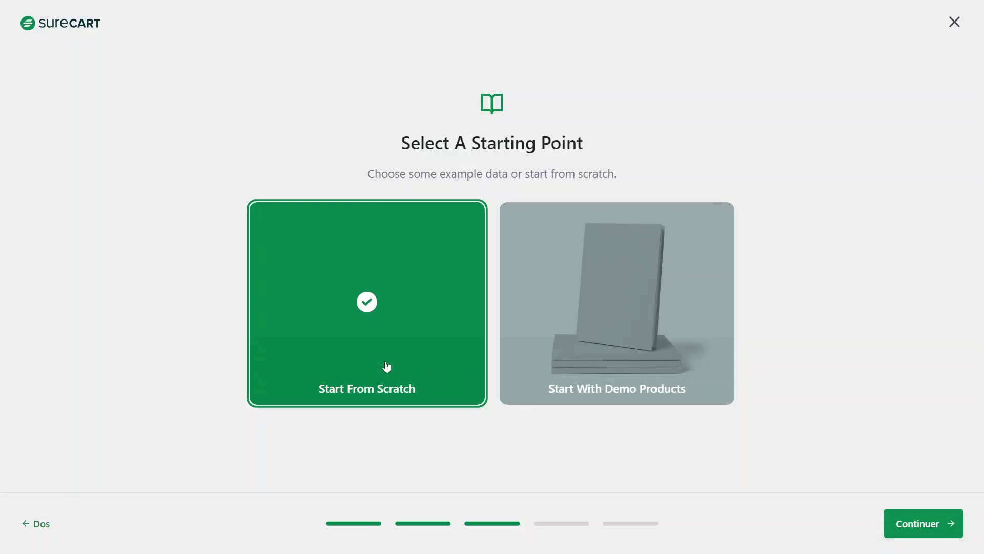
left_click(932, 523)
left_click(384, 319)
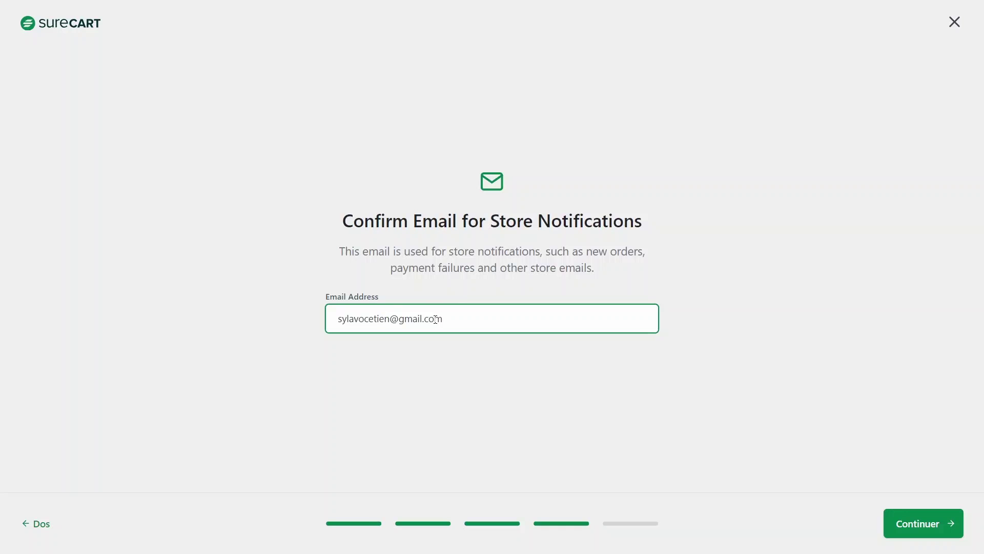
left_click(918, 525)
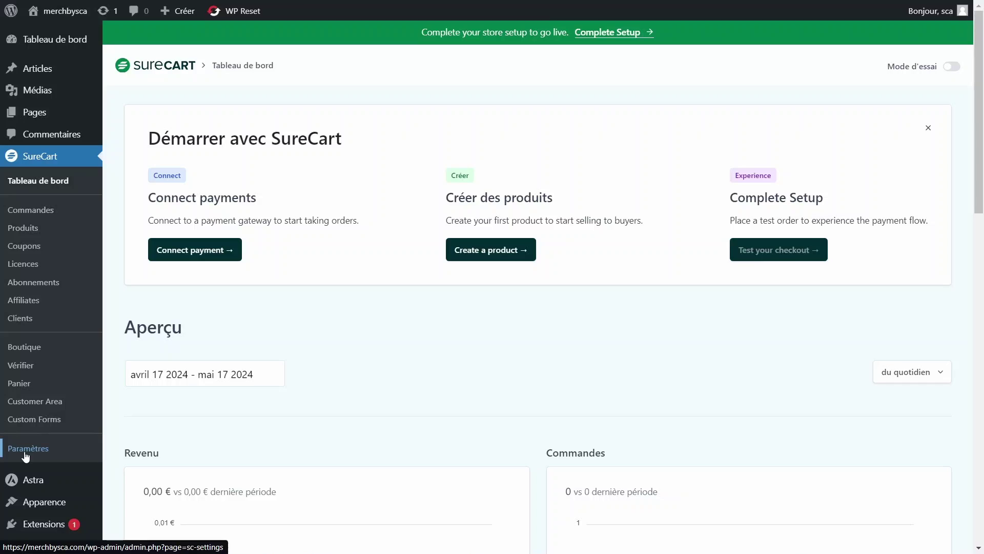
Set the shop language to Français in SureCart's store settings and save the store details.
left_click(27, 454)
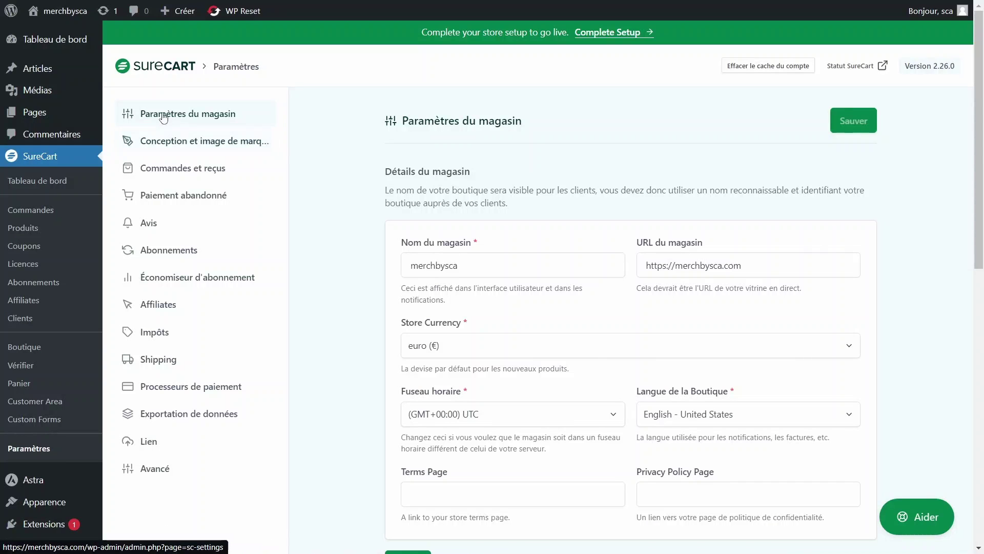
scroll(589, 385, "down", 2)
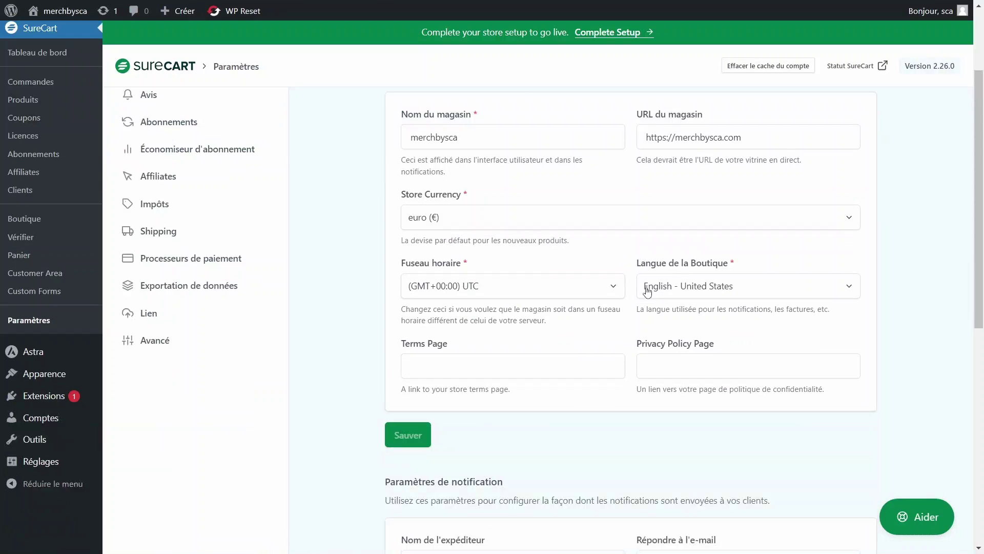
left_click(697, 291)
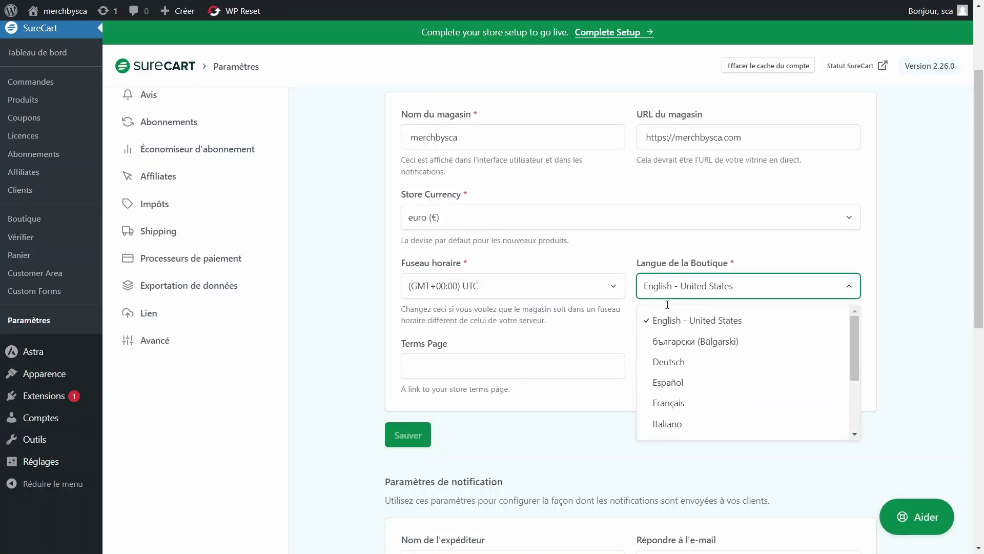
left_click(682, 403)
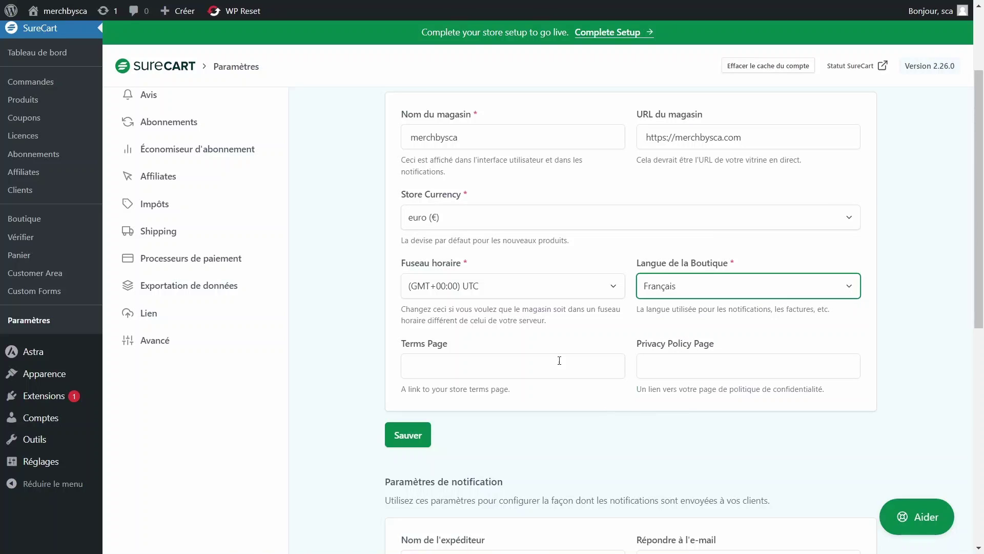
left_click(408, 435)
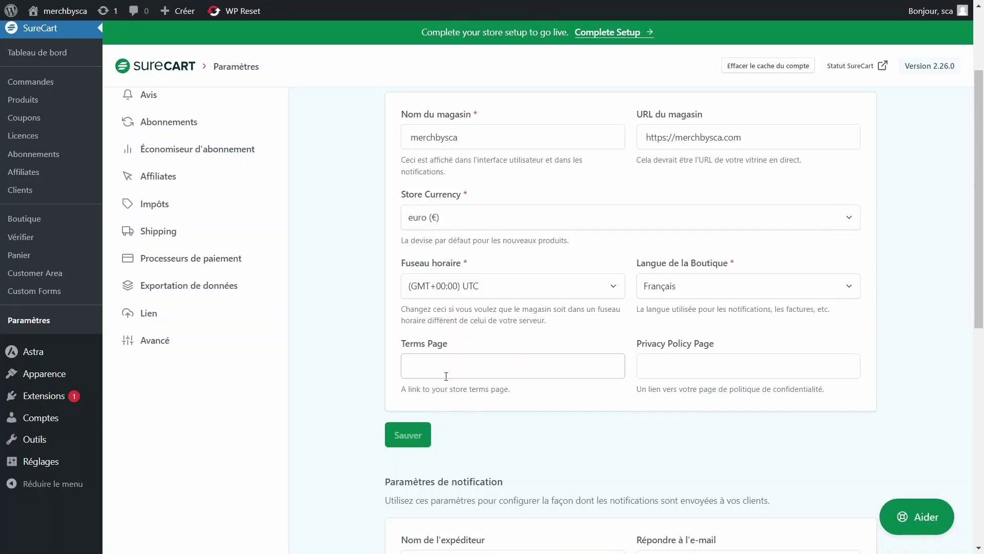
Review the Terms Page and Privacy Policy Page fields and the notification settings for sender name and reply-to email.
left_click(410, 372)
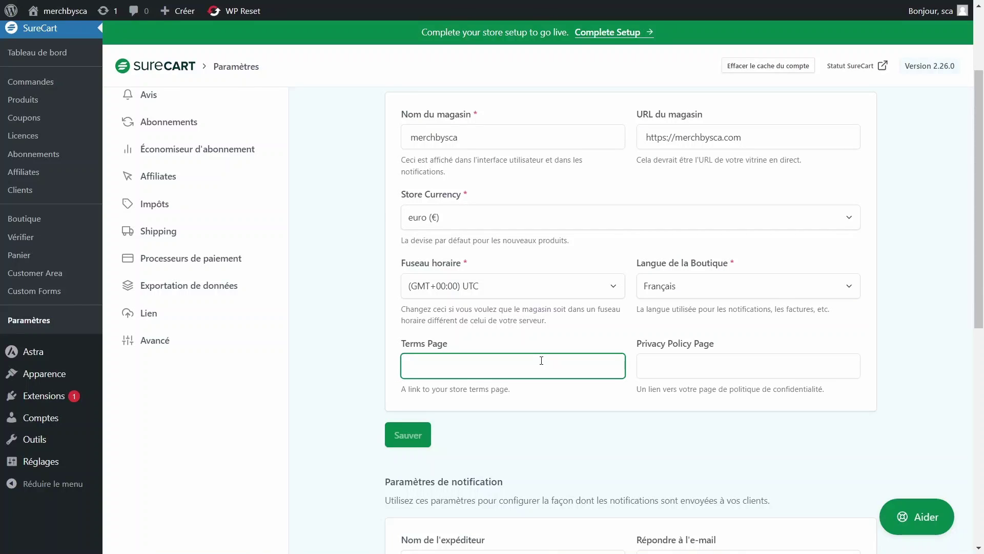
left_click(671, 369)
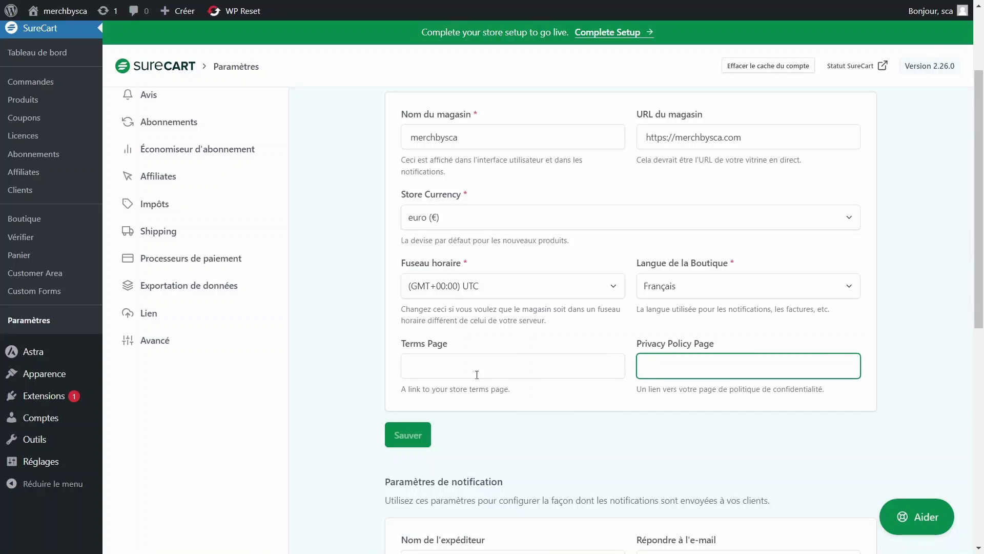
scroll(458, 375, "down", 5)
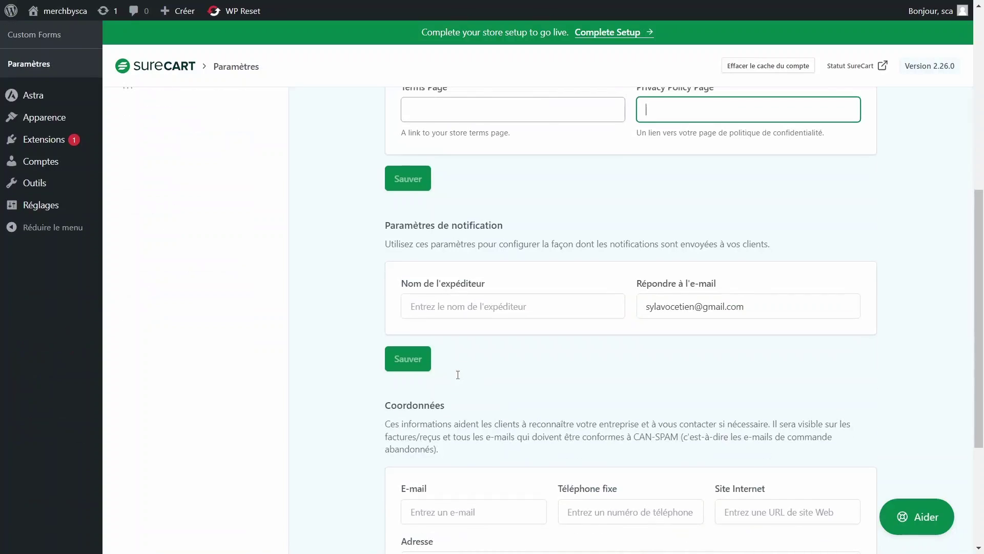
left_click(436, 306)
left_click_drag(401, 229, 474, 226)
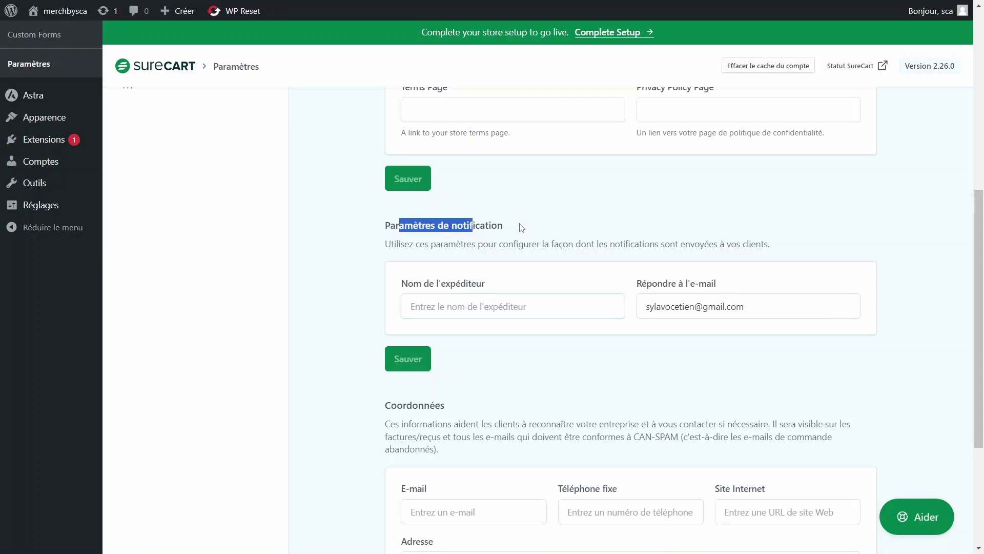
left_click(520, 227)
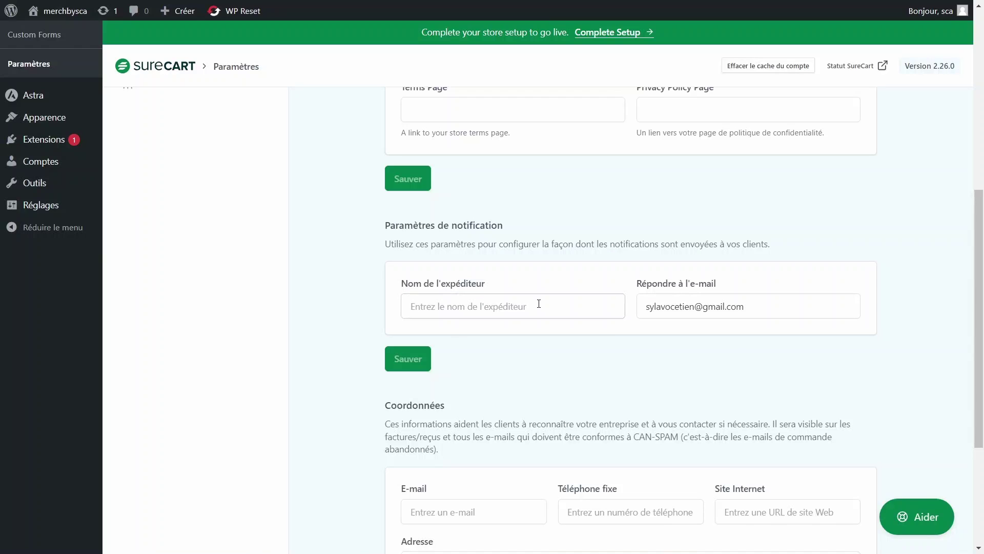
left_click(725, 312)
left_click_drag(789, 311, 630, 308)
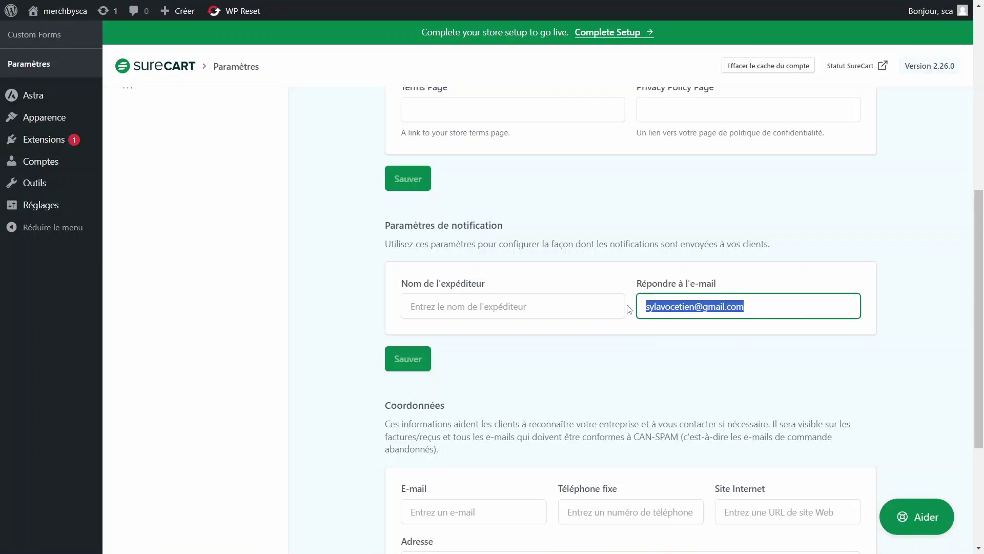
left_click(674, 308)
double_click(701, 307)
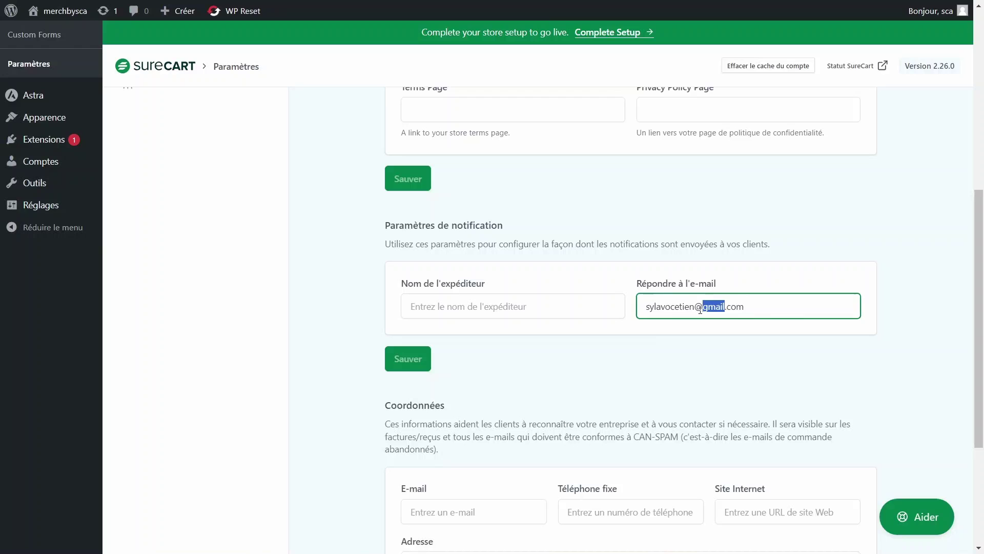
double_click(670, 307)
Set the notification sender name to "Wpaddict" and save the notification settings.
left_click(532, 307)
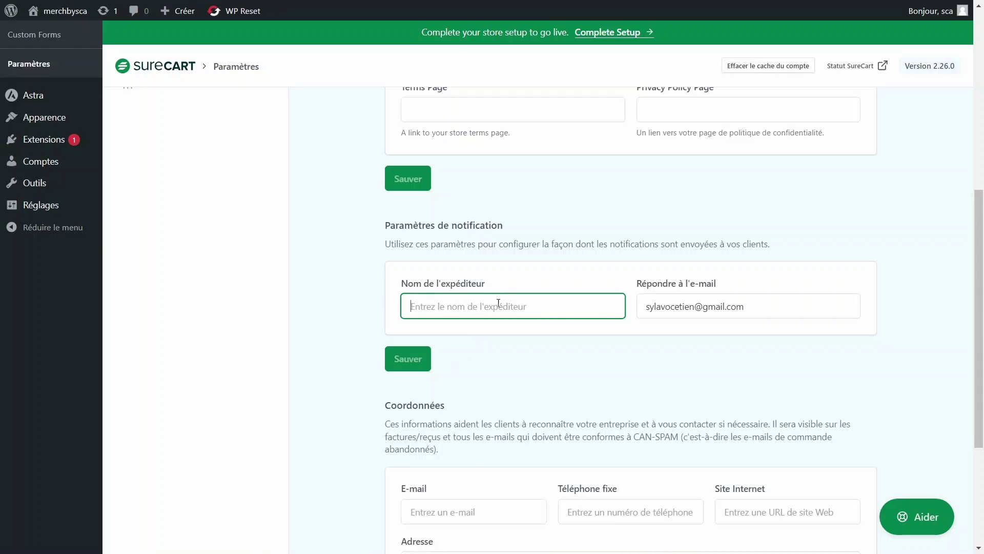
type("Wpaddict")
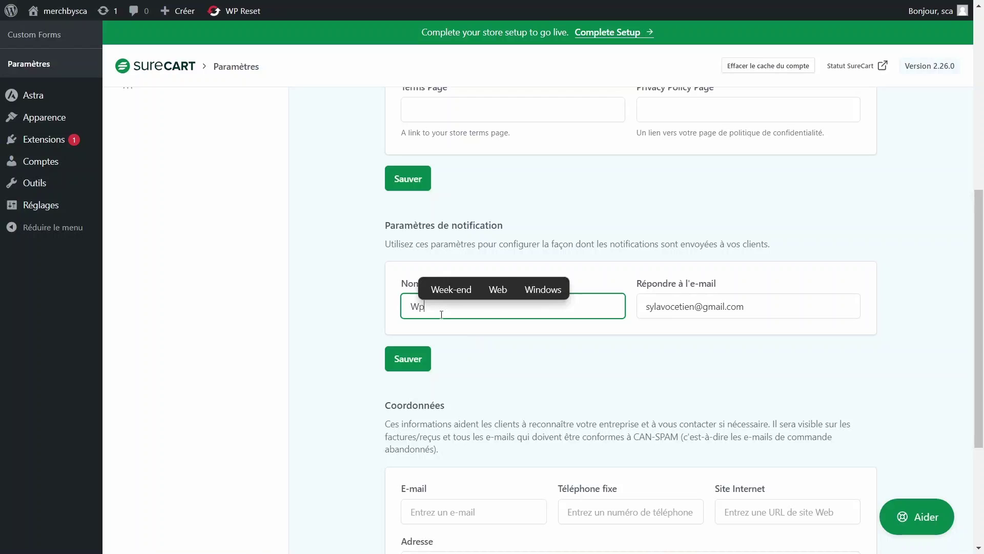
left_click(426, 365)
scroll(498, 359, "down", 4)
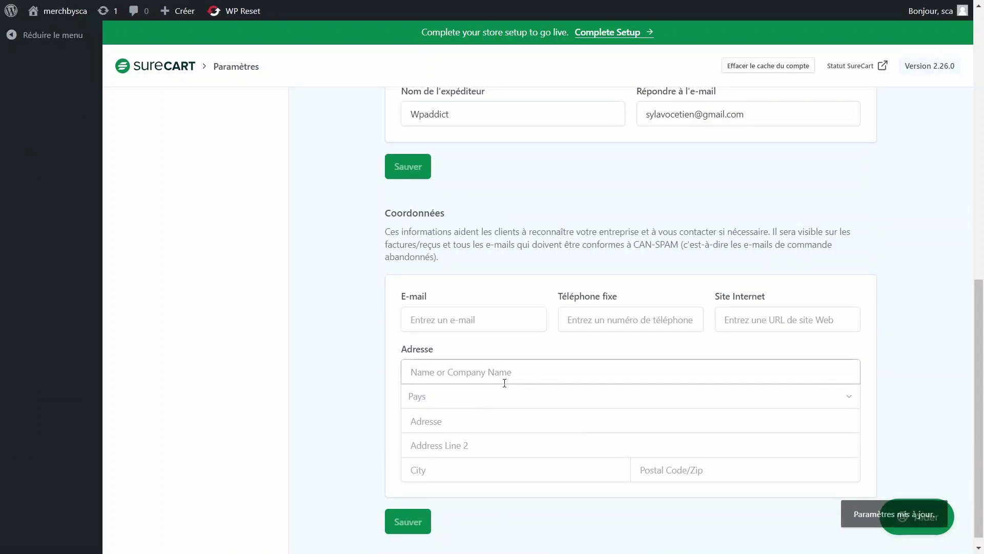
left_click(459, 323)
scroll(452, 342, "down", 1)
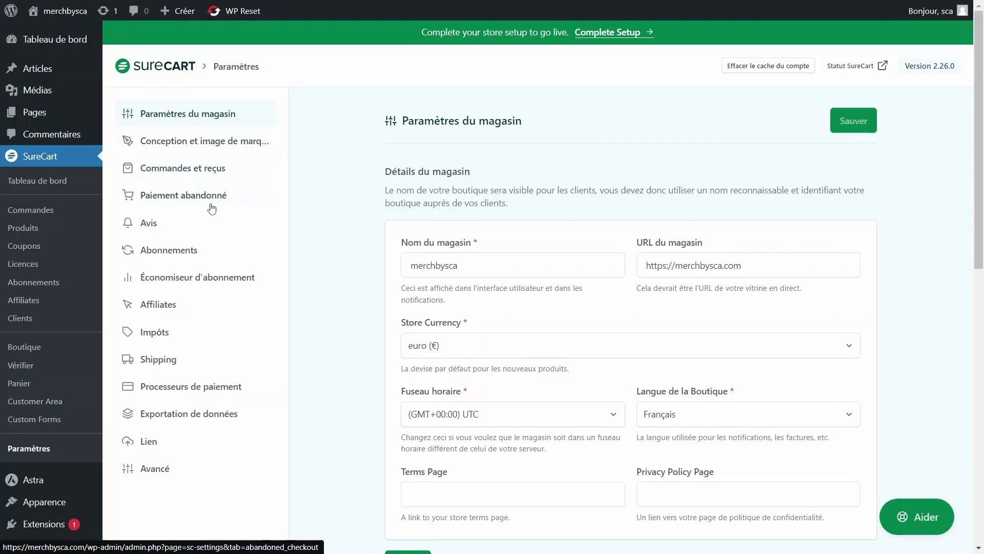
Try to add a logo image in SureCart's design and branding settings.
left_click(196, 142)
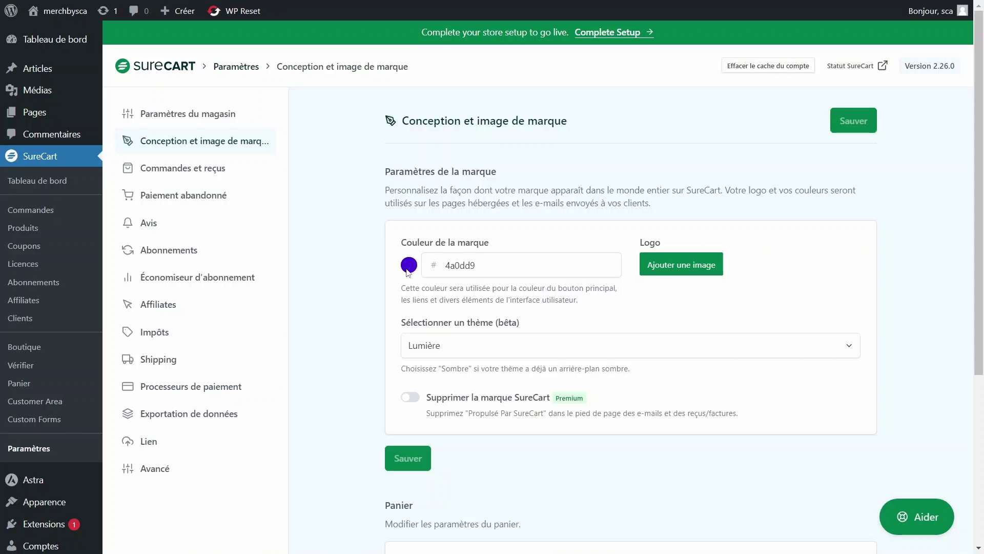
left_click(679, 267)
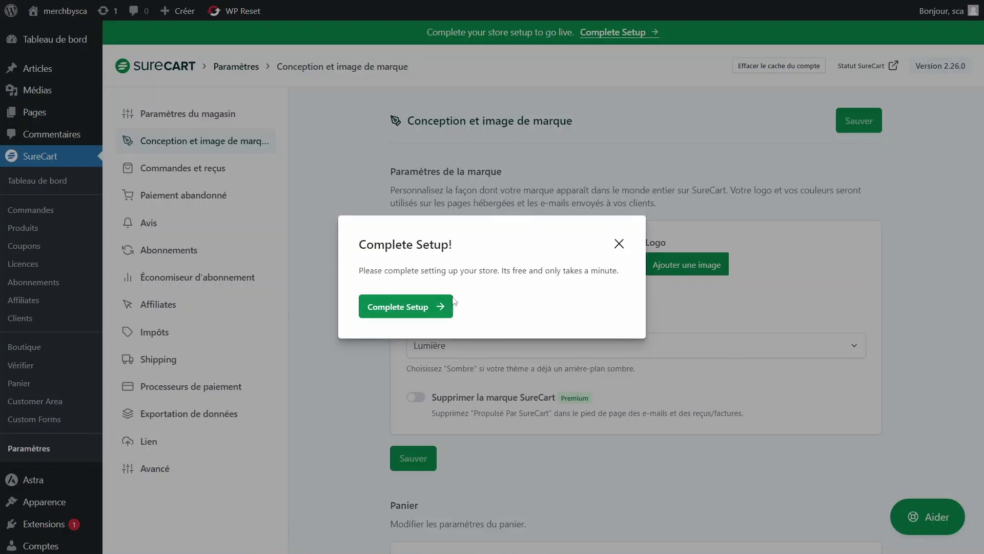
left_click(620, 244)
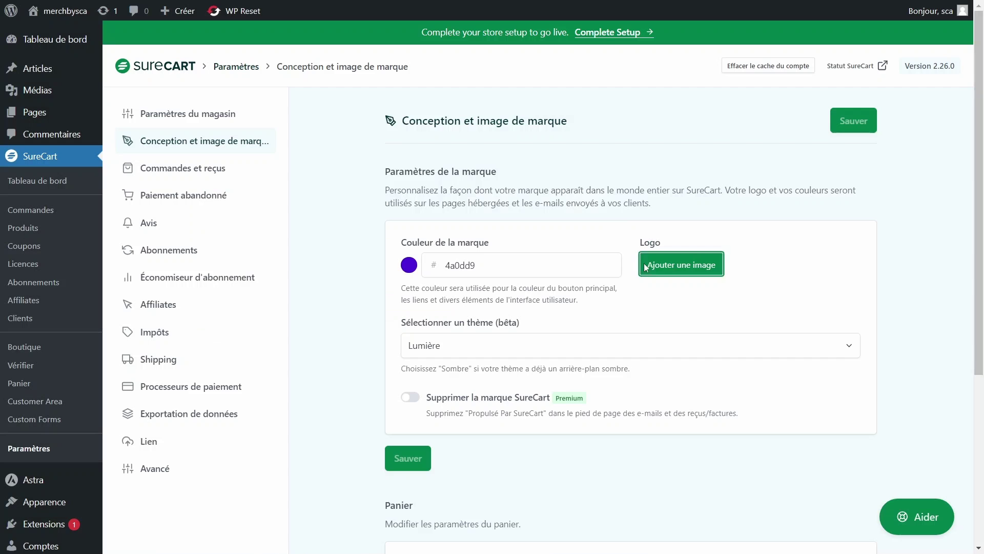
Start completing the store setup from the logo upload and sign up for the SureCart account with Google.
left_click(677, 267)
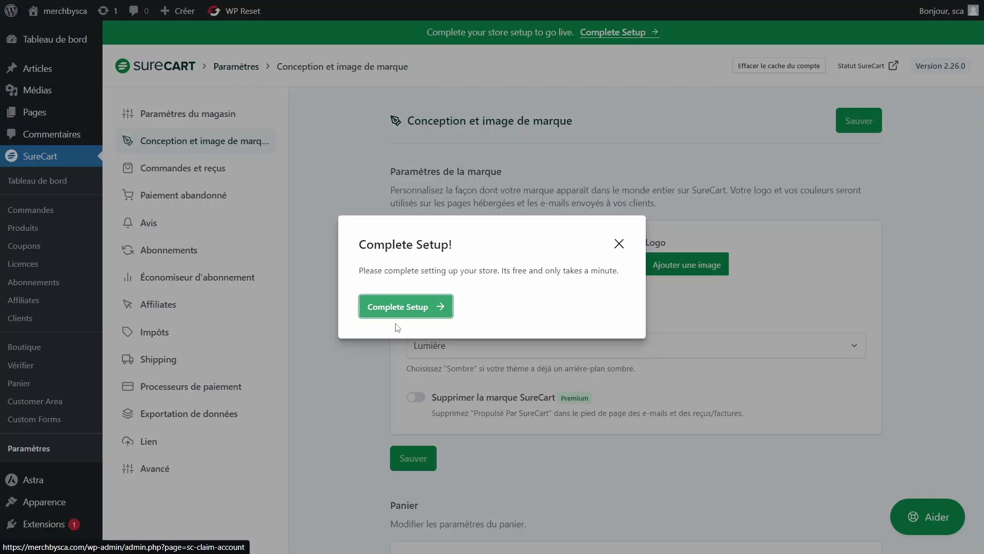
left_click(410, 307)
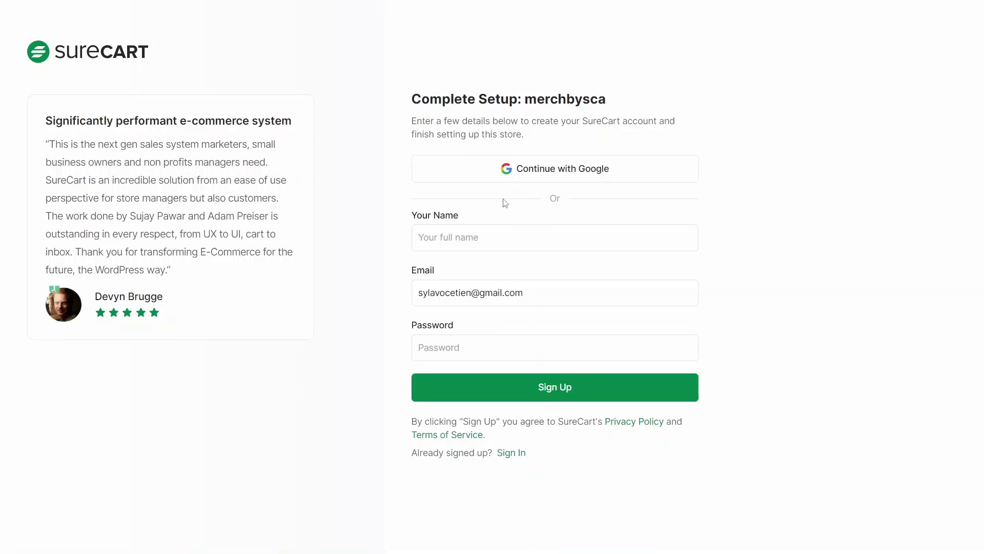
left_click(538, 175)
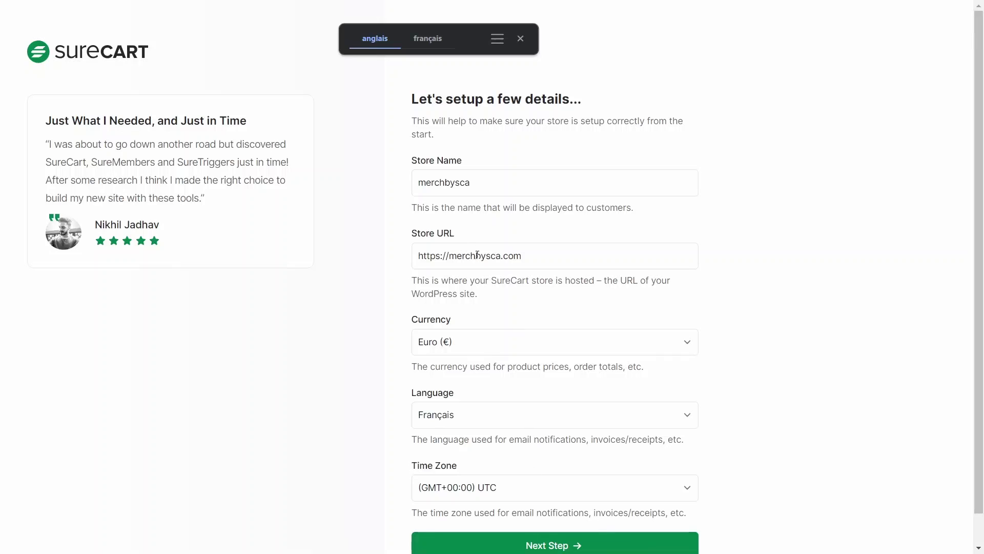
Accept the prefilled store name, URL, currency, language and time zone, and return to WordPress.
scroll(520, 396, "down", 1)
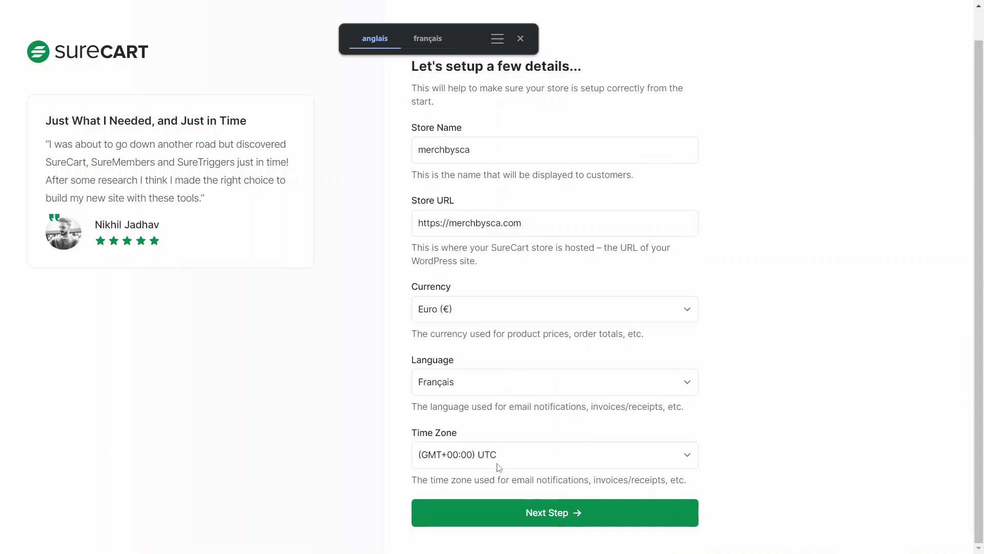
left_click(528, 513)
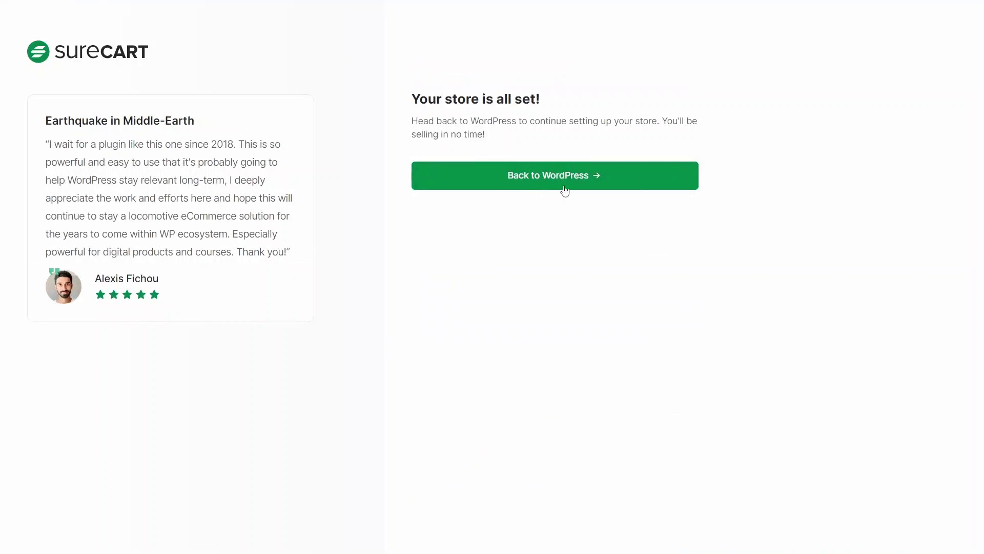
left_click(567, 180)
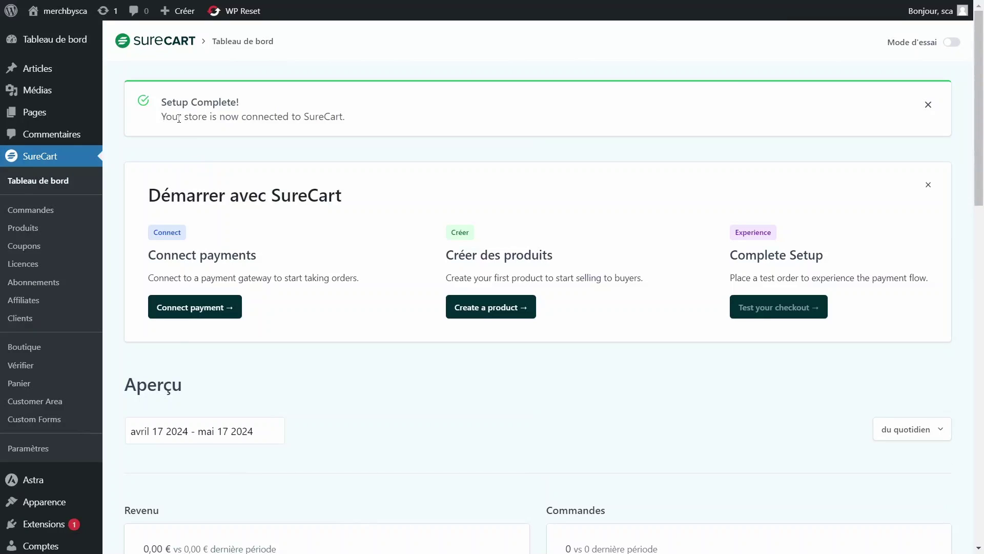
Read the setup notice and look over the getting-started and overview sections of the SureCart dashboard.
double_click(186, 113)
left_click_drag(207, 124, 347, 125)
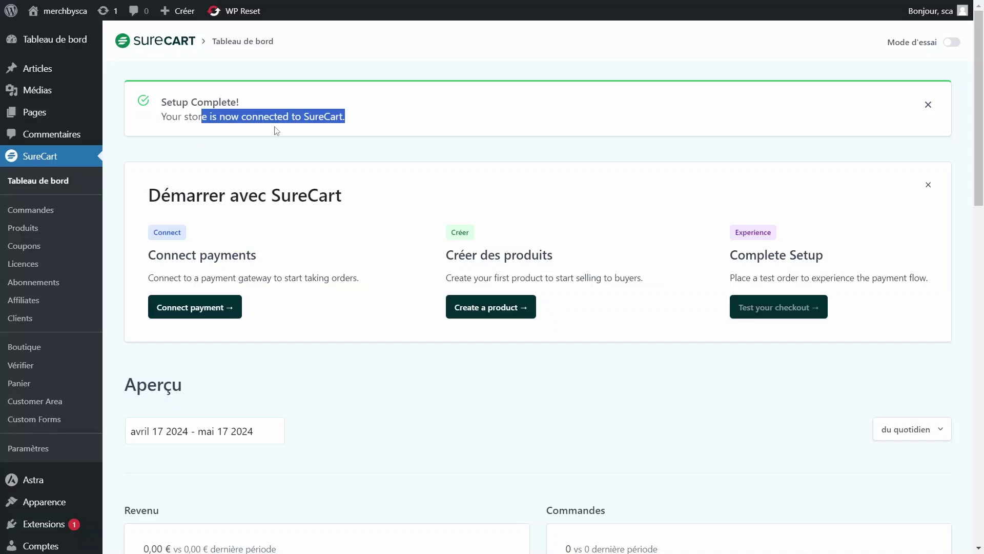
left_click(279, 157)
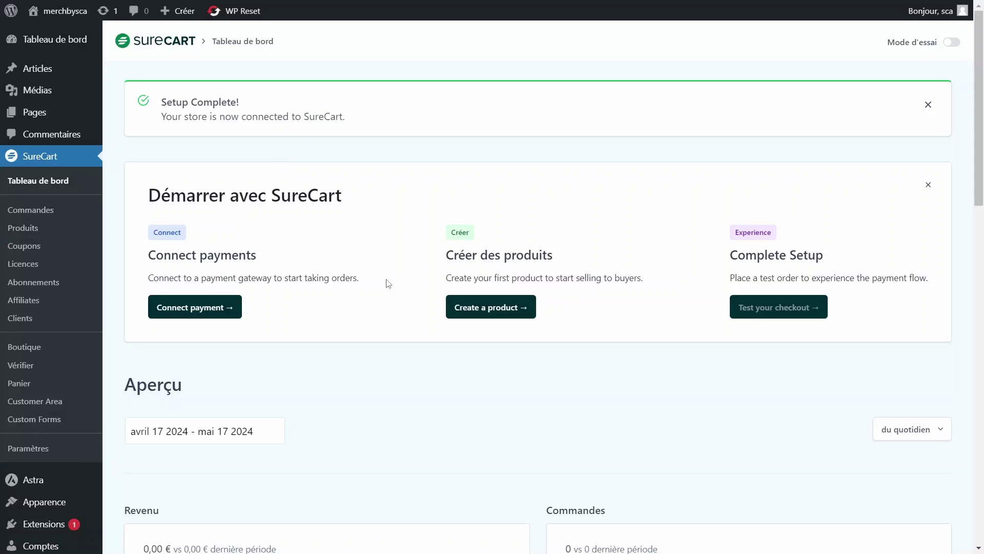
scroll(388, 284, "down", 5)
scroll(41, 136, "up", 3)
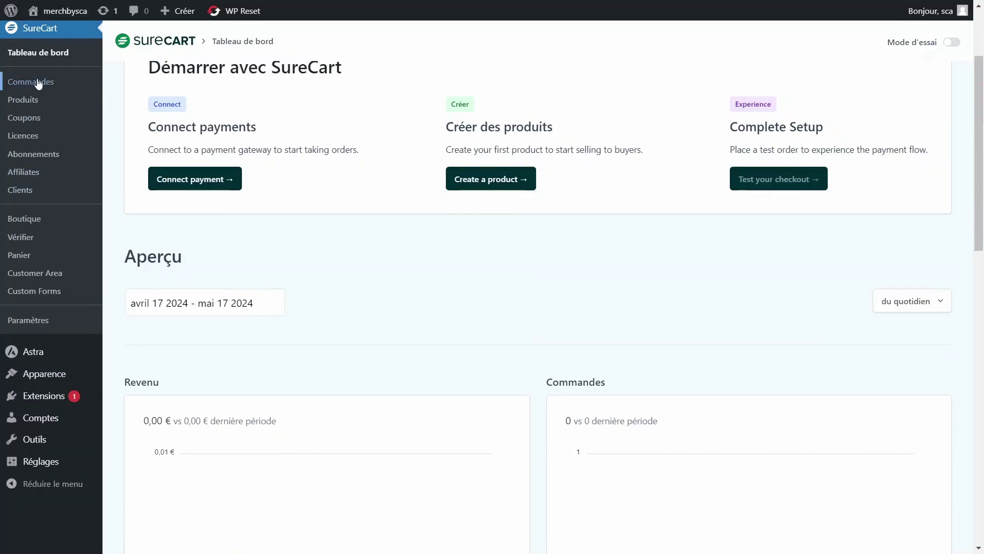
scroll(40, 103, "up", 3)
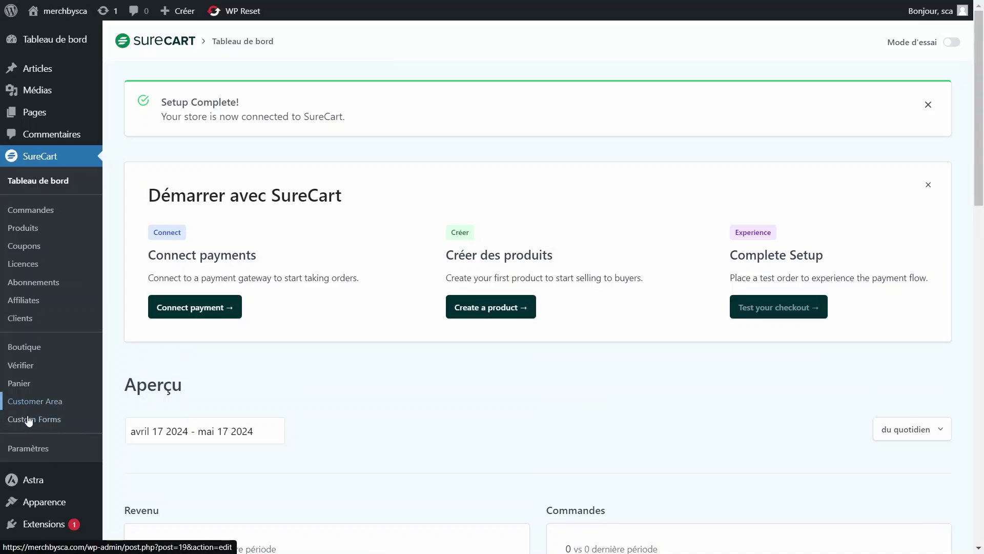
Upload the bird image as the brand logo in SureCart's design and branding settings and save the brand settings.
left_click(31, 448)
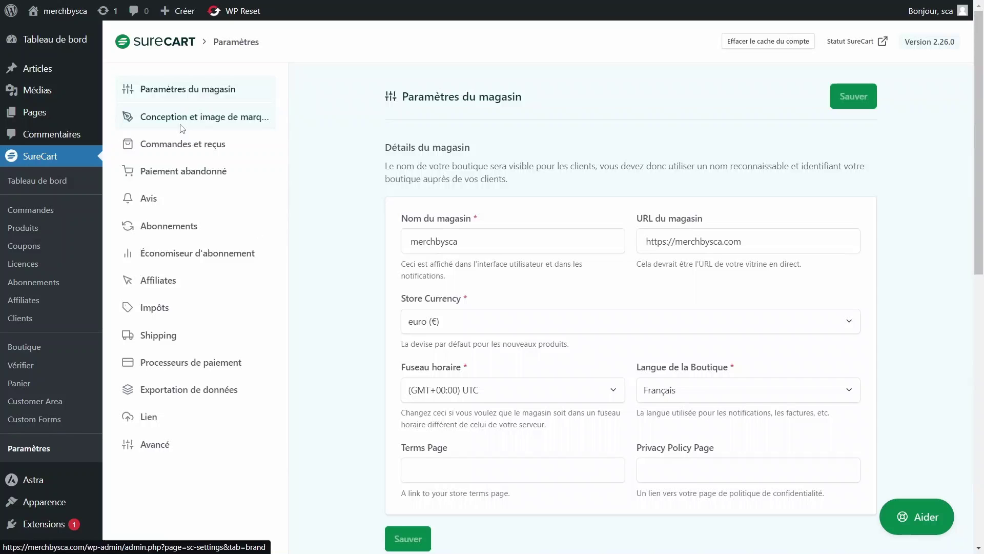
left_click(181, 125)
scroll(899, 198, "down", 2)
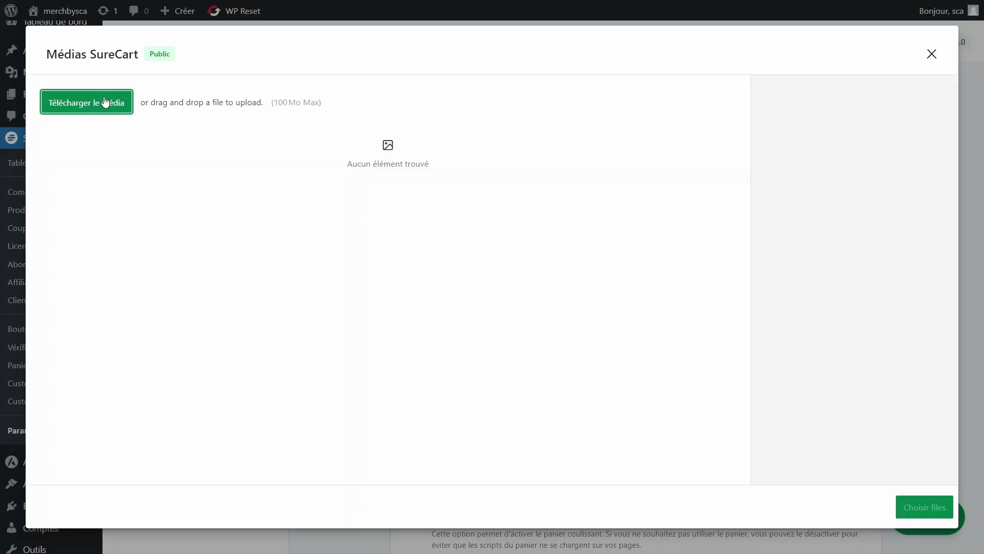
left_click(105, 102)
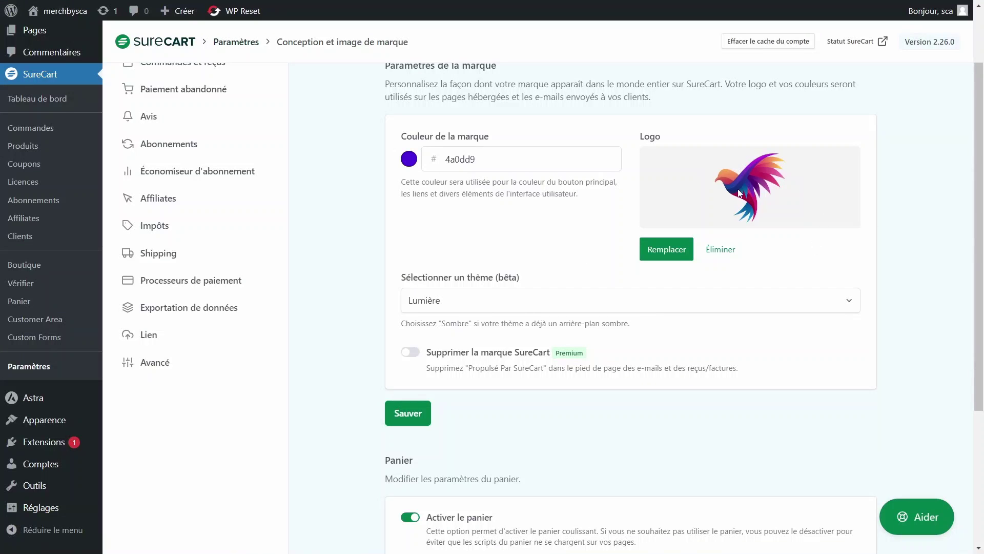
left_click(422, 411)
Set the cart icon type to "Les deux" in the Panier settings, after trying "Icône de menu".
scroll(564, 354, "down", 4)
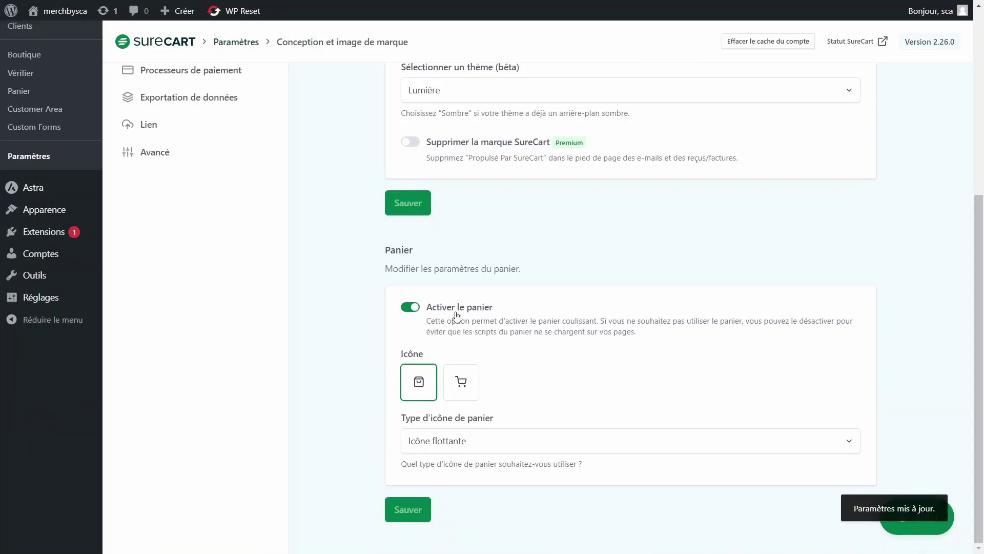
left_click(469, 444)
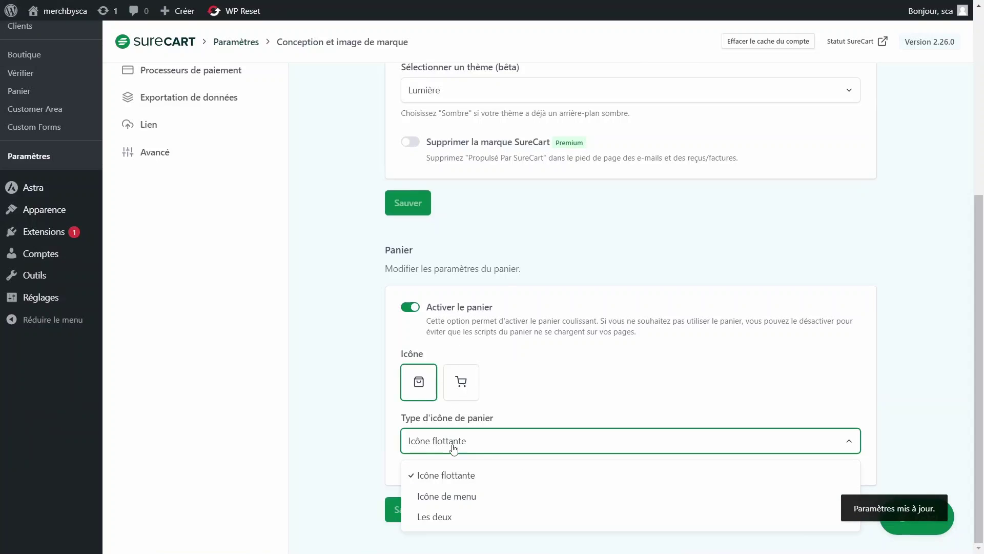
left_click(440, 496)
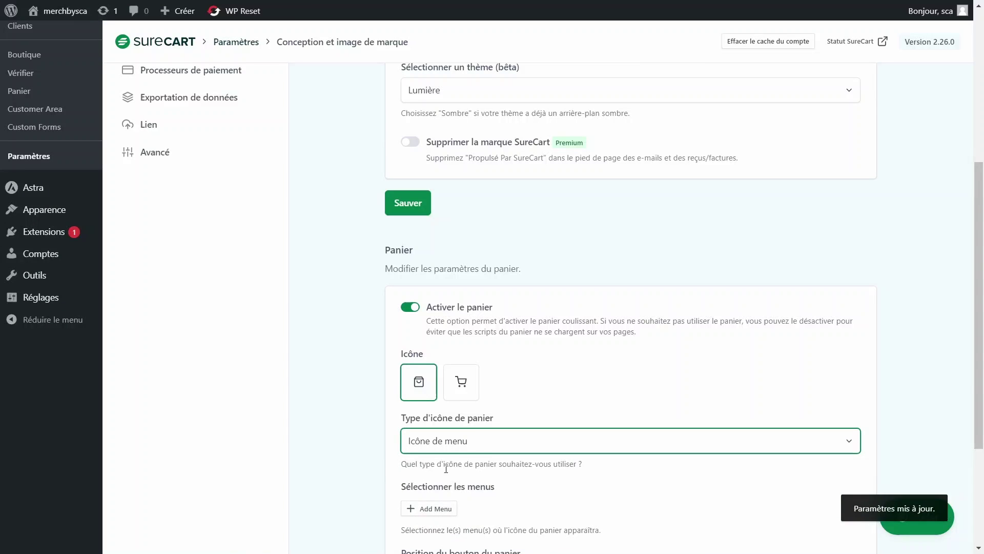
left_click(464, 444)
scroll(448, 446, "down", 1)
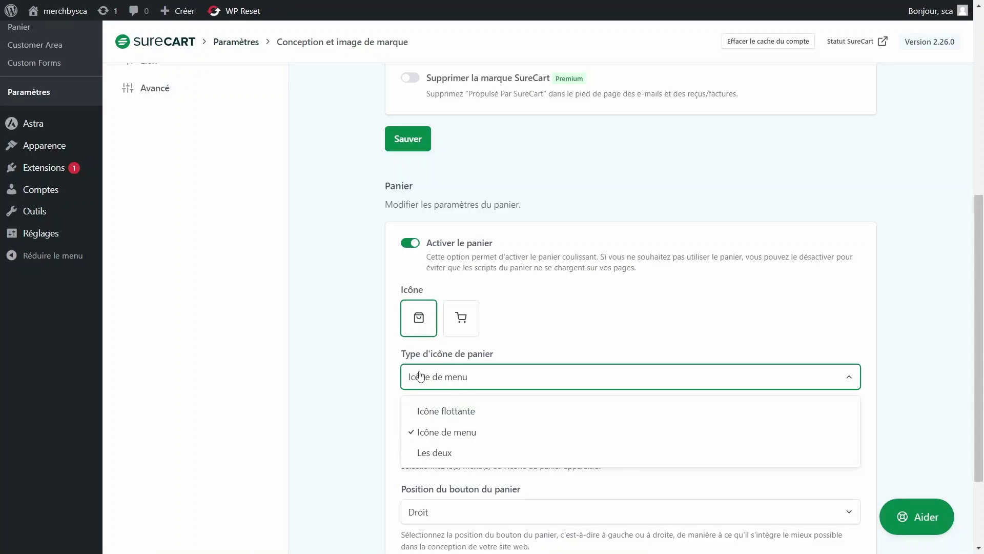
left_click(439, 453)
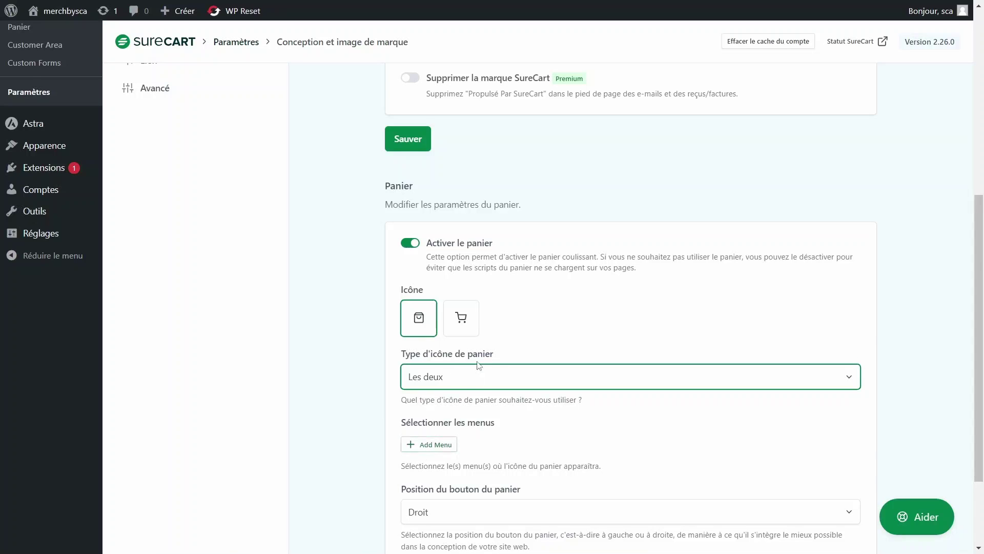
Check which menus can be added for the cart icon, and save the cart settings without selecting one.
scroll(480, 365, "down", 1)
left_click(436, 382)
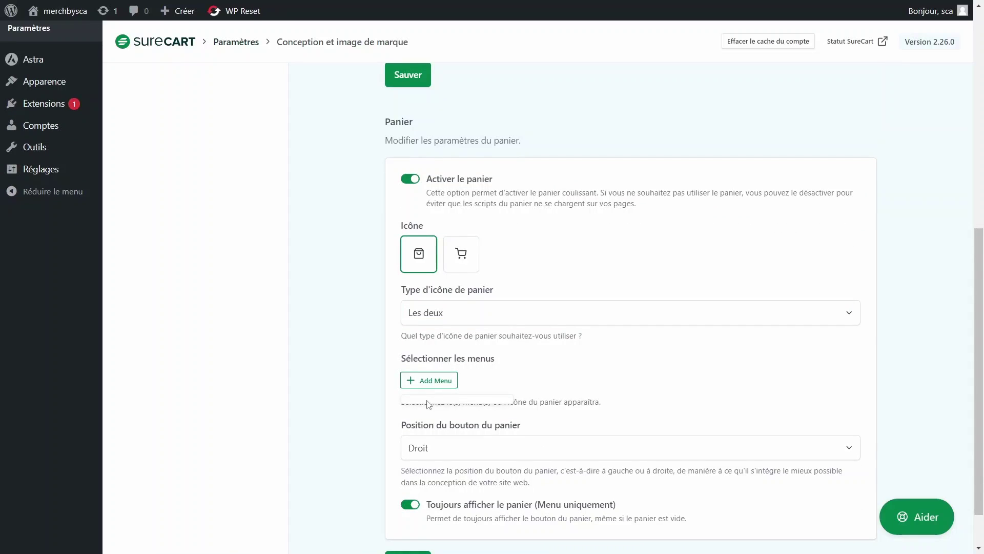
left_click(593, 351)
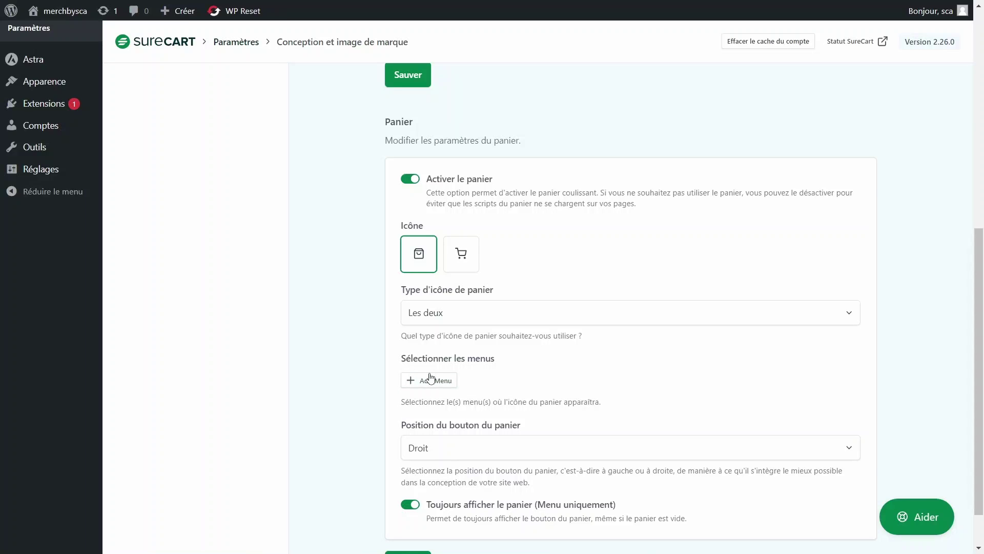
scroll(430, 377, "down", 2)
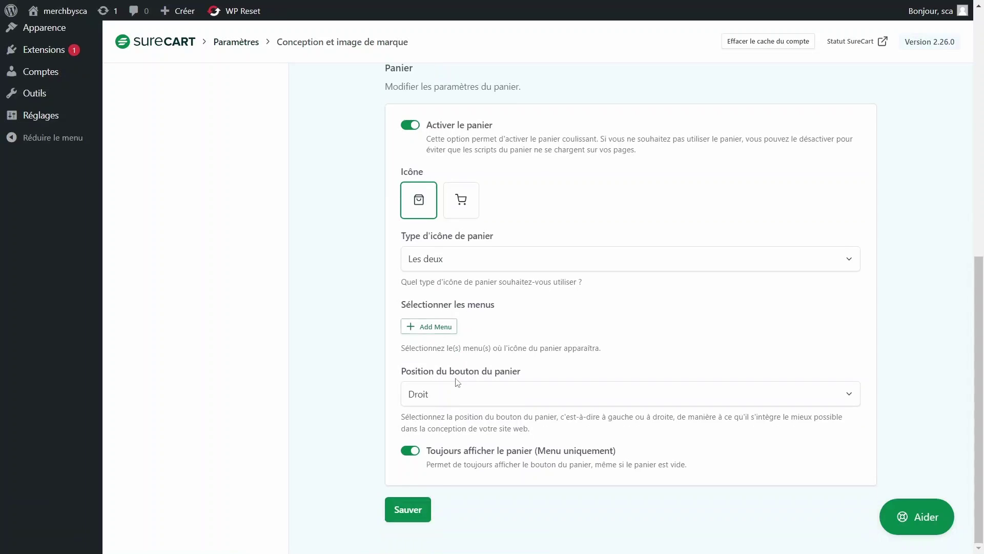
left_click(426, 509)
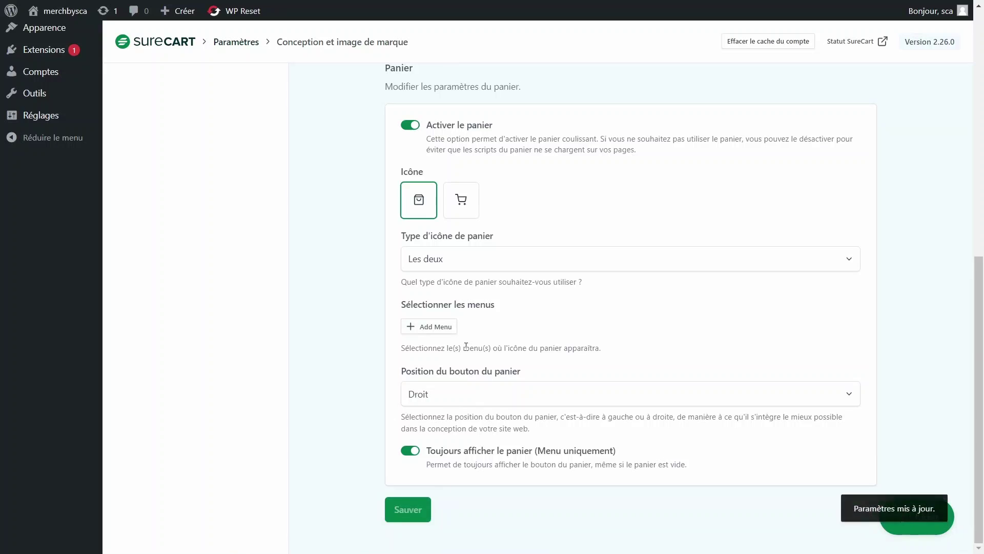
Open the WordPress menu editor in a new tab and create a menu named "Menu principal" assigned to the Menu principal location.
scroll(520, 347, "up", 10)
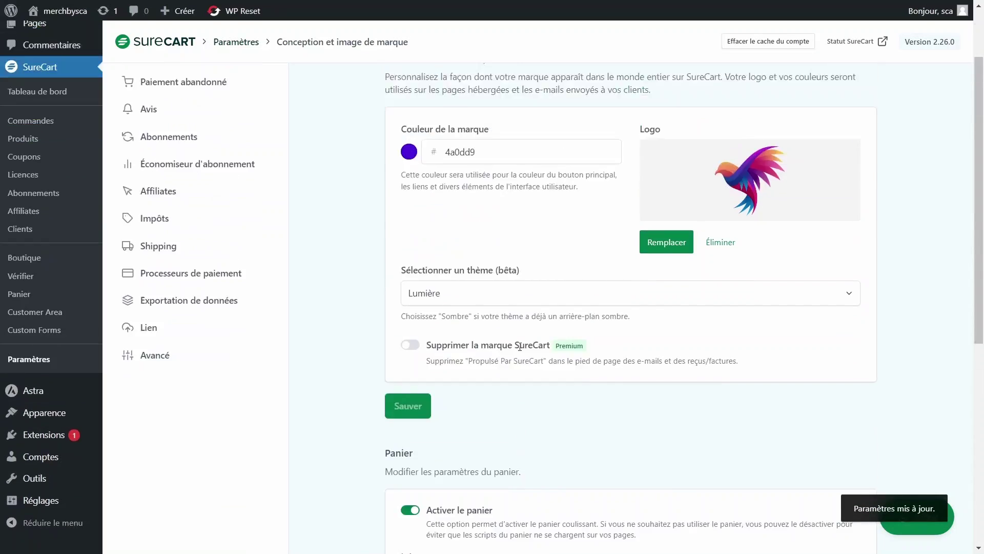
scroll(232, 364, "down", 3)
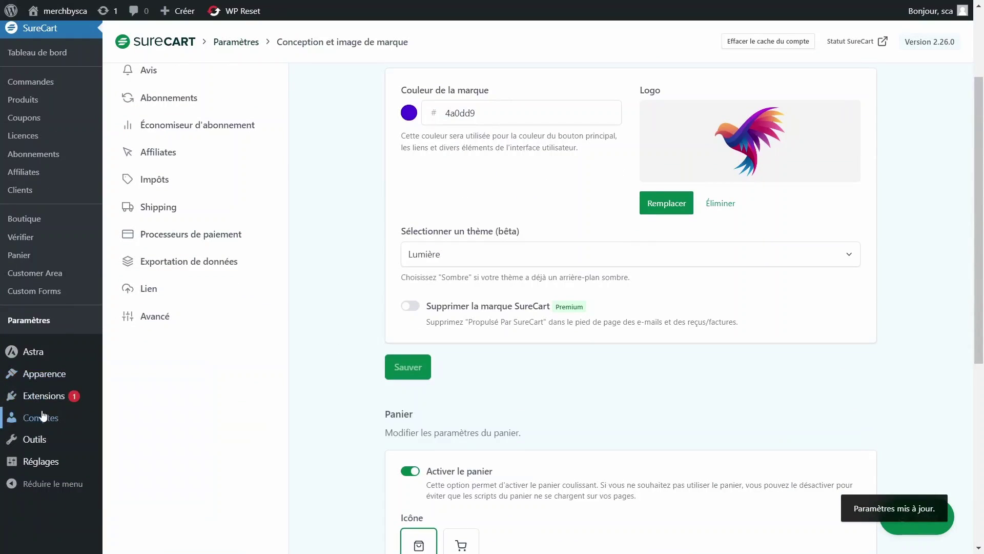
mouse_move(46, 376)
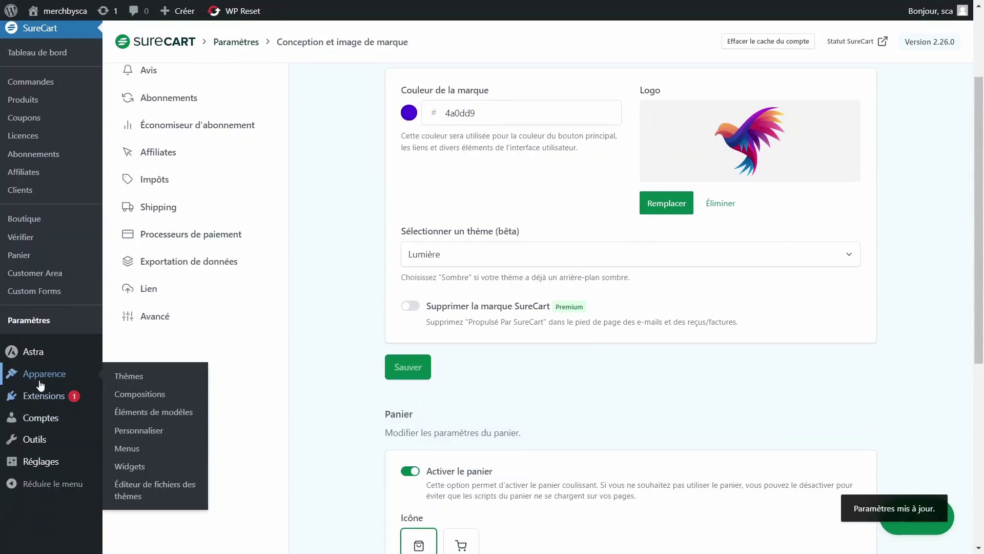
right_click(132, 449)
left_click(248, 267)
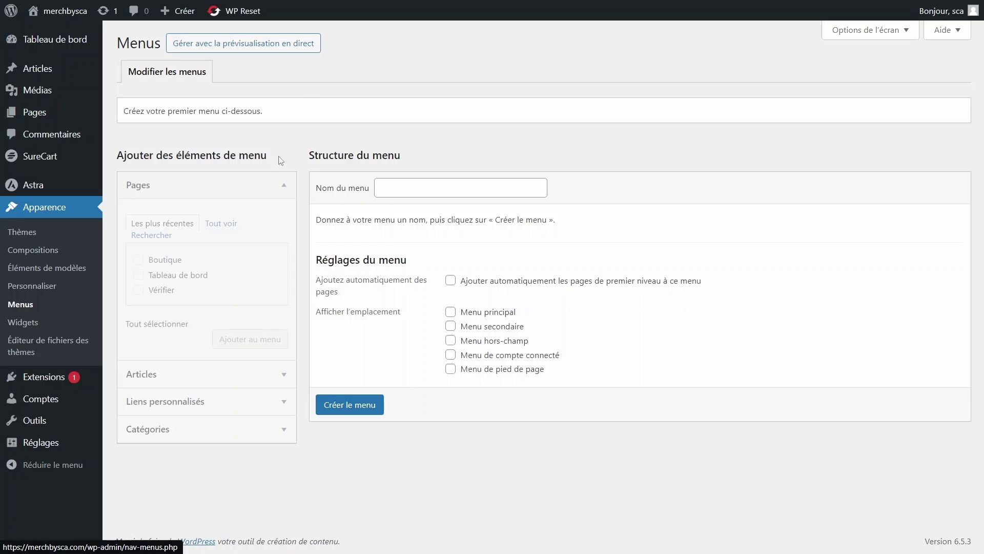
left_click(487, 314)
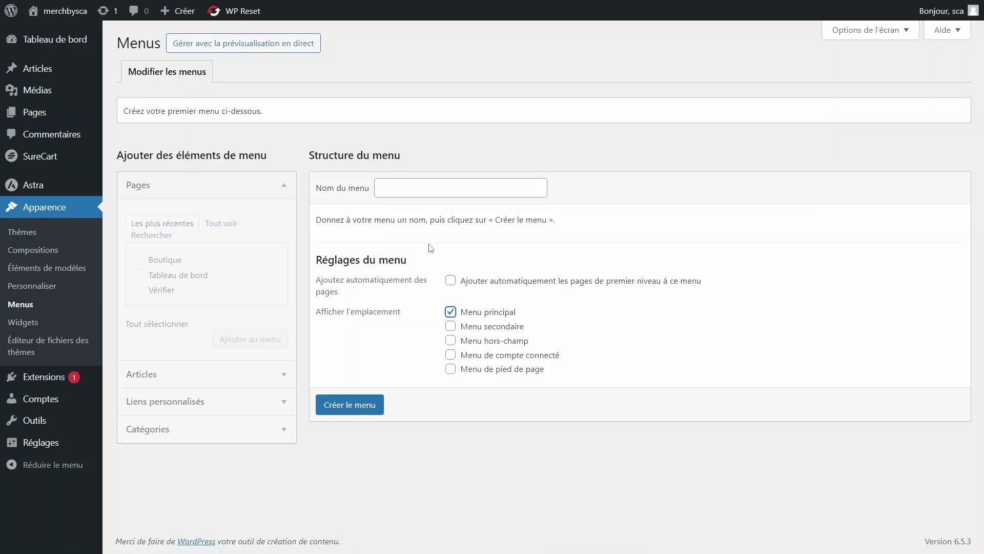
left_click(429, 186)
left_click(473, 217)
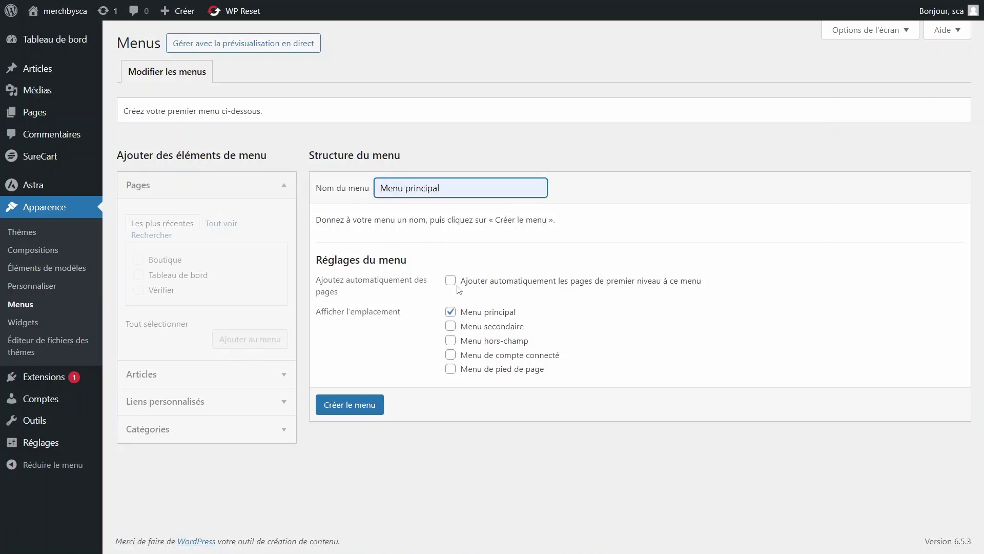
left_click(345, 404)
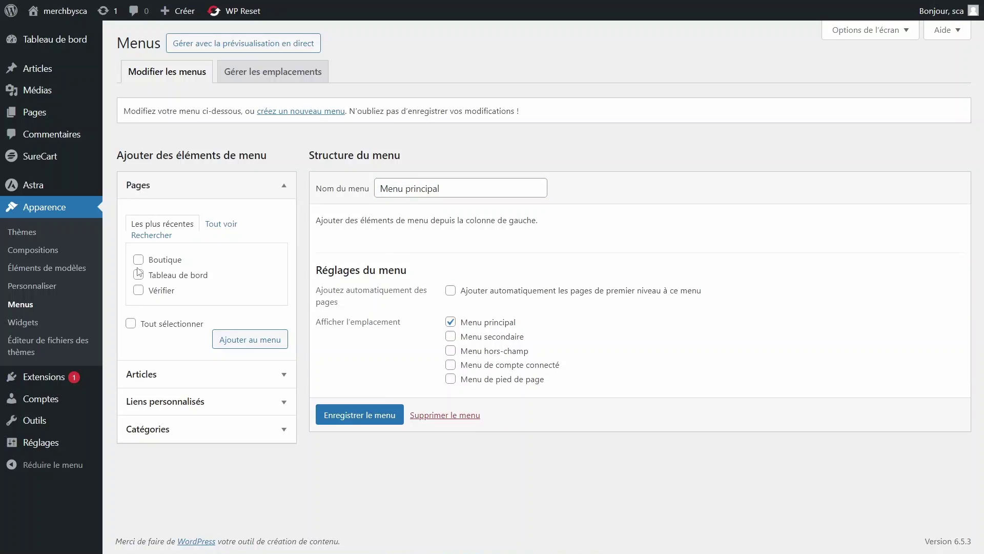
Add the Accueil, Boutique, Tableau de bord and Vérifier pages to Menu principal and save the menu.
left_click(140, 260)
left_click(138, 275)
left_click(221, 223)
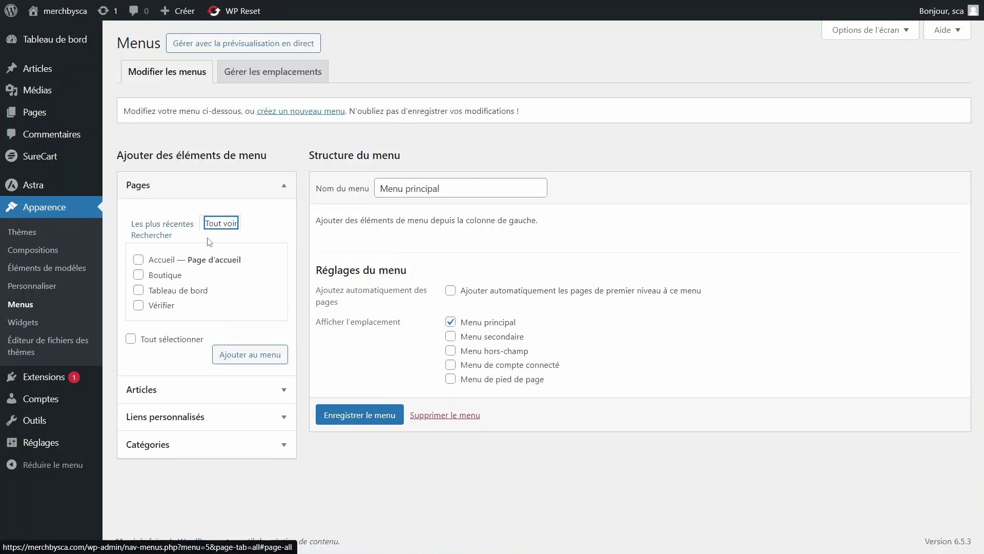
left_click(138, 259)
left_click(138, 275)
left_click(138, 291)
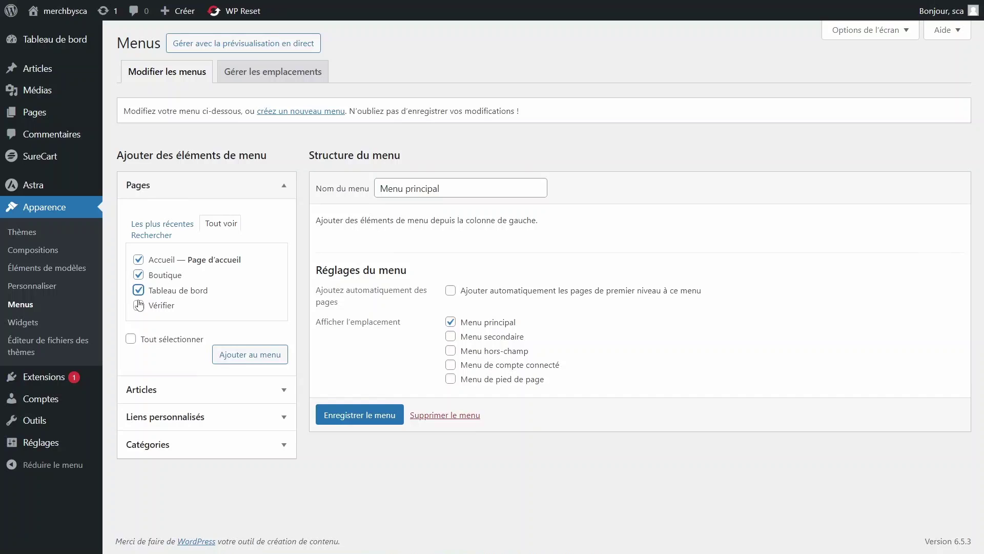
left_click(140, 317)
left_click(139, 306)
left_click(267, 354)
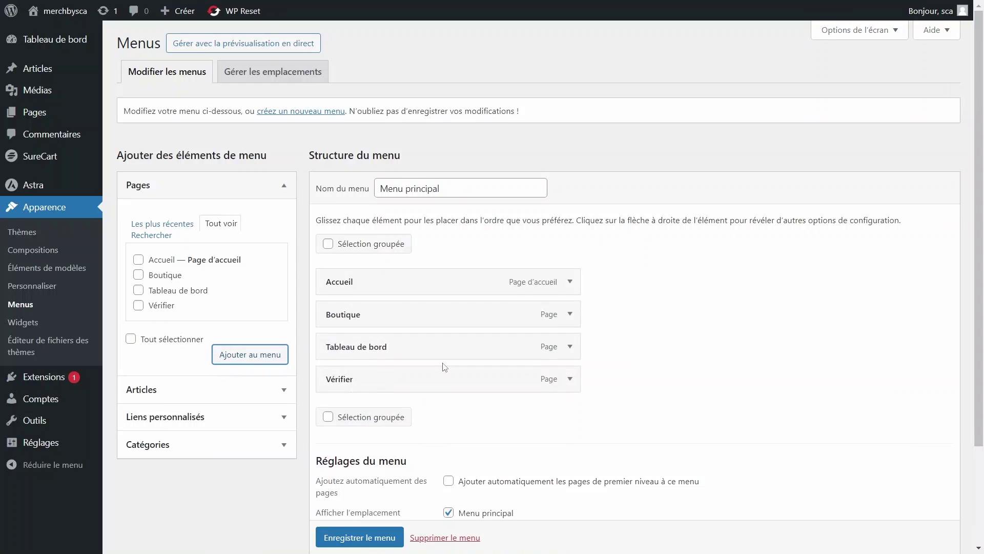
scroll(389, 475, "down", 3)
left_click(364, 483)
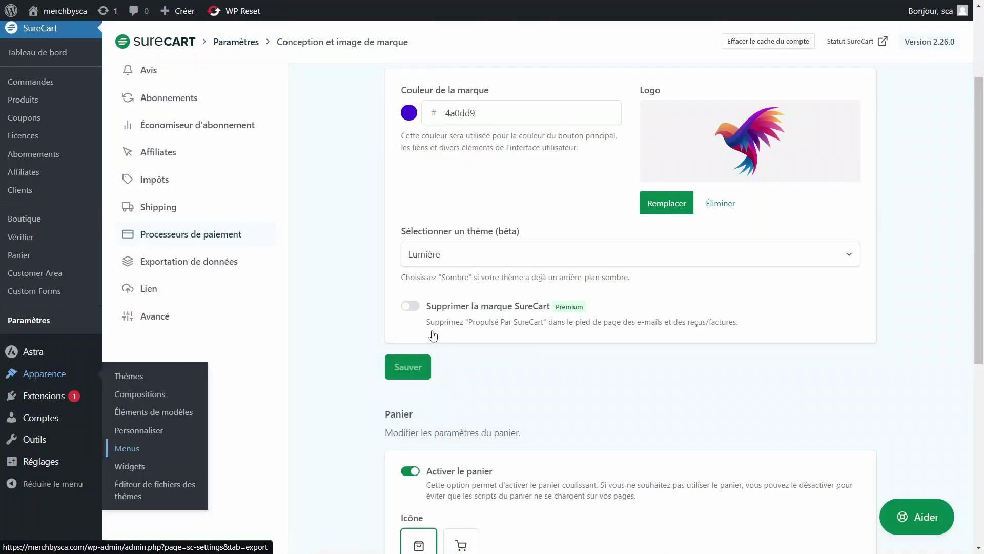
Return to SureCart's reloaded branding settings, select Menu principal as the menu for the cart icon, and save the Panier settings.
scroll(434, 336, "down", 6)
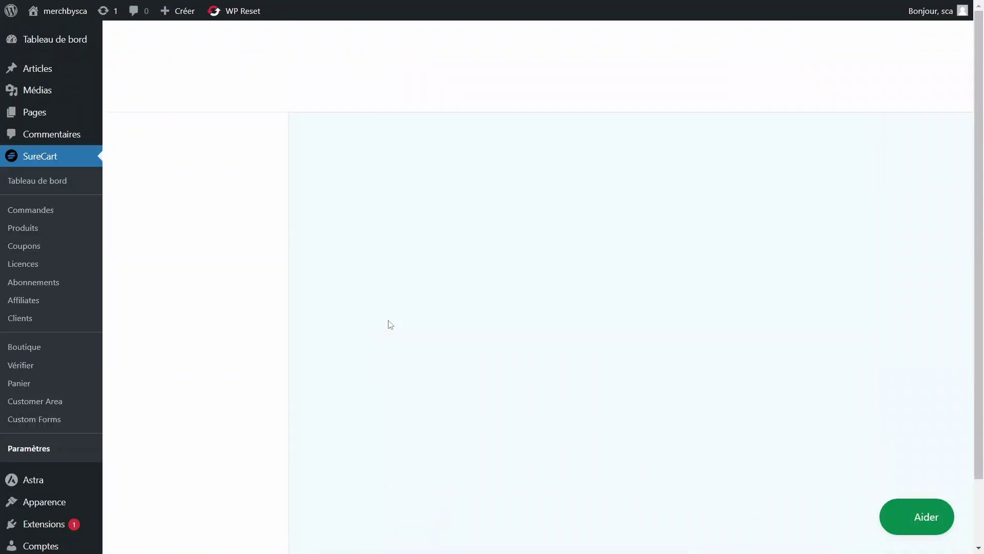
scroll(389, 323, "down", 6)
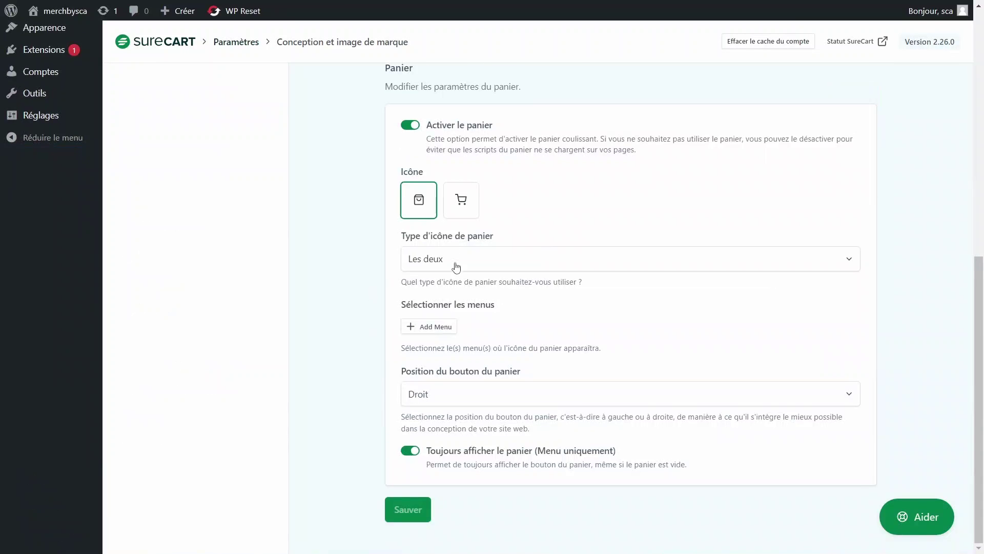
left_click(422, 327)
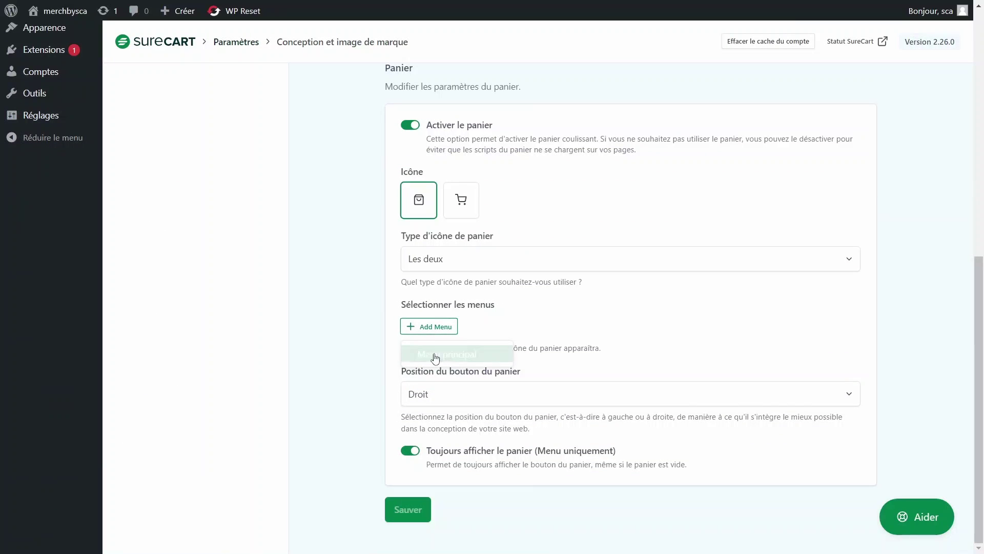
left_click(458, 362)
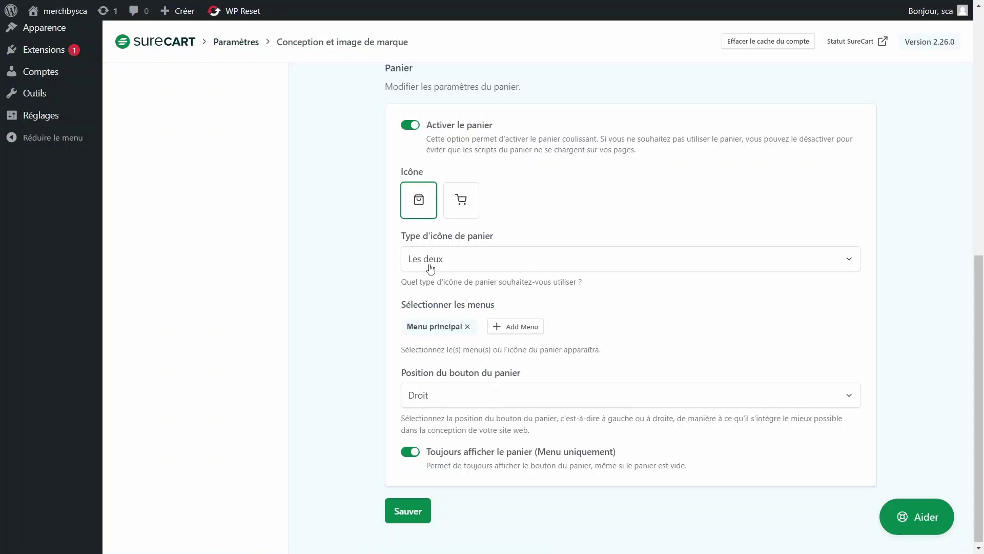
scroll(460, 275, "up", 2)
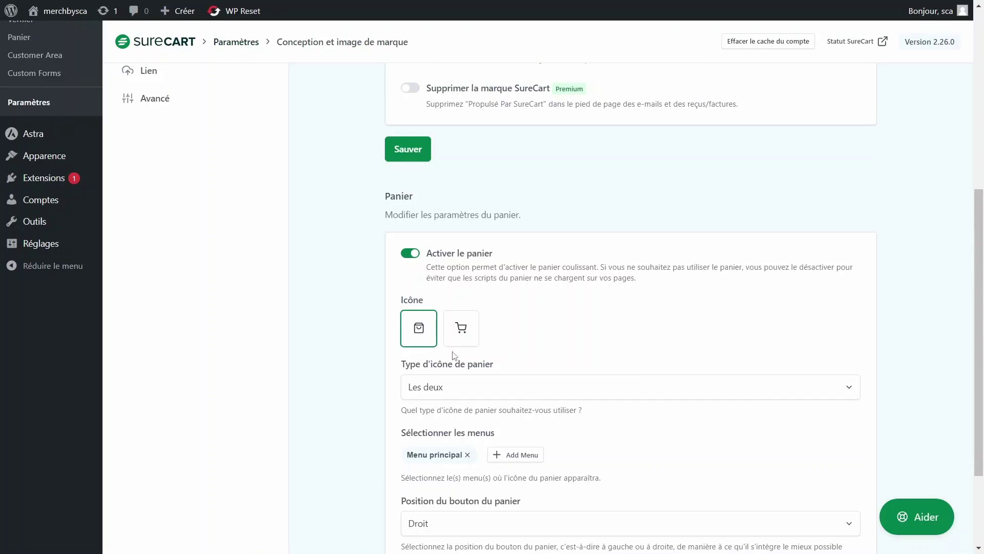
scroll(418, 328, "down", 2)
scroll(419, 331, "down", 1)
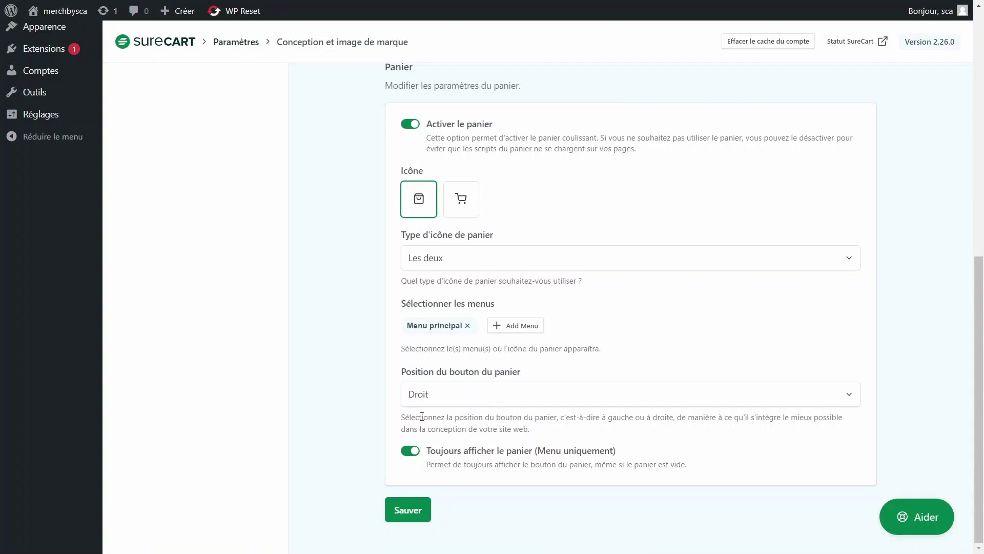
left_click(408, 510)
Open the Commandes et reçus settings and examine the order number prefix, counter style and starting number options.
scroll(443, 327, "up", 5)
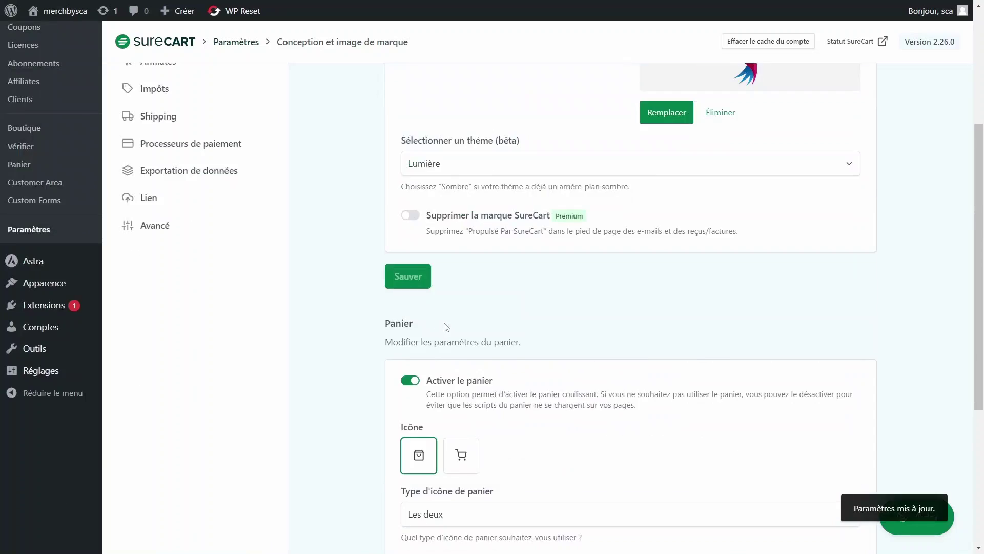
scroll(446, 327, "up", 5)
left_click(174, 144)
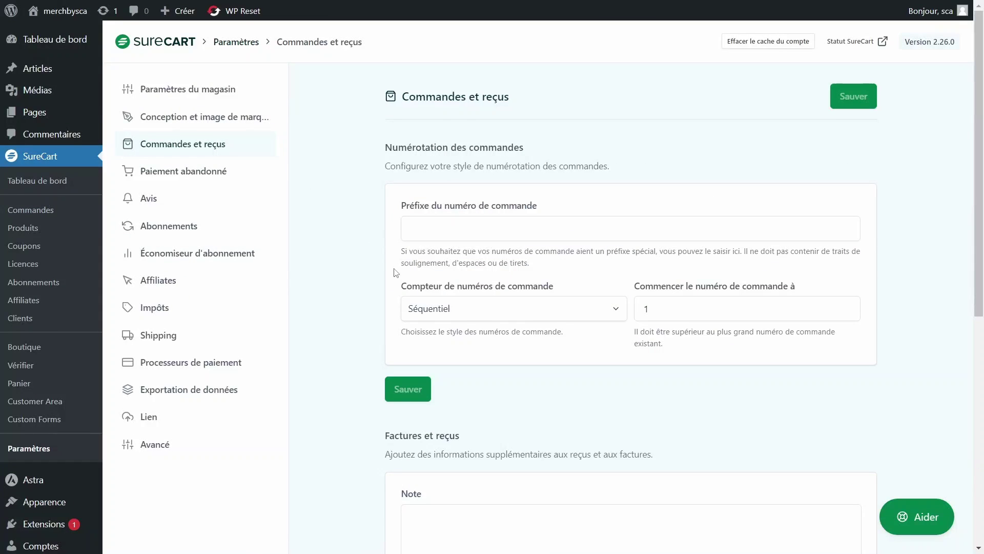
left_click(449, 231)
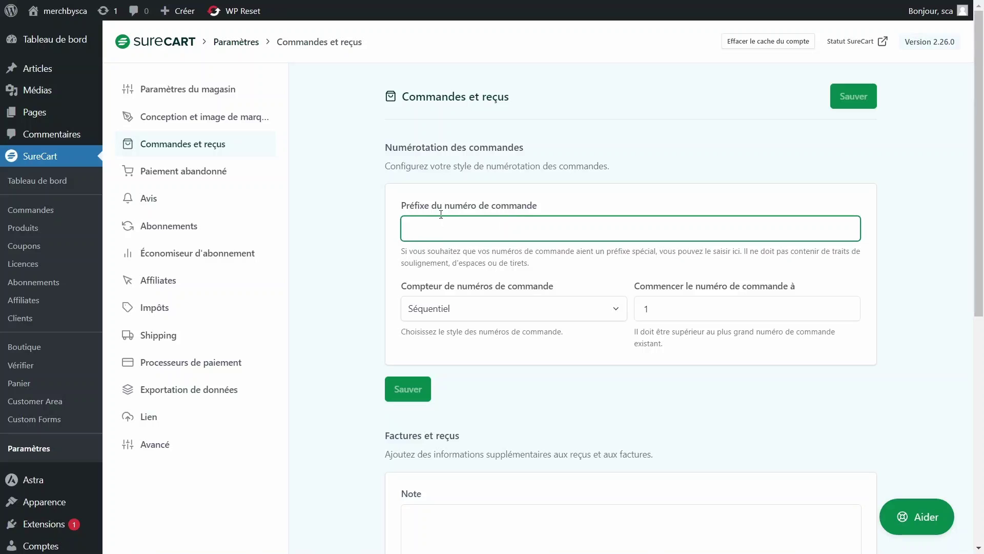
left_click_drag(435, 248, 539, 252)
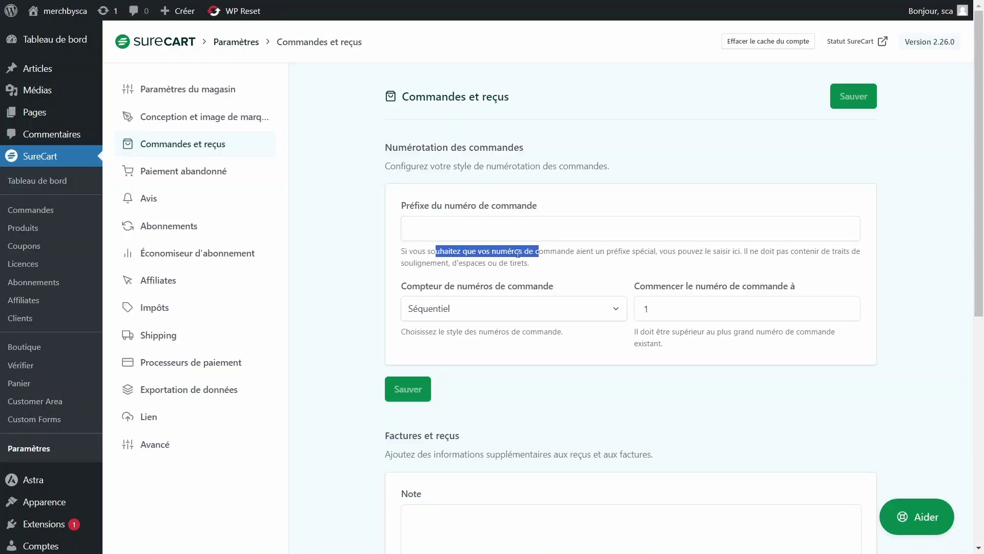
left_click(459, 257)
left_click(448, 224)
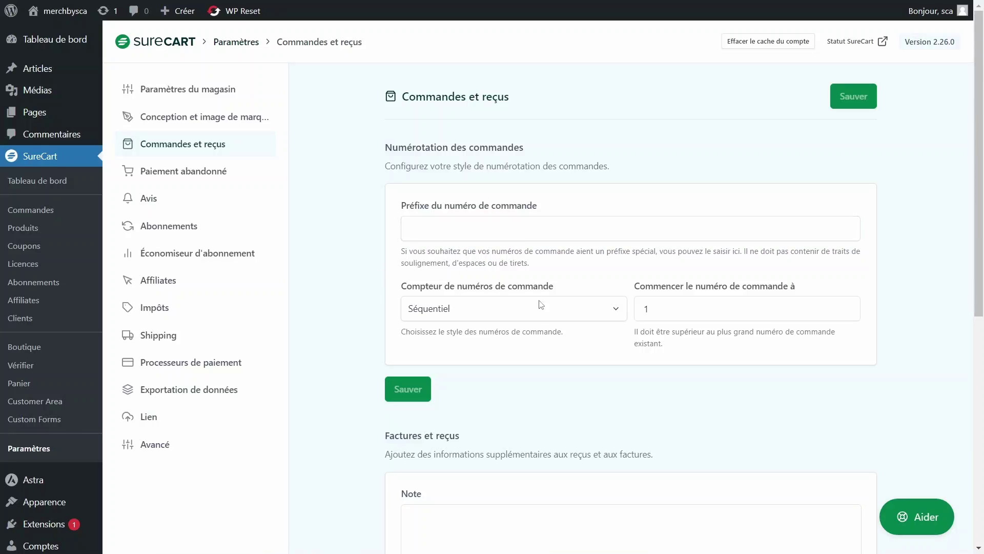
Examine the Note and Bas de page fields for additional information under Factures et reçus.
scroll(538, 308, "down", 4)
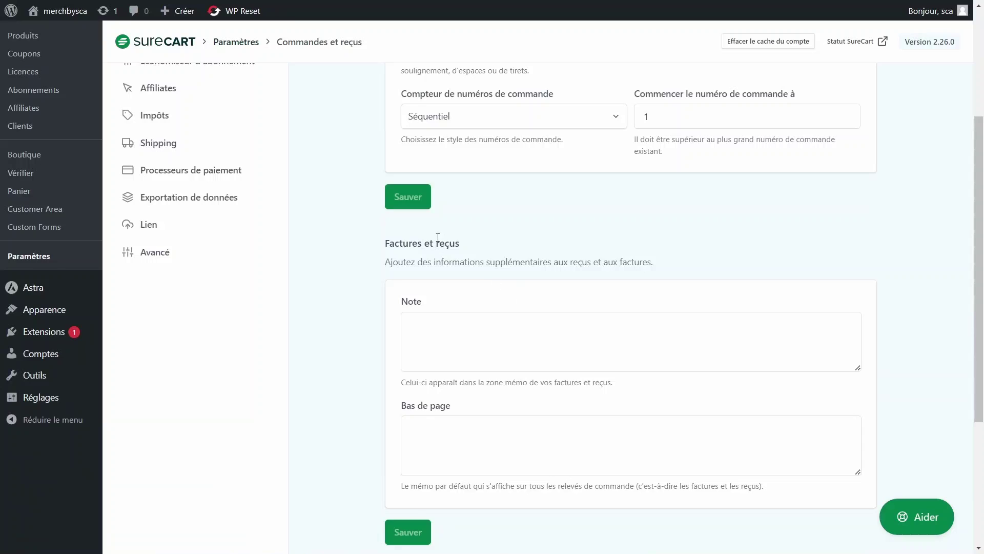
scroll(520, 303, "down", 3)
left_click_drag(399, 116, 488, 123)
left_click(422, 120)
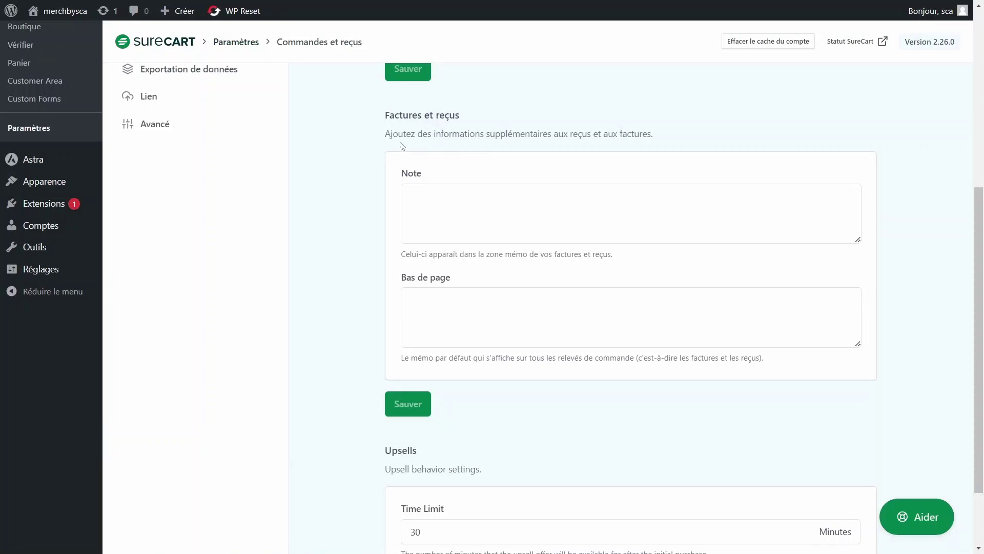
left_click(444, 209)
left_click(470, 314)
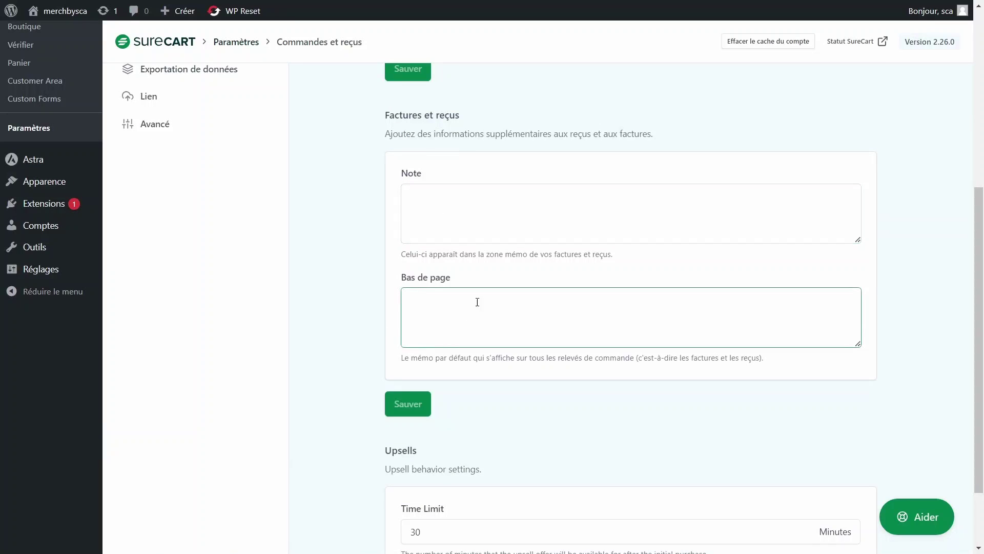
left_click(420, 198)
left_click(444, 305)
scroll(556, 329, "down", 3)
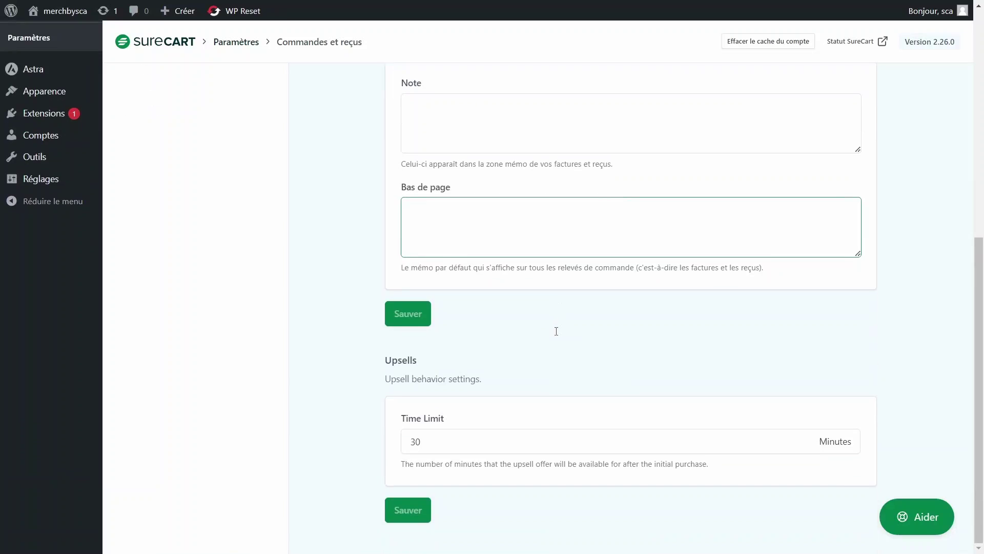
Examine the Upsells section and its time limit setting for post-purchase offers.
double_click(390, 360)
left_click(404, 376)
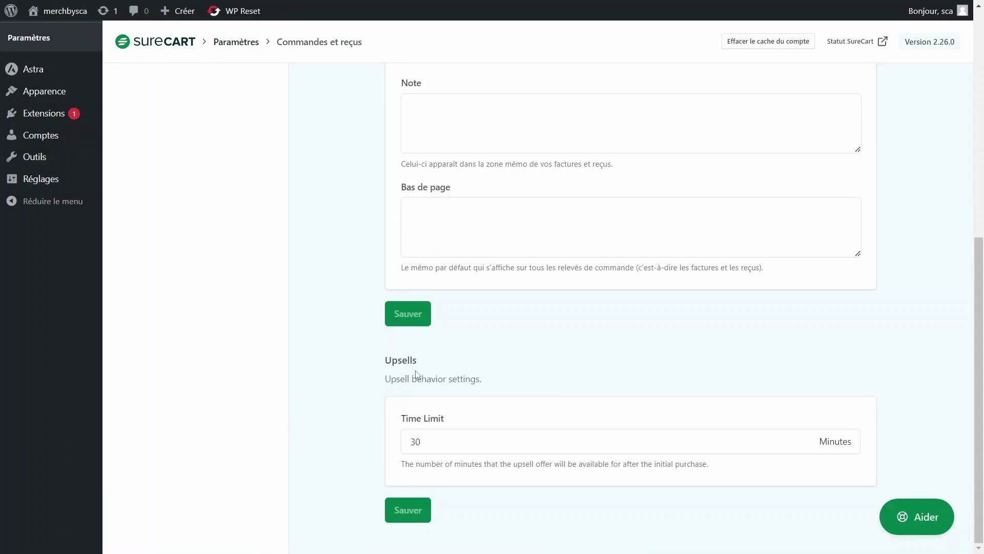
double_click(423, 444)
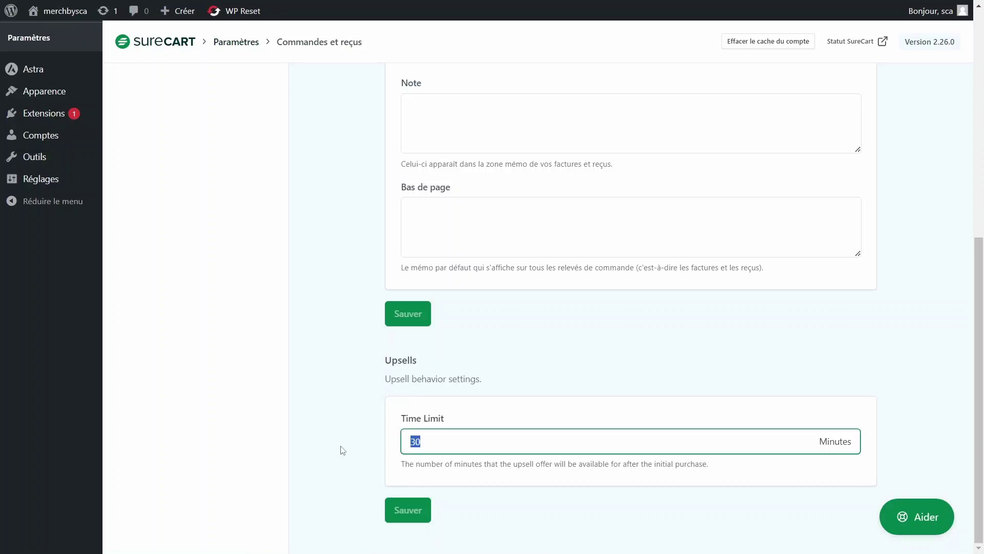
left_click(447, 467)
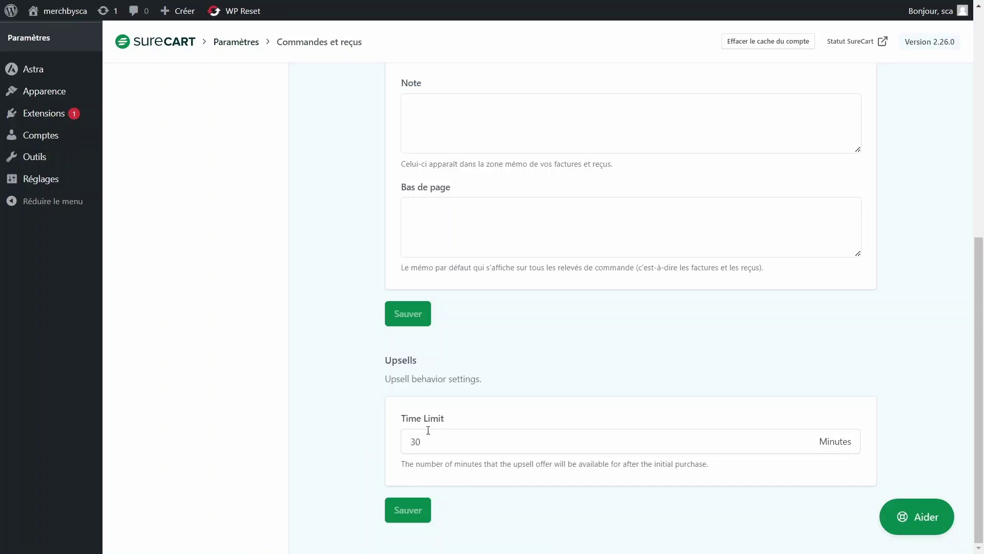
scroll(425, 433, "up", 4)
scroll(425, 434, "down", 4)
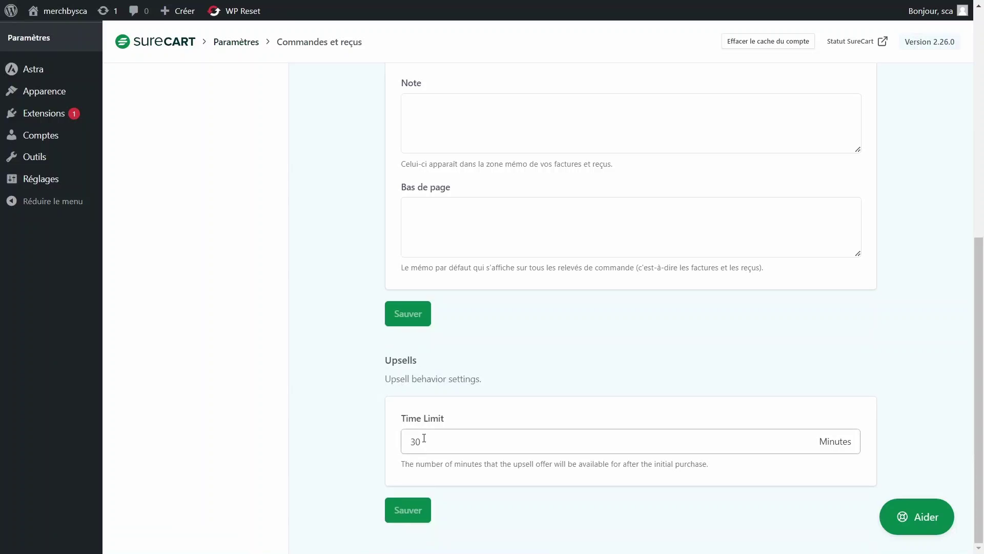
Open the Paiement abandonné settings and review the notification, RGPD and advanced options.
scroll(424, 438, "up", 8)
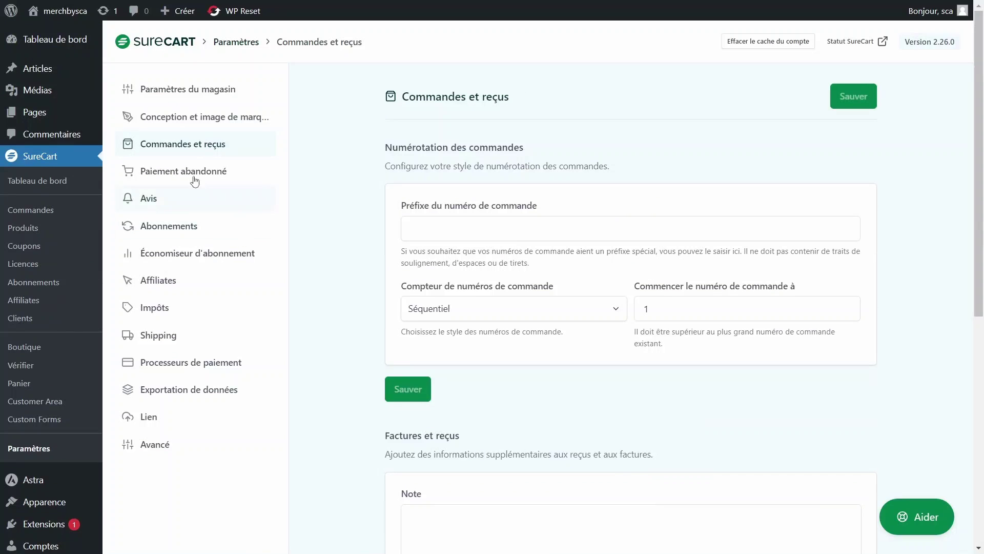
left_click(210, 232)
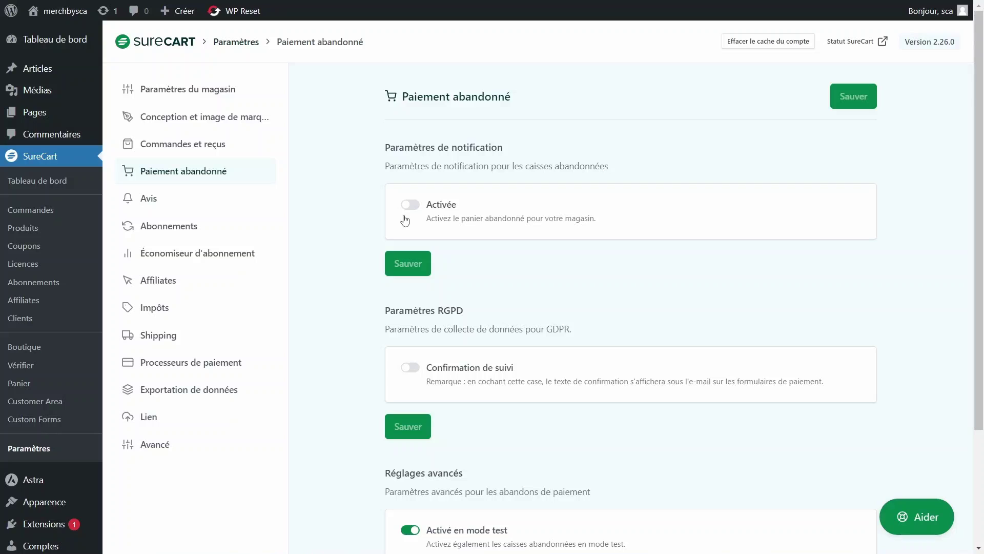
scroll(563, 256, "down", 3)
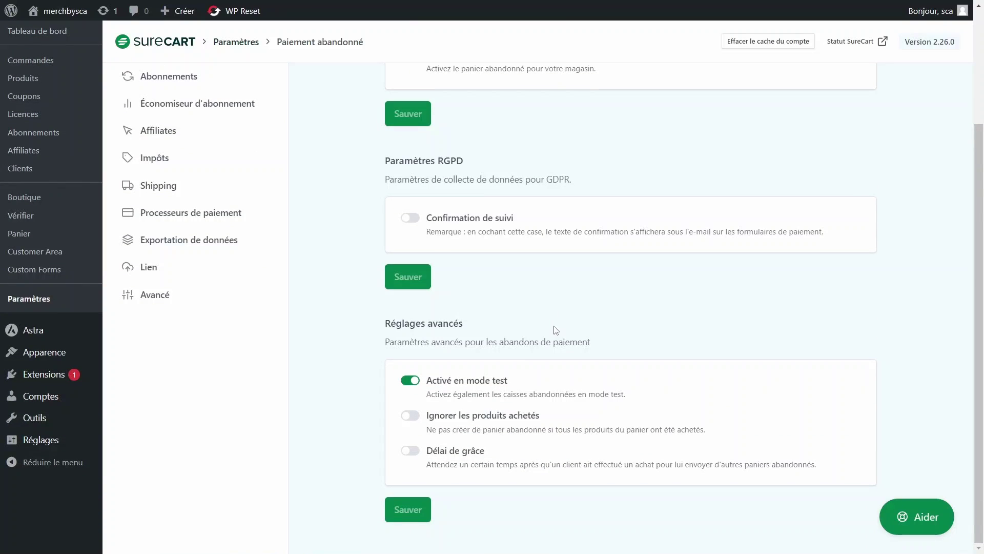
scroll(556, 330, "up", 3)
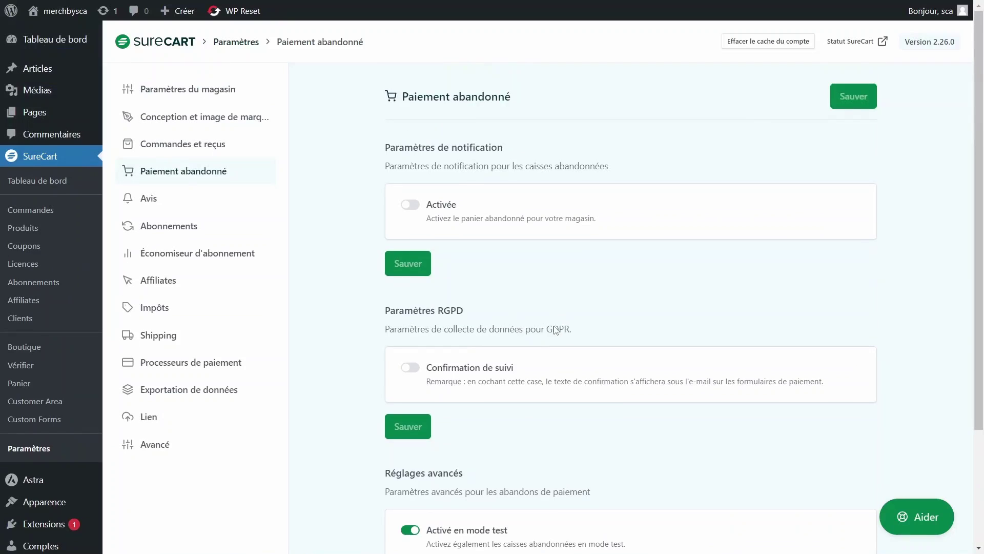
Open the Avis settings and review the customer notification options and the list of editable customer emails.
left_click(168, 200)
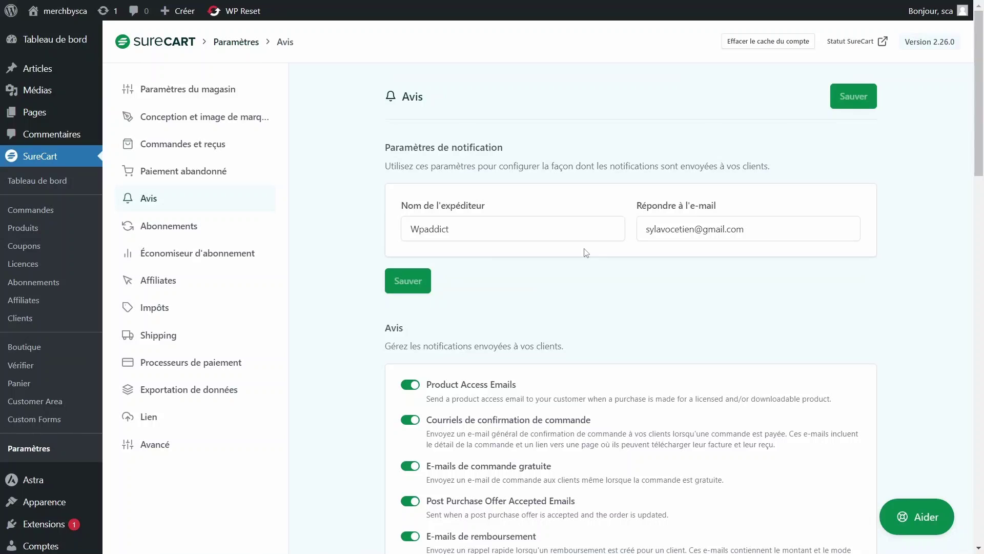
scroll(487, 407, "down", 1)
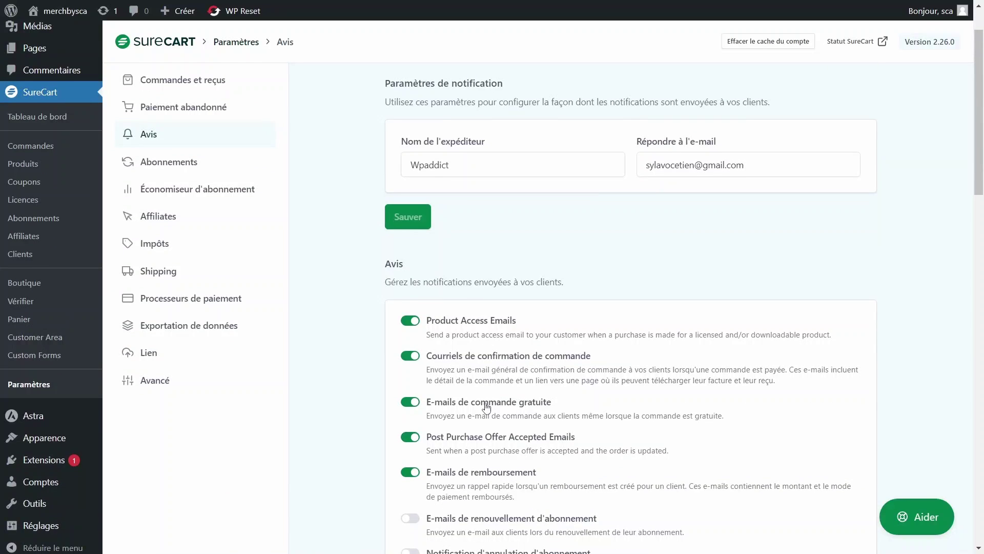
scroll(486, 406, "down", 4)
scroll(477, 326, "up", 2)
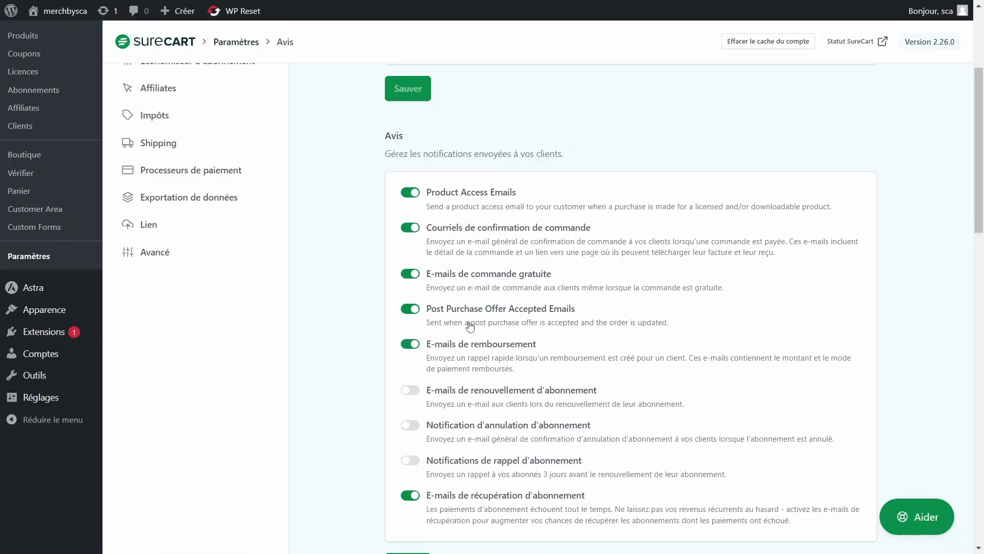
scroll(471, 325, "down", 1)
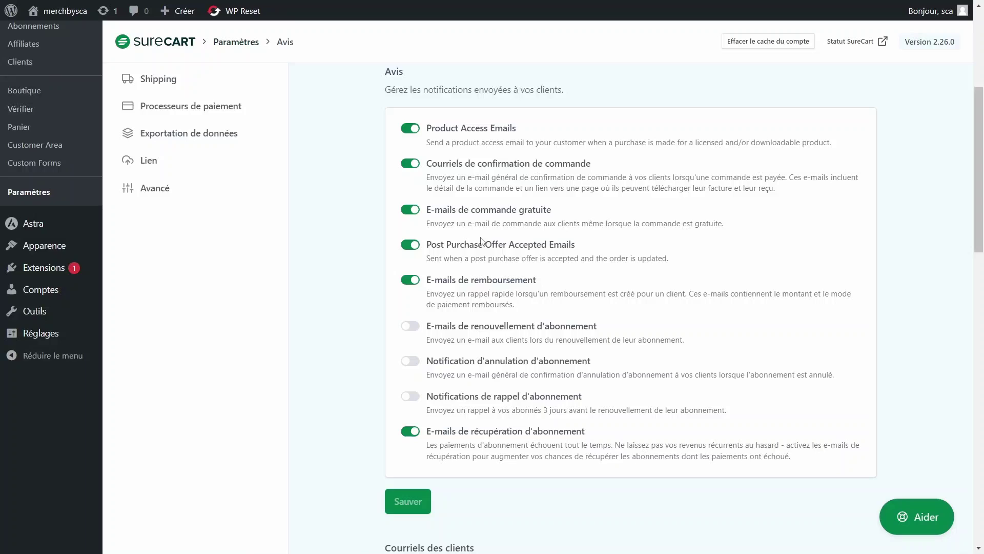
scroll(481, 241, "down", 5)
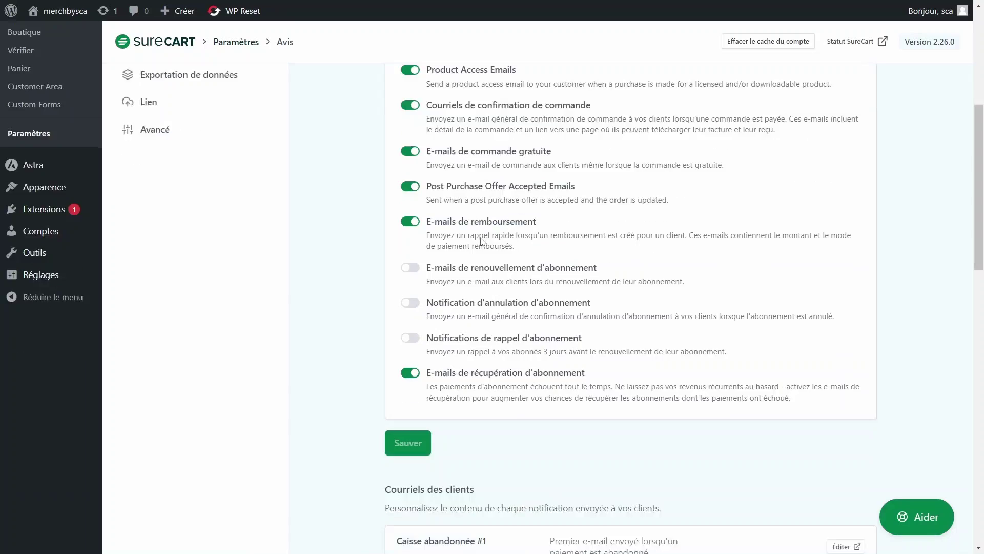
scroll(480, 245, "up", 4)
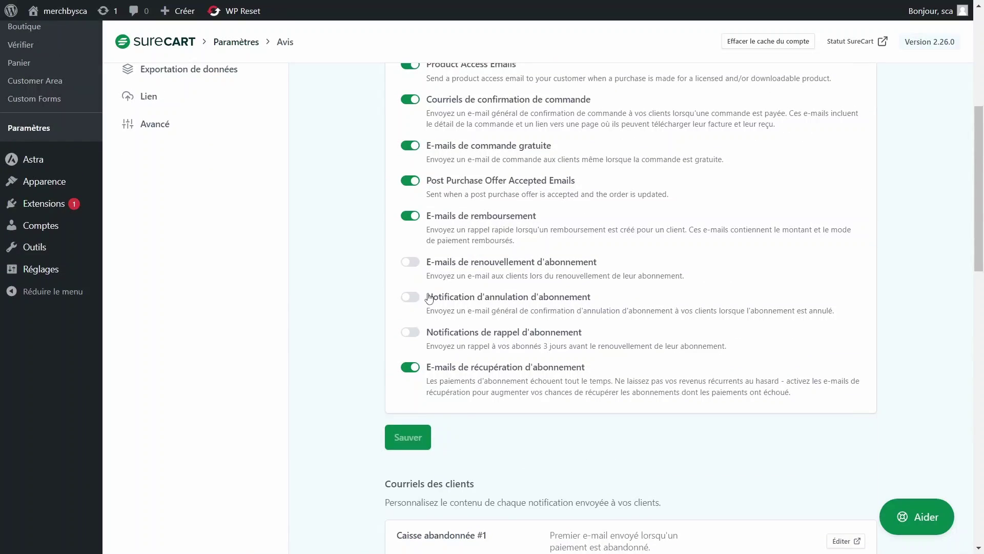
scroll(457, 276, "up", 2)
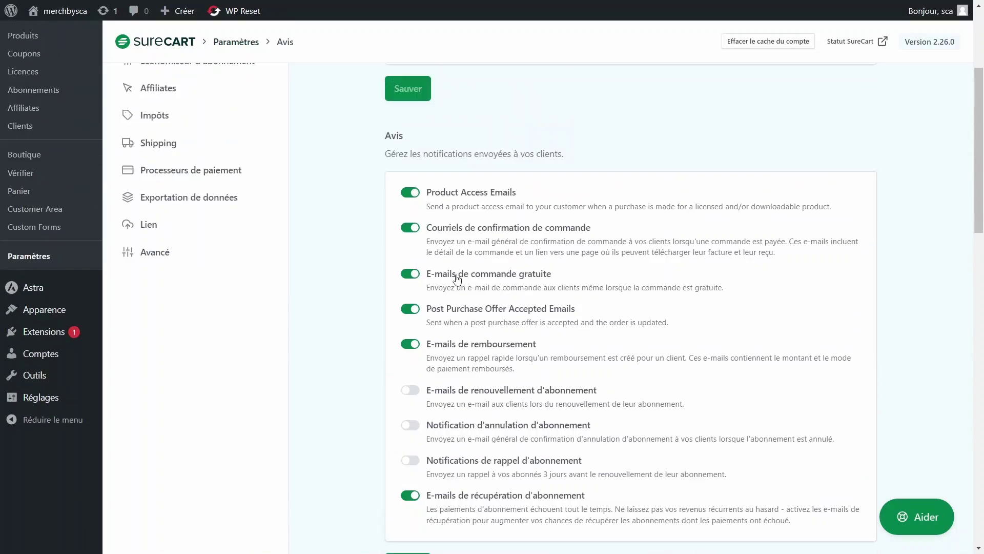
scroll(457, 277, "down", 8)
scroll(453, 225, "up", 3)
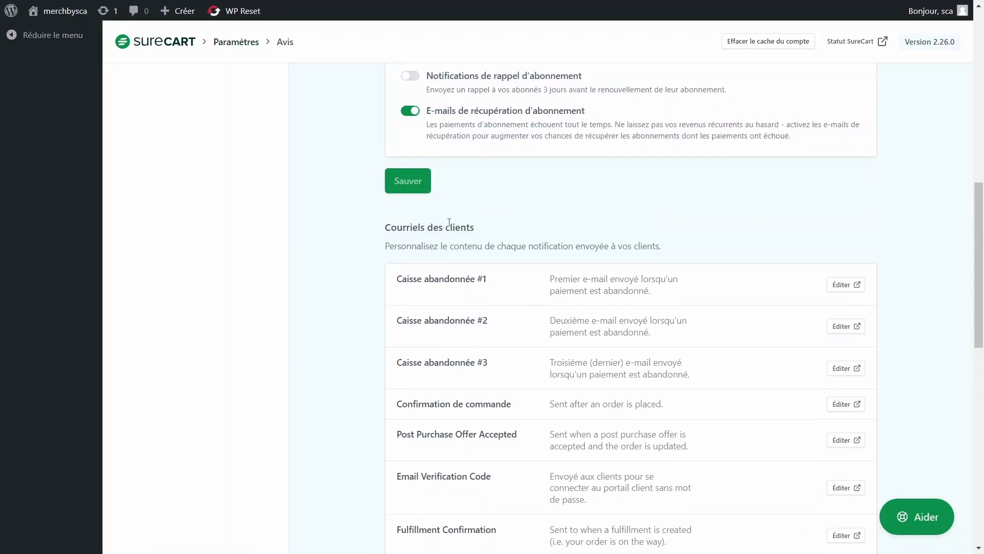
Read the Courriels des clients section and its Caisse abandonnée #1 entry.
left_click_drag(425, 232, 541, 236)
left_click(522, 236)
left_click_drag(427, 228, 547, 229)
left_click(527, 242)
scroll(423, 287, "down", 2)
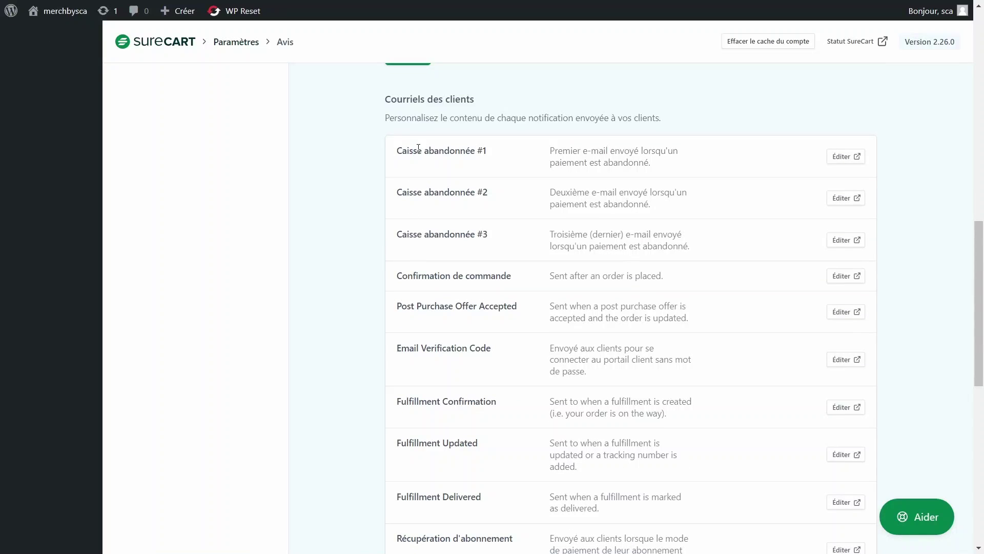
left_click_drag(419, 148, 615, 149)
left_click(574, 146)
Open the Caisse abandonnée #1 email template, look through its body and preview the email.
left_click(846, 156)
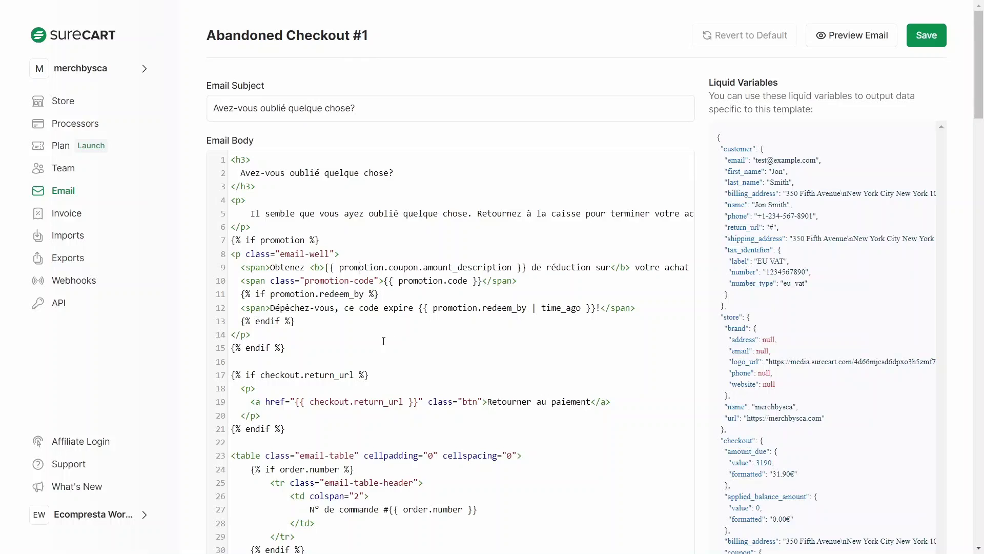
scroll(383, 341, "down", 10)
left_click(832, 48)
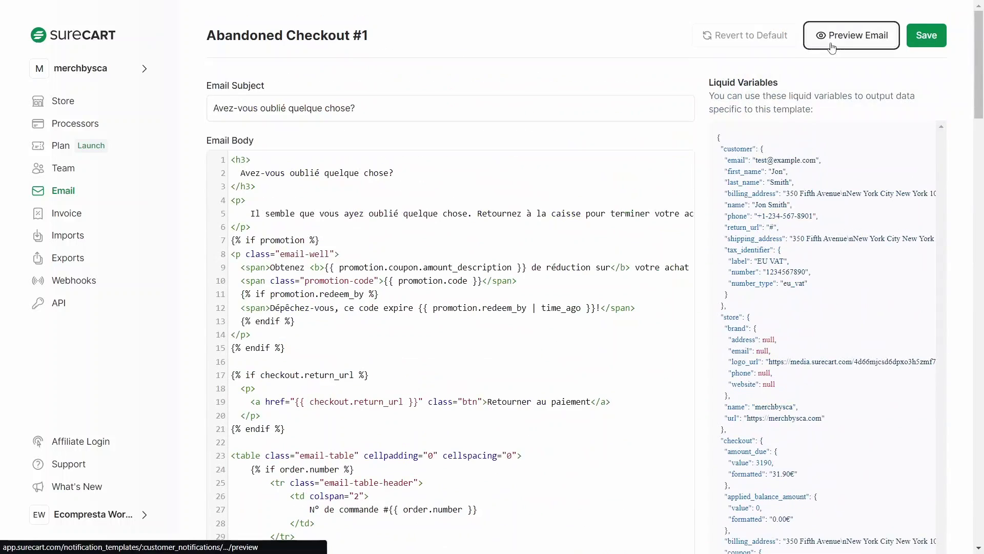
scroll(545, 336, "down", 3)
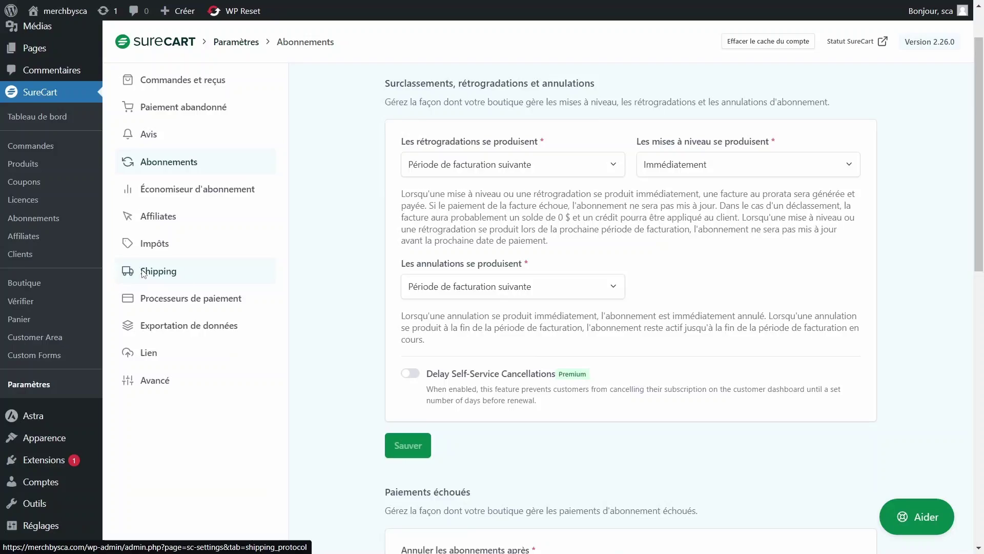
Open the Shipping settings, enable shipping rates and read the notice about completing the shipping setup.
left_click(171, 267)
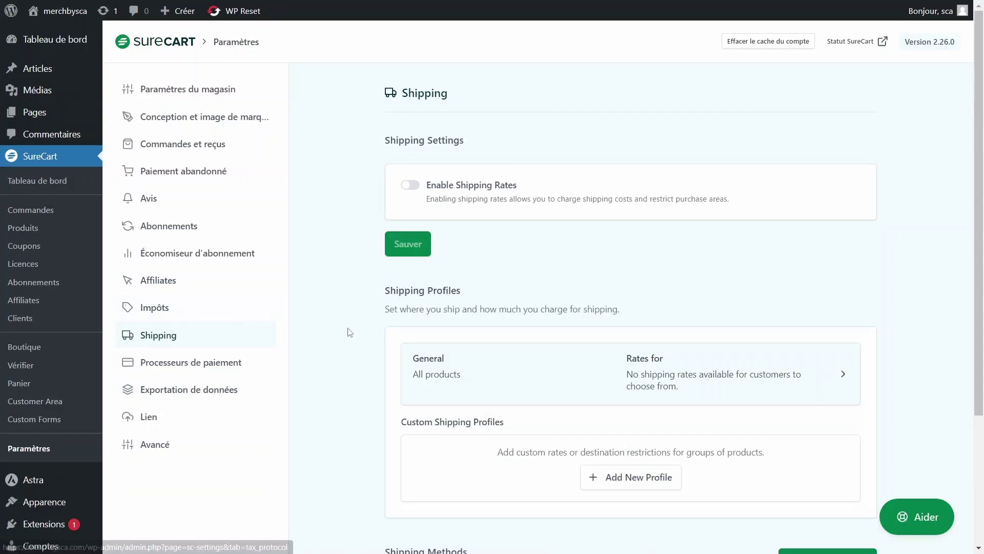
left_click(410, 186)
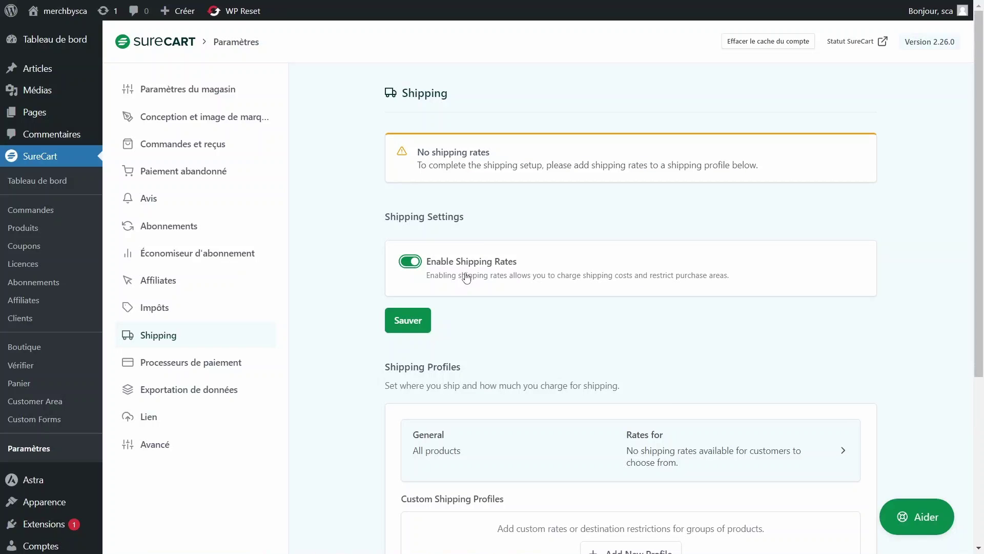
scroll(475, 349, "down", 4)
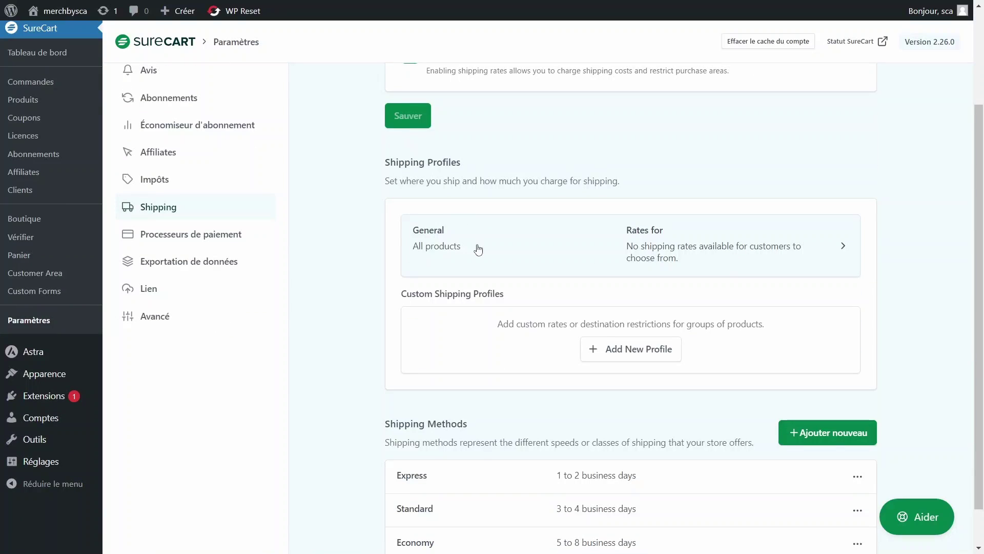
scroll(497, 221, "up", 3)
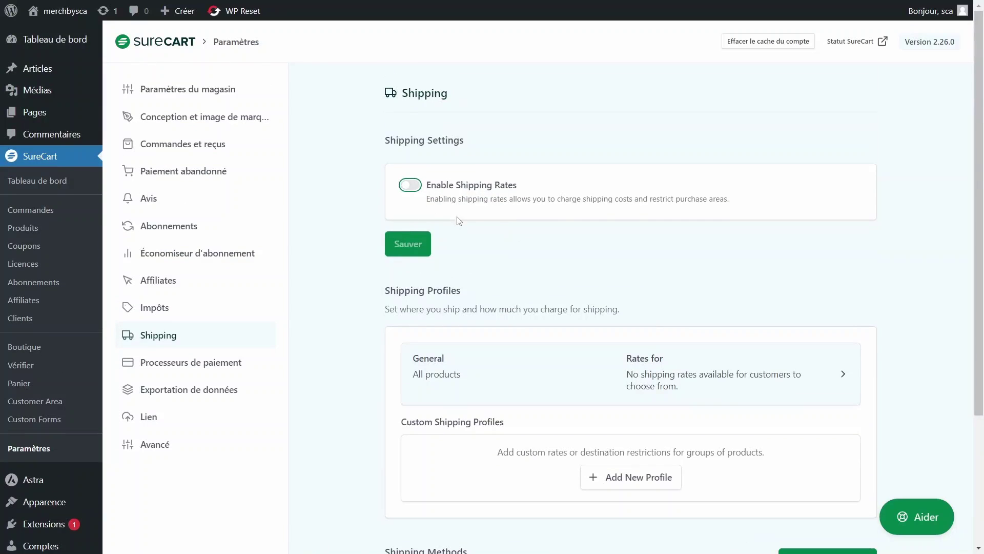
left_click(410, 186)
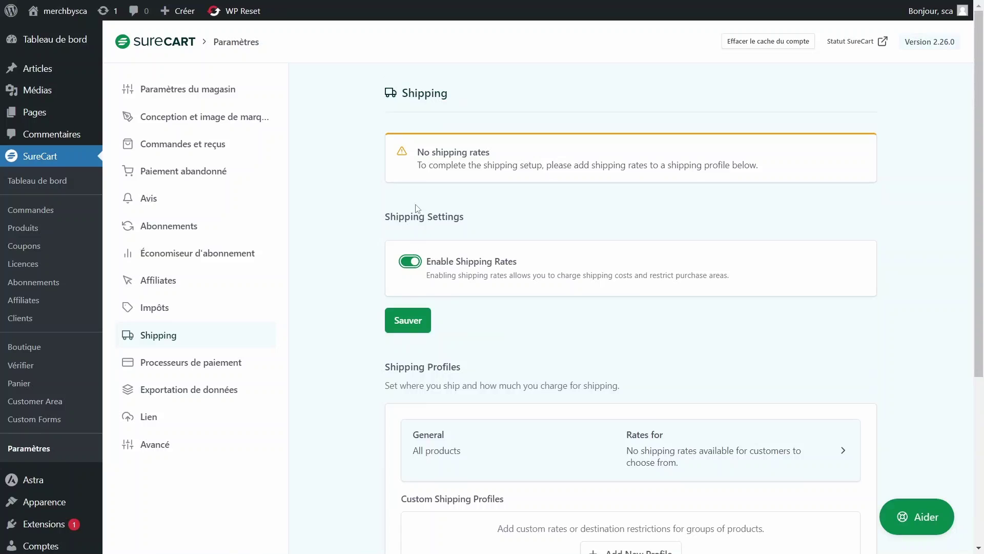
left_click_drag(436, 169, 691, 166)
left_click(581, 166)
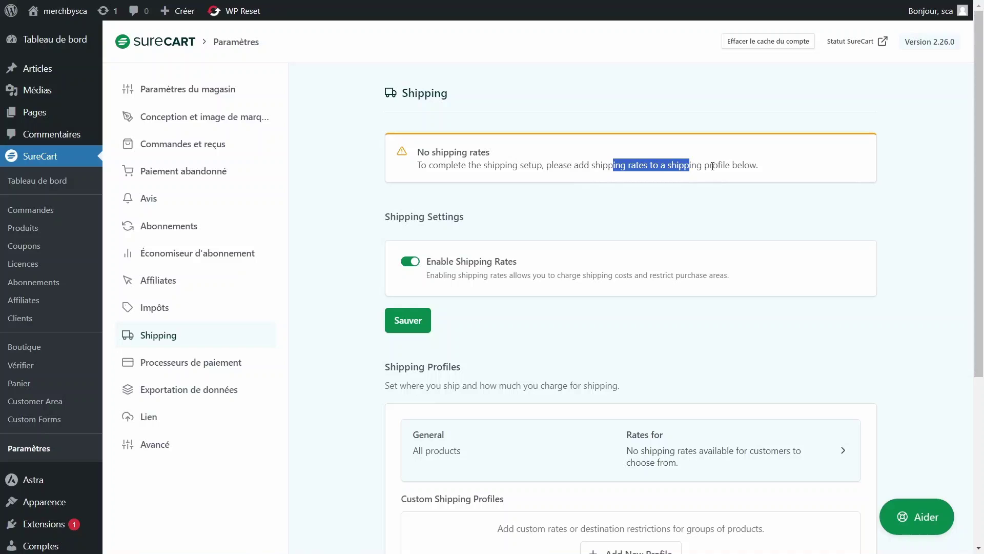
left_click(735, 164)
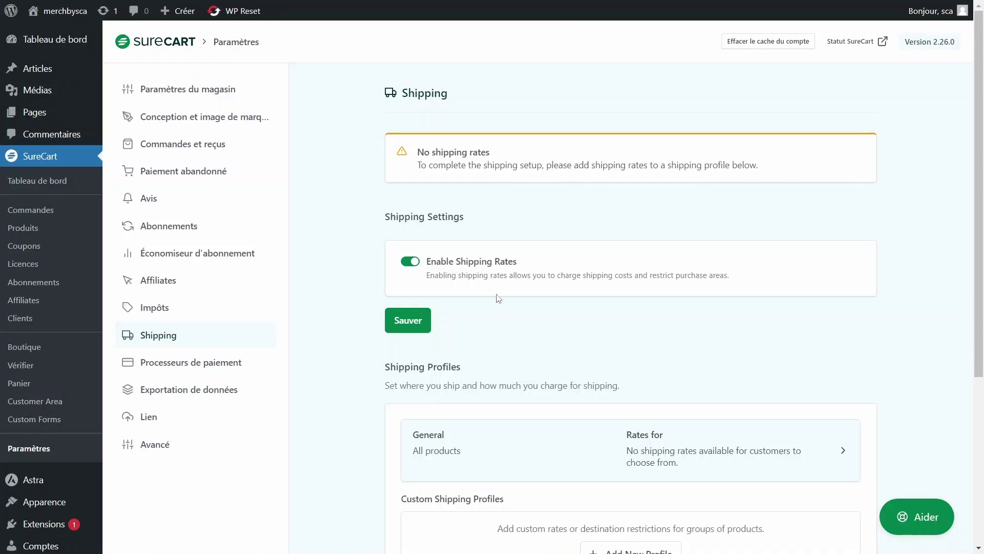
Review the shipping profiles and methods, and try to open the General profile without leaving the page.
scroll(499, 298, "down", 6)
scroll(435, 174, "up", 5)
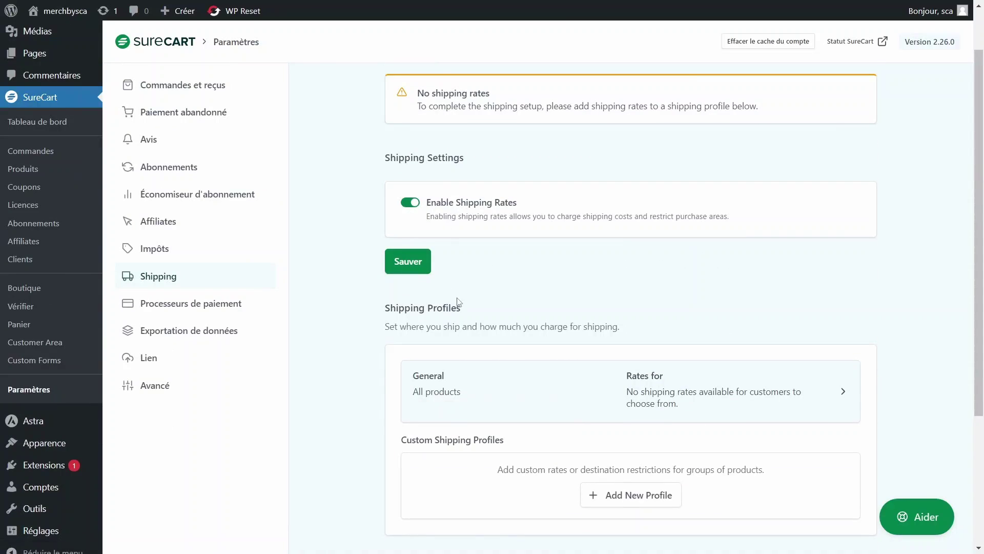
scroll(458, 302, "down", 4)
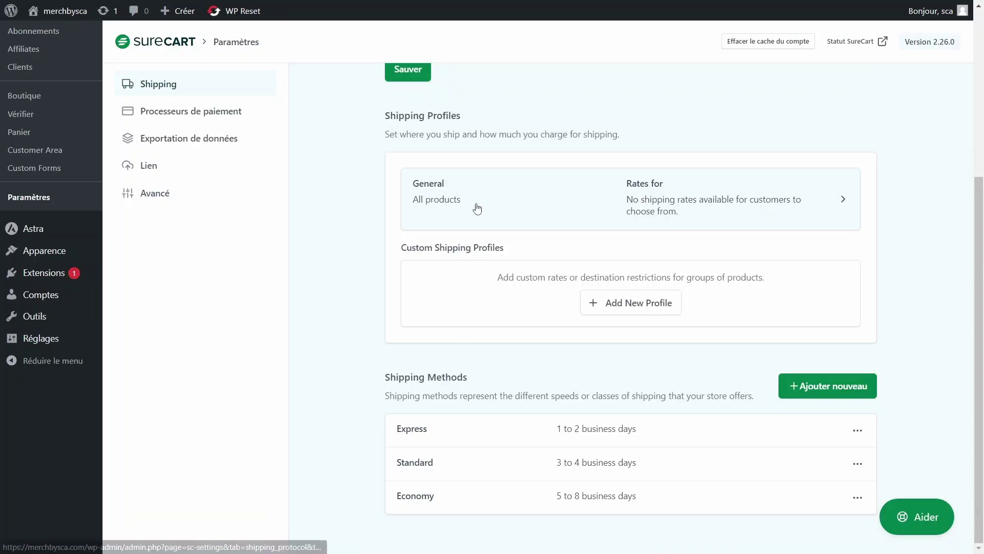
left_click(661, 195)
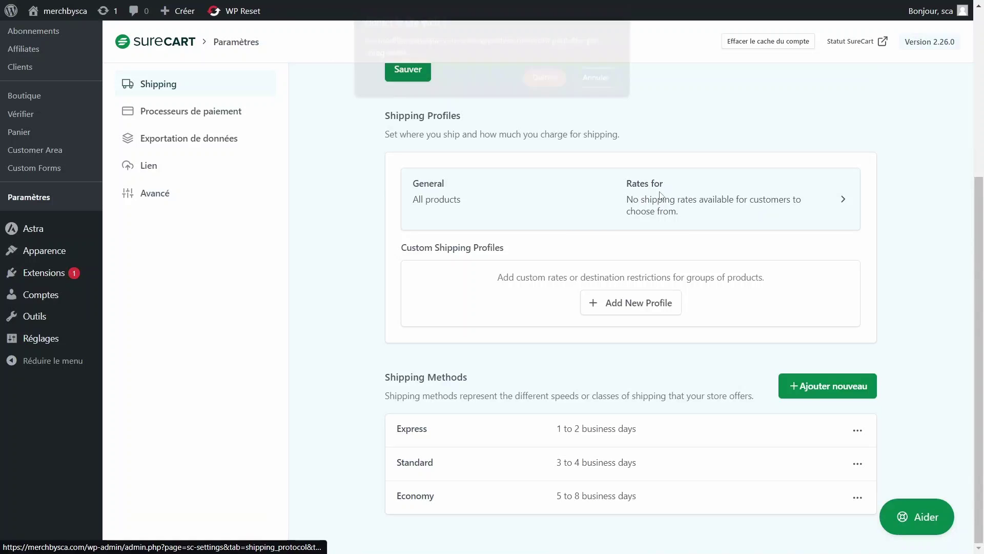
left_click(596, 78)
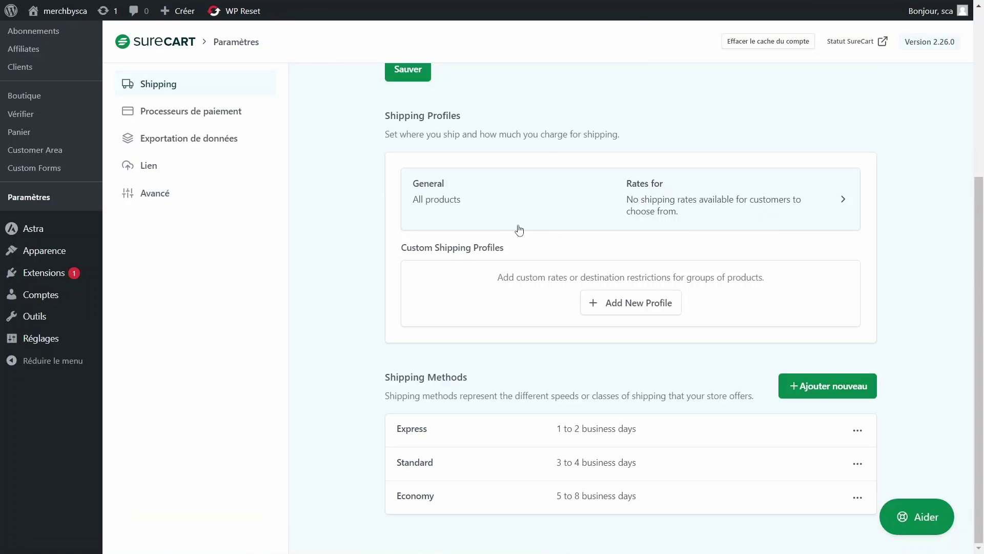
Add a custom shipping profile named "Profil test".
left_click(622, 301)
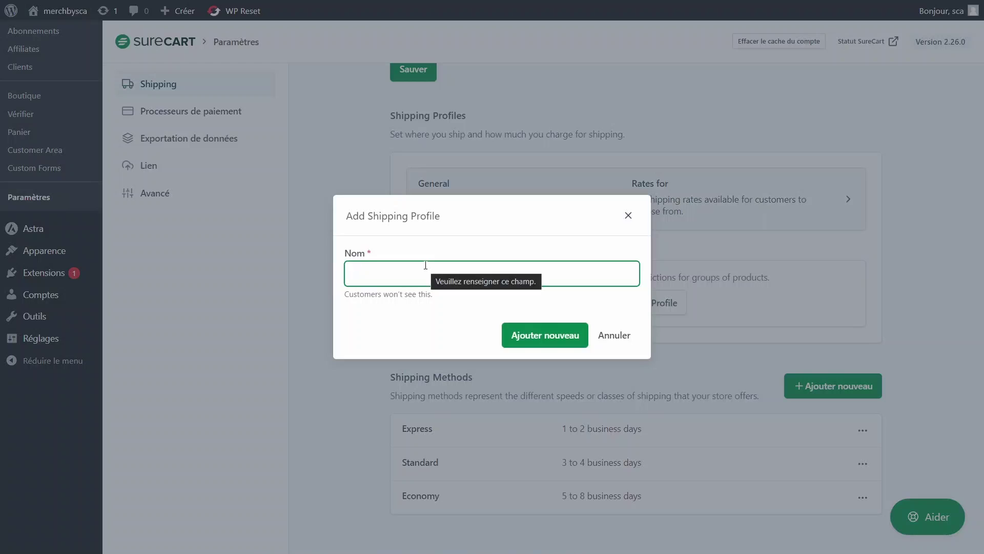
type("Profil test")
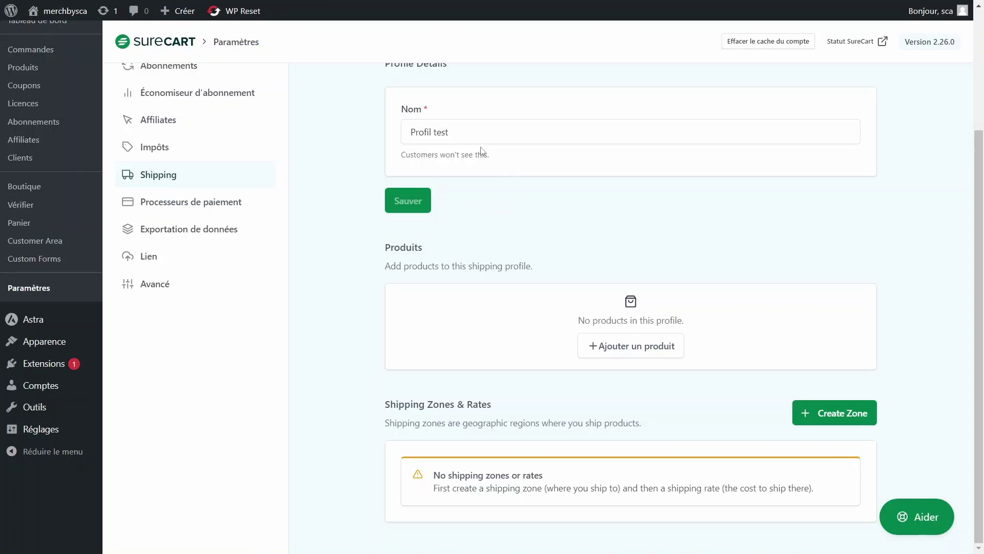
left_click_drag(476, 136, 389, 157)
left_click(519, 193)
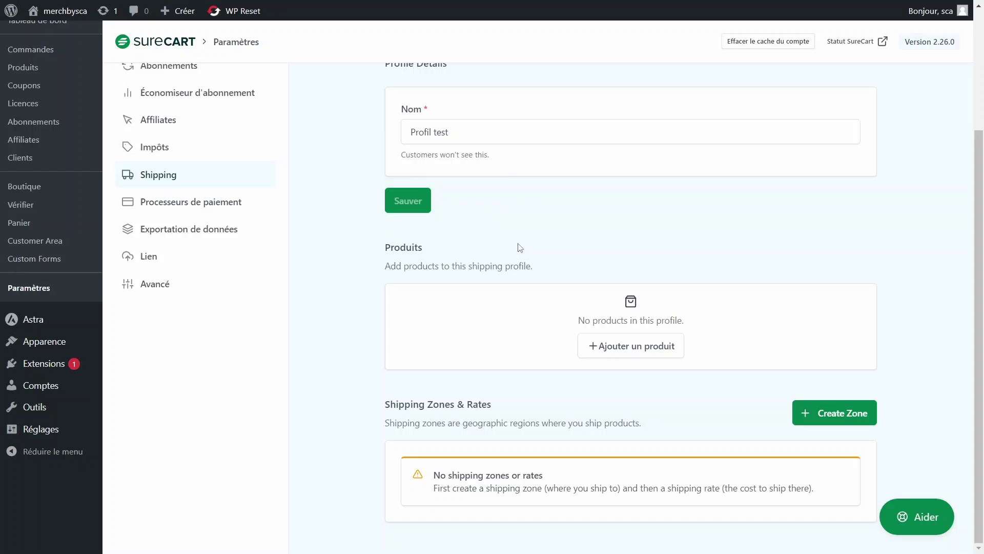
Check the product picker in the Produits section of Profil test, and return to the Shipping settings.
left_click(622, 344)
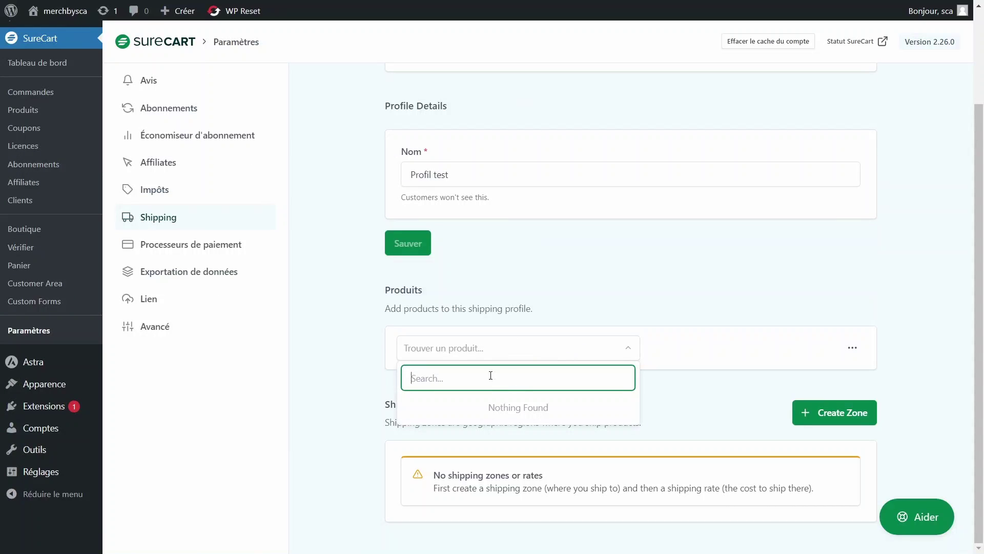
left_click(456, 354)
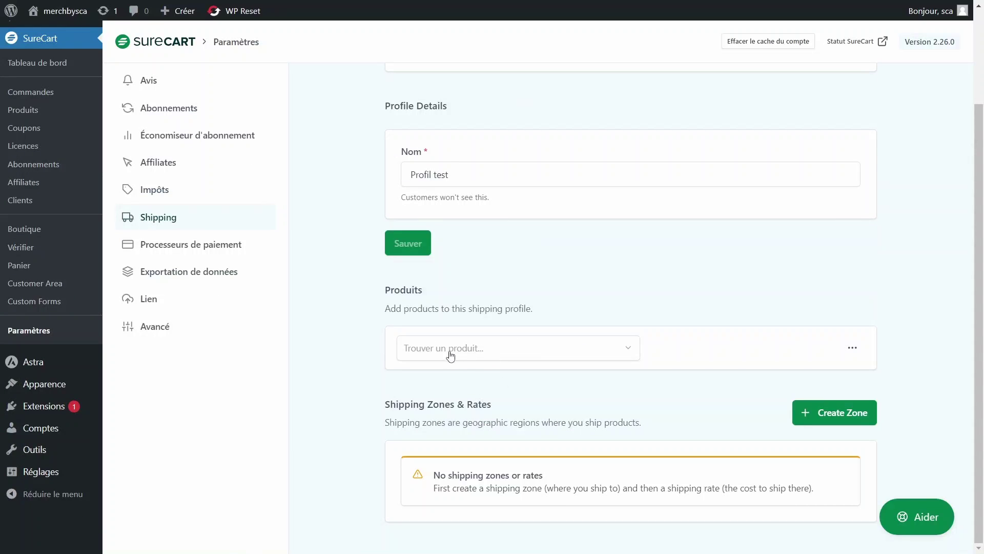
left_click_drag(398, 311, 536, 309)
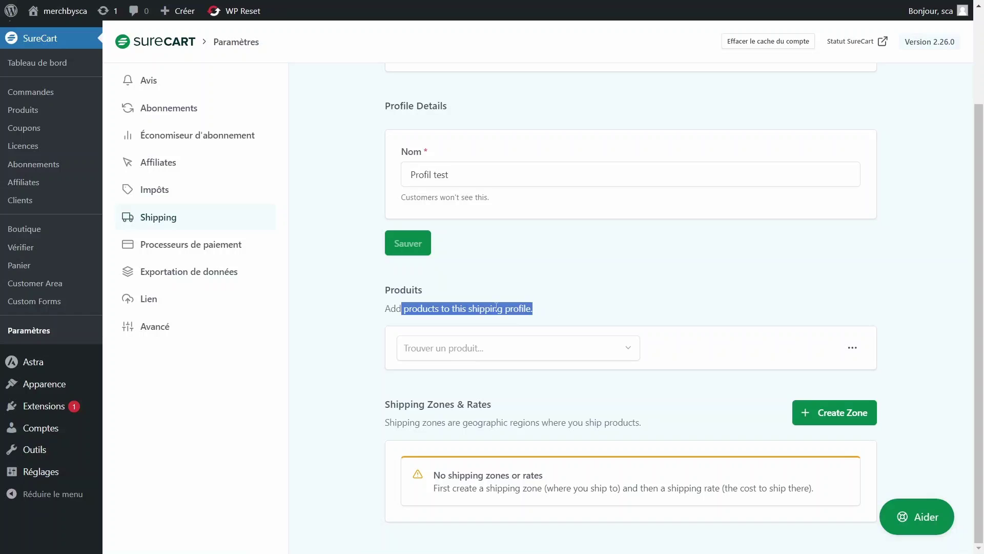
left_click(449, 307)
left_click_drag(439, 310, 522, 310)
left_click(544, 300)
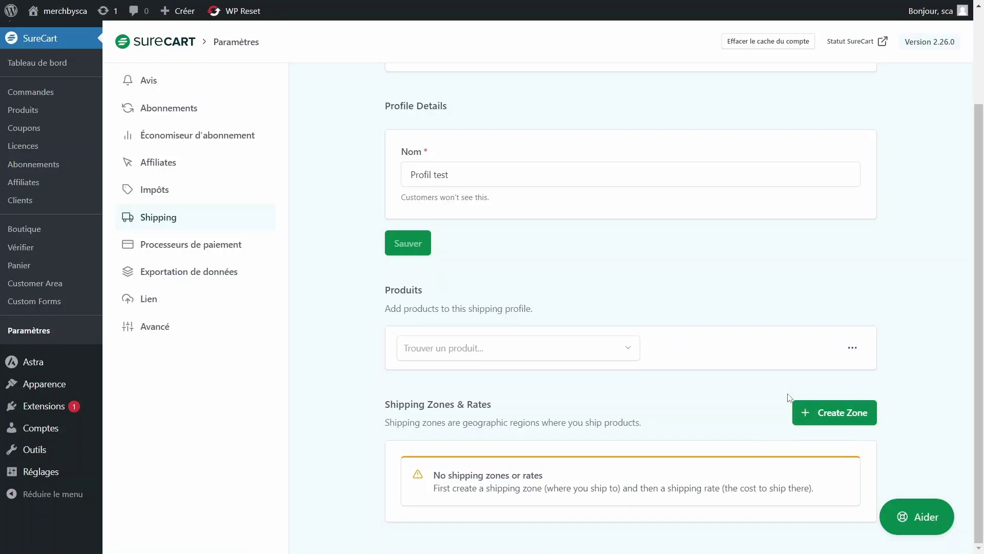
scroll(667, 369, "up", 3)
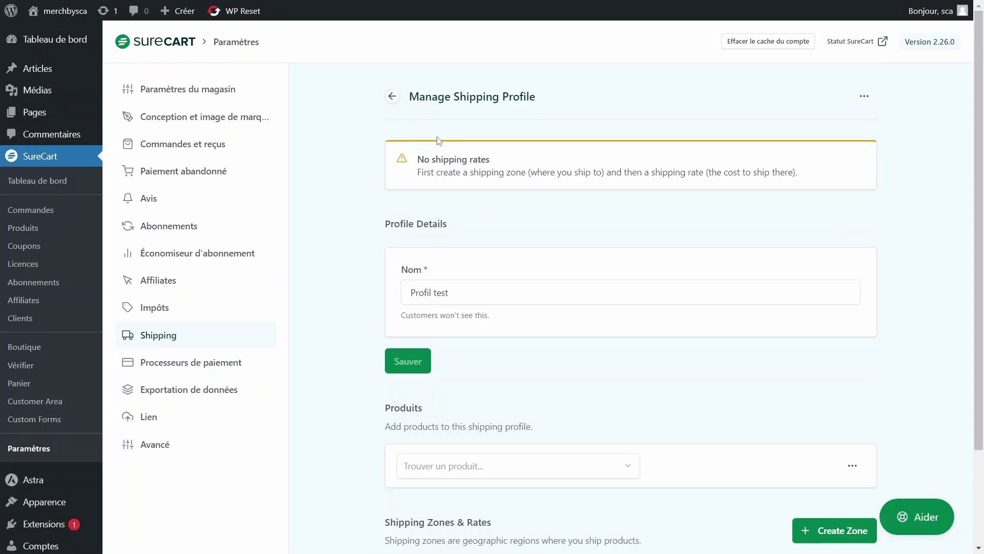
left_click(392, 96)
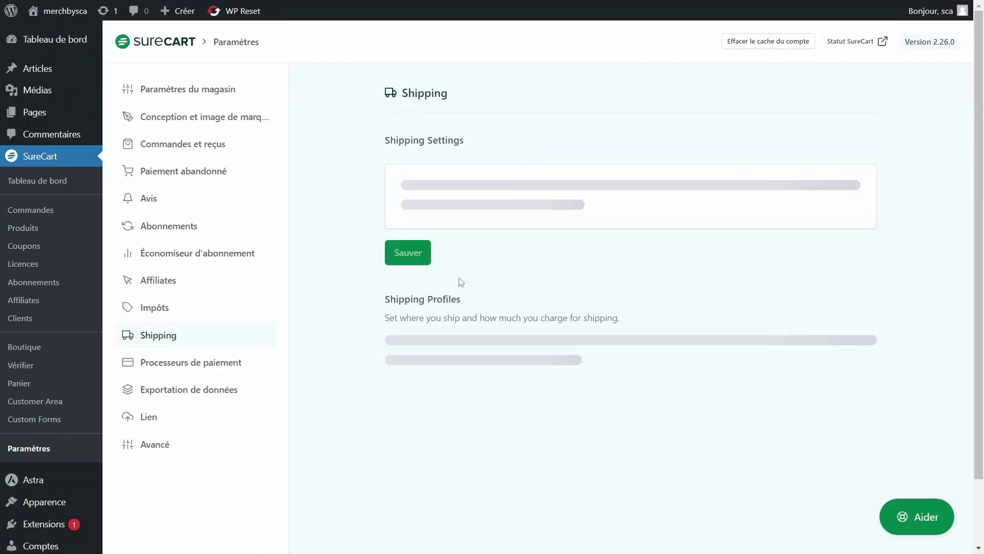
Open the Express shipping method for editing, examine its name and description, and close it without changes.
scroll(419, 376, "down", 5)
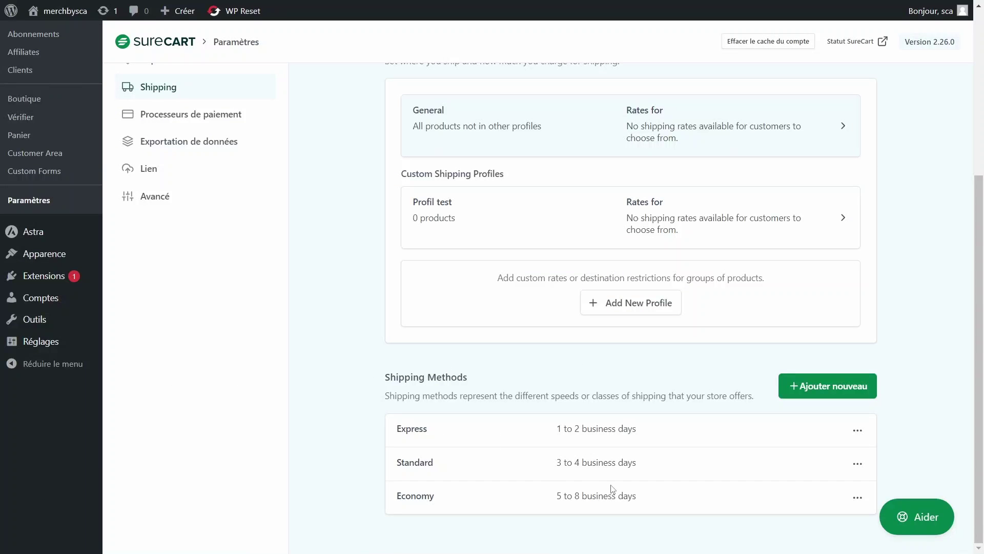
left_click(864, 431)
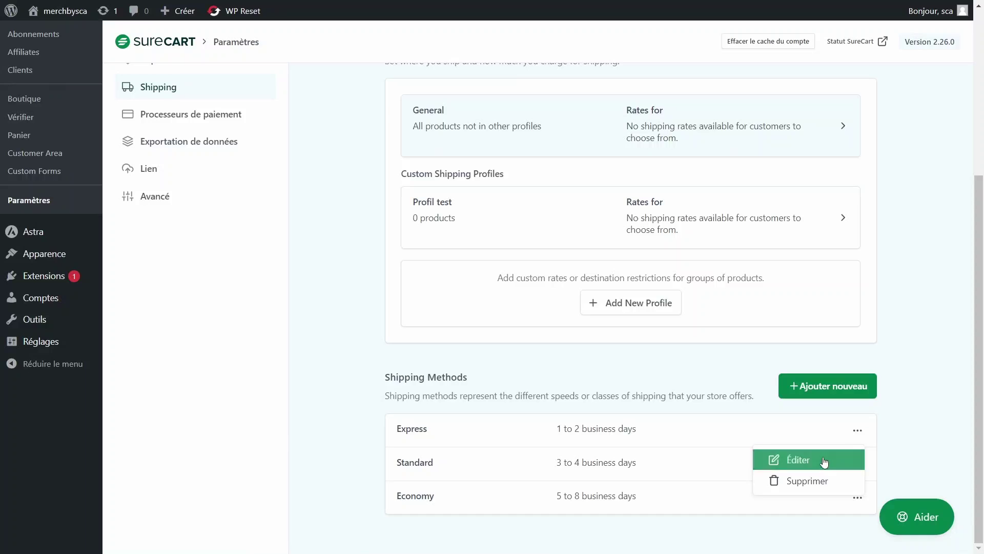
left_click(778, 460)
left_click(443, 297)
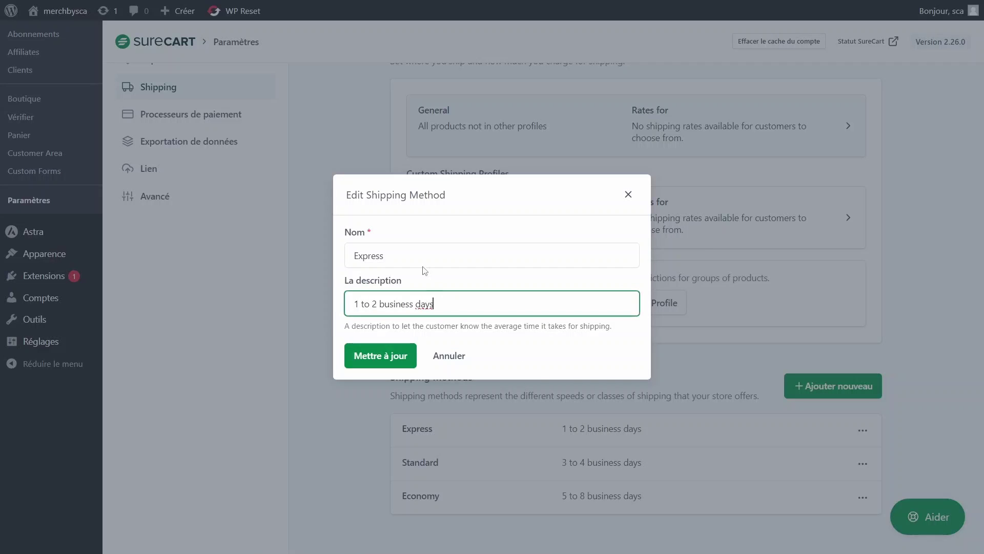
left_click(412, 250)
left_click_drag(354, 304, 455, 303)
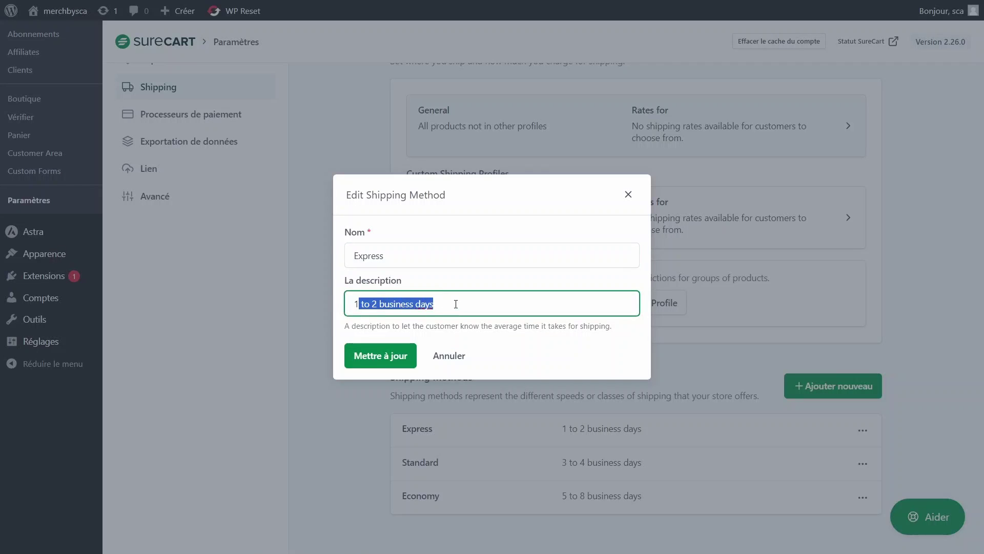
left_click(455, 303)
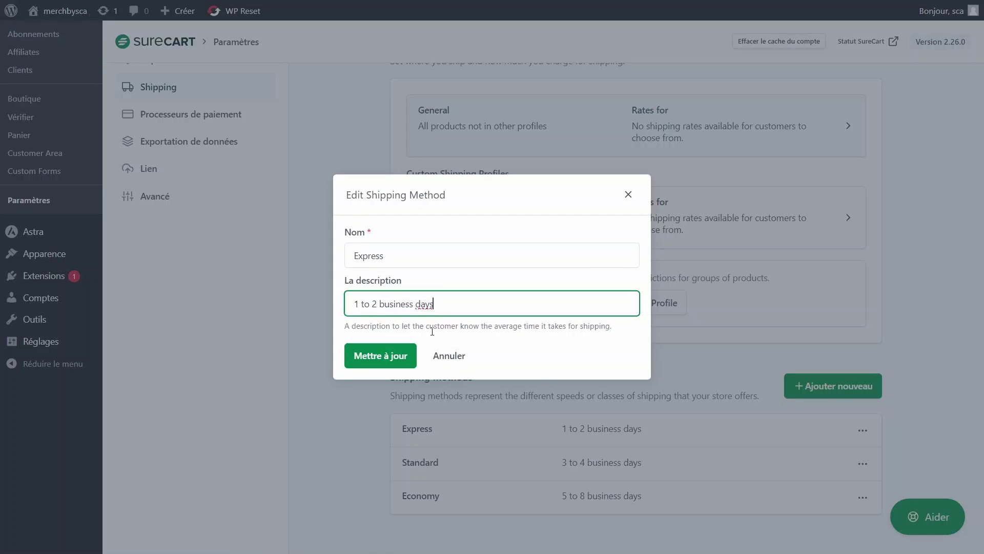
left_click(456, 354)
Open the Standard shipping method for editing, examine its description, and close it without changes.
left_click(864, 466)
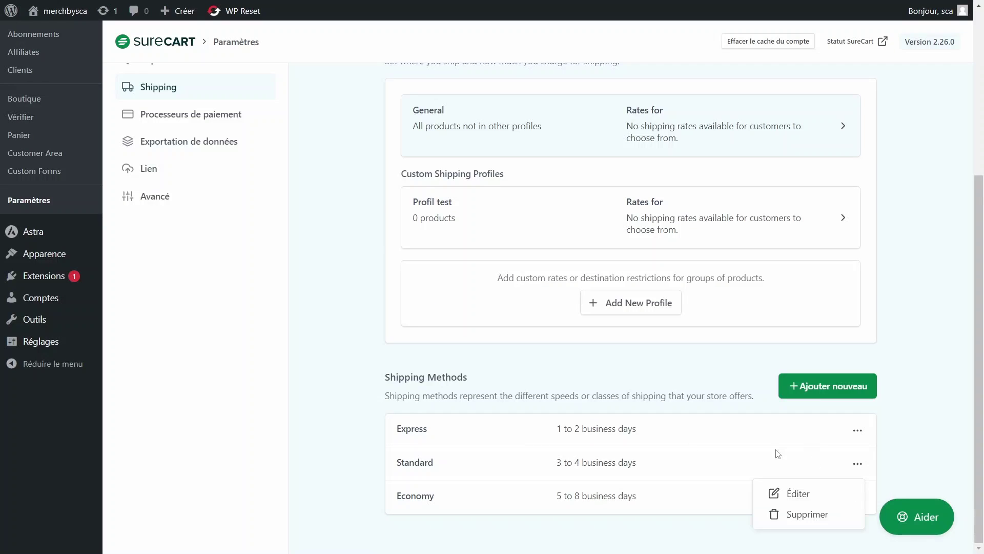
left_click(808, 492)
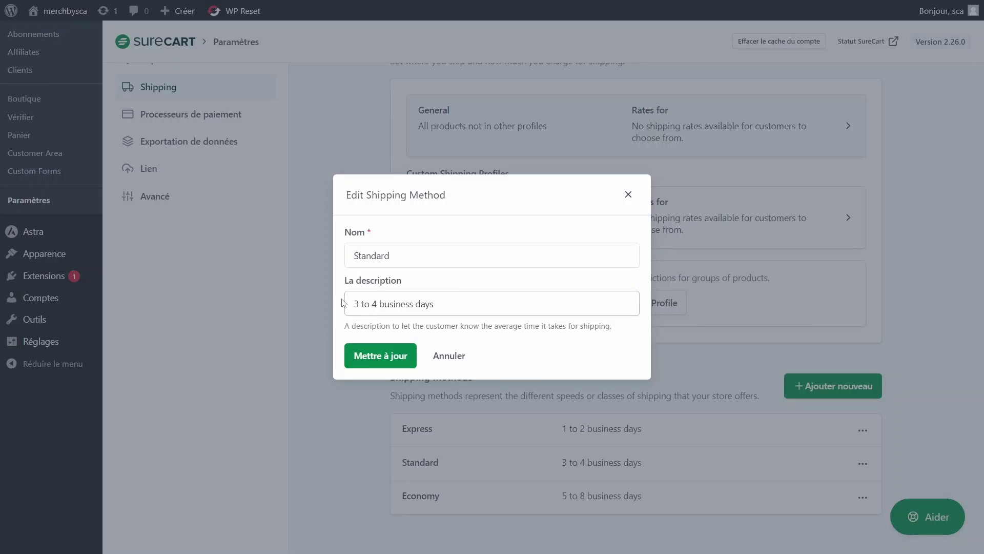
left_click_drag(343, 303, 442, 305)
left_click(466, 303)
left_click(628, 194)
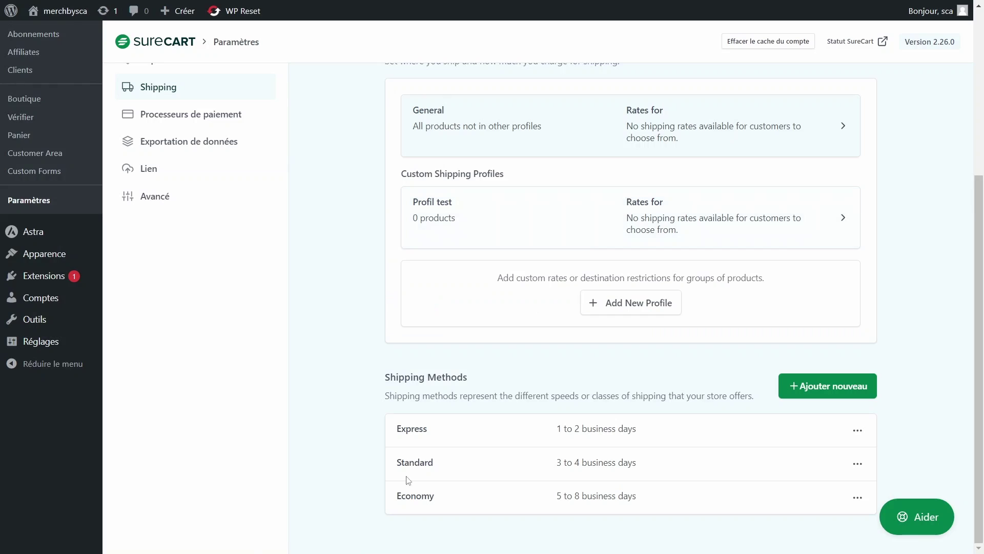
Review the available payment processors under Processeurs de paiement, and open the Lien connection settings.
scroll(634, 338, "up", 5)
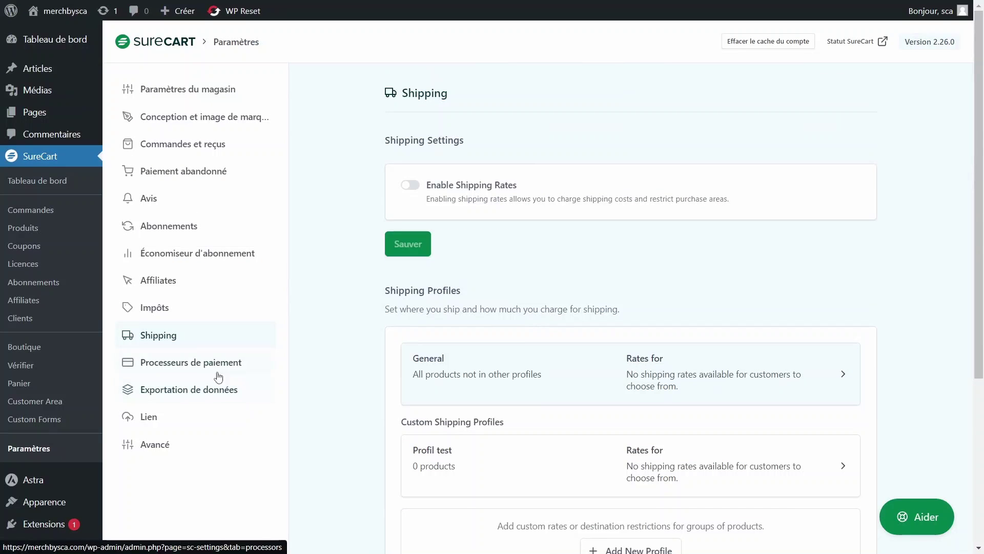
left_click(183, 364)
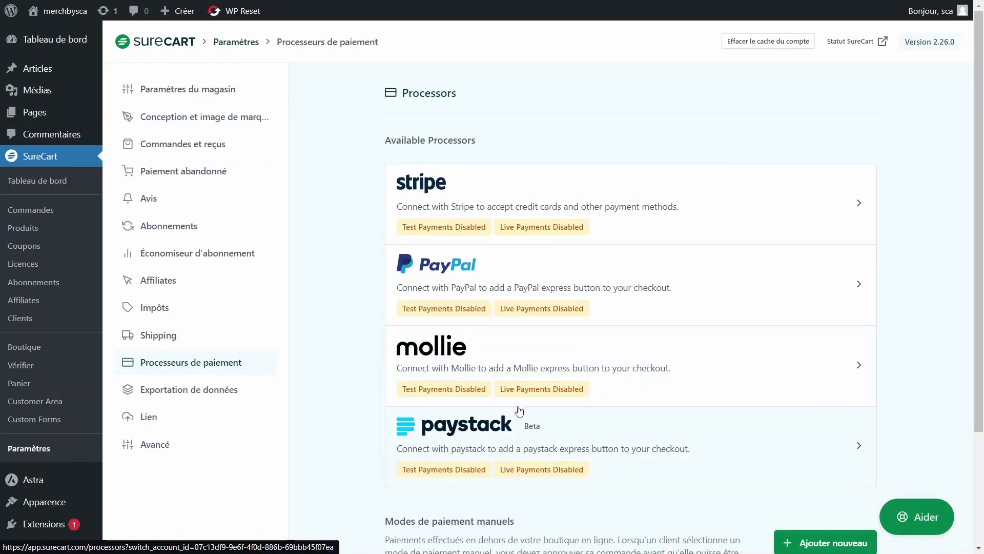
scroll(521, 411, "down", 2)
left_click(148, 299)
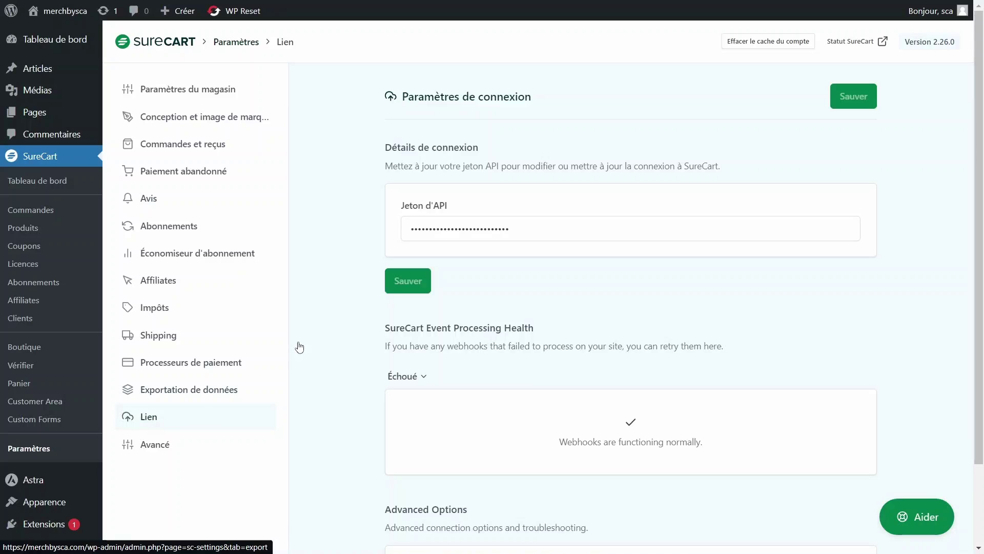
Examine the API token field in the connection settings, and open the Avancé settings.
left_click_drag(558, 232, 376, 231)
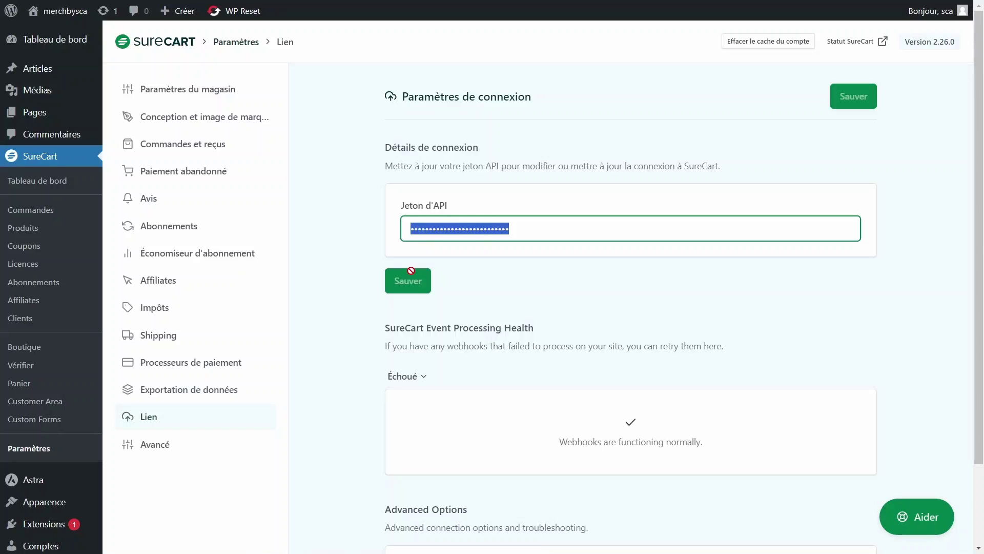
left_click(504, 235)
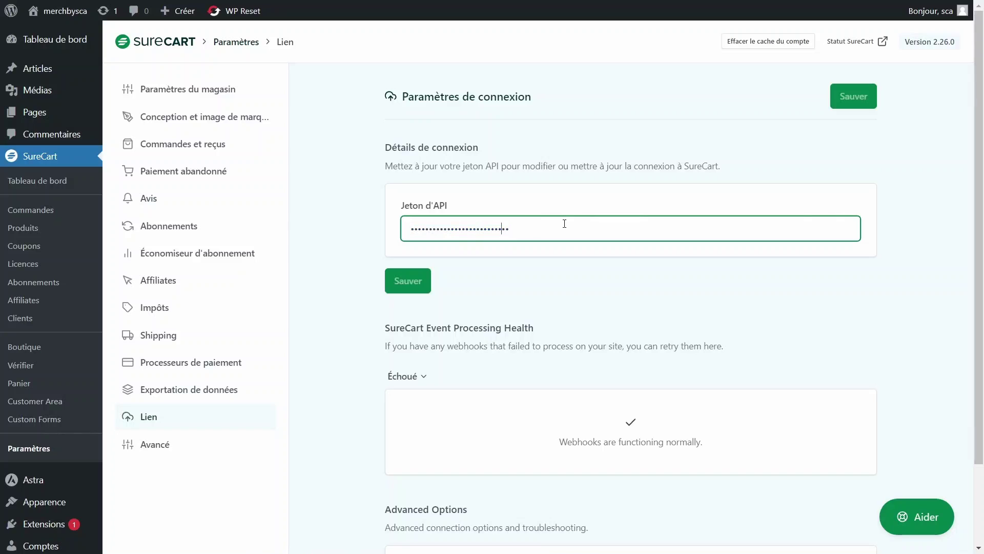
left_click(170, 445)
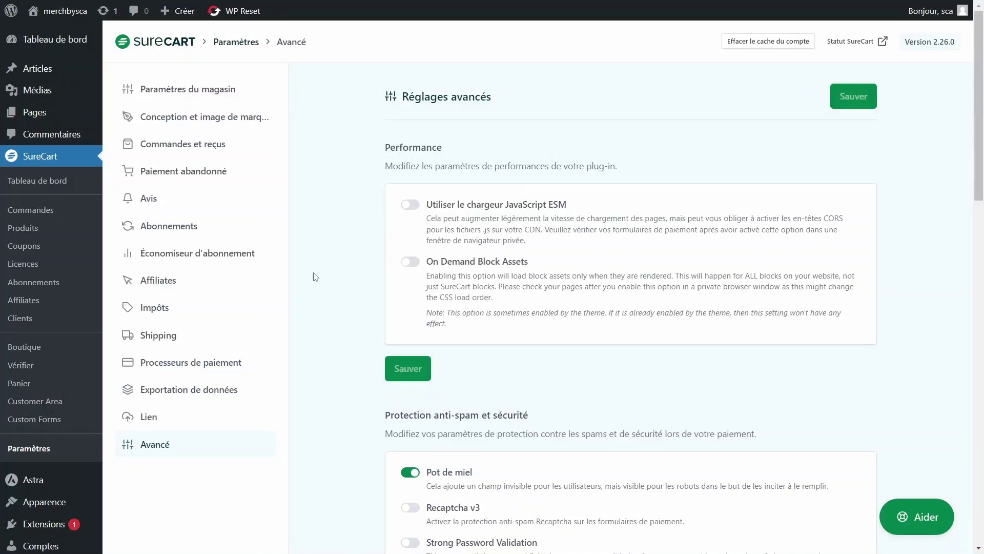
Look through the advanced settings, from performance and anti-spam protection down to legacy features and synchronisation.
scroll(418, 334, "down", 12)
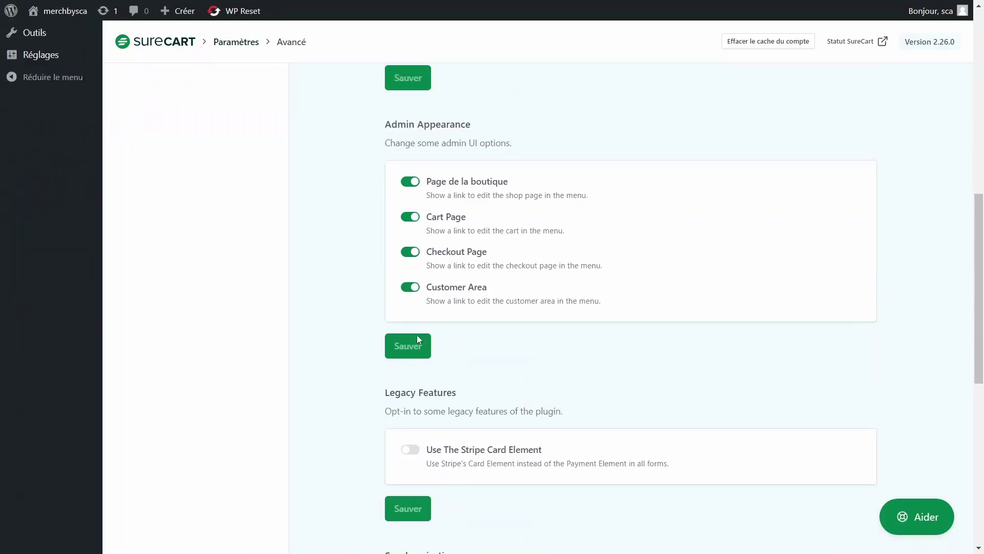
scroll(420, 331, "down", 2)
scroll(418, 330, "up", 5)
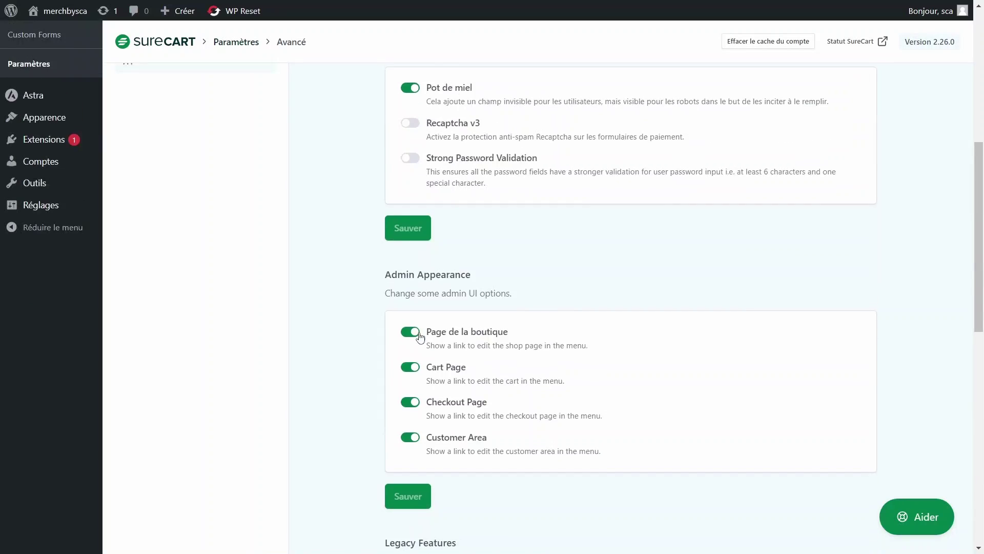
scroll(417, 334, "down", 4)
scroll(418, 336, "down", 8)
scroll(563, 292, "up", 11)
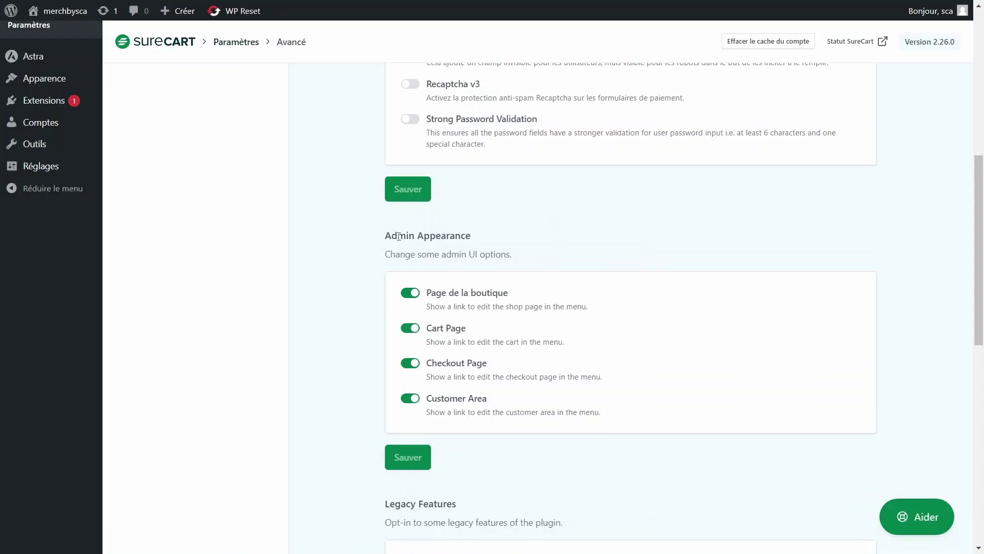
Examine the Admin Appearance page-link options and the neighbouring security, legacy and synchronisation sections of the advanced settings.
left_click_drag(392, 237, 474, 238)
left_click(493, 237)
left_click(419, 293)
scroll(445, 403, "down", 5)
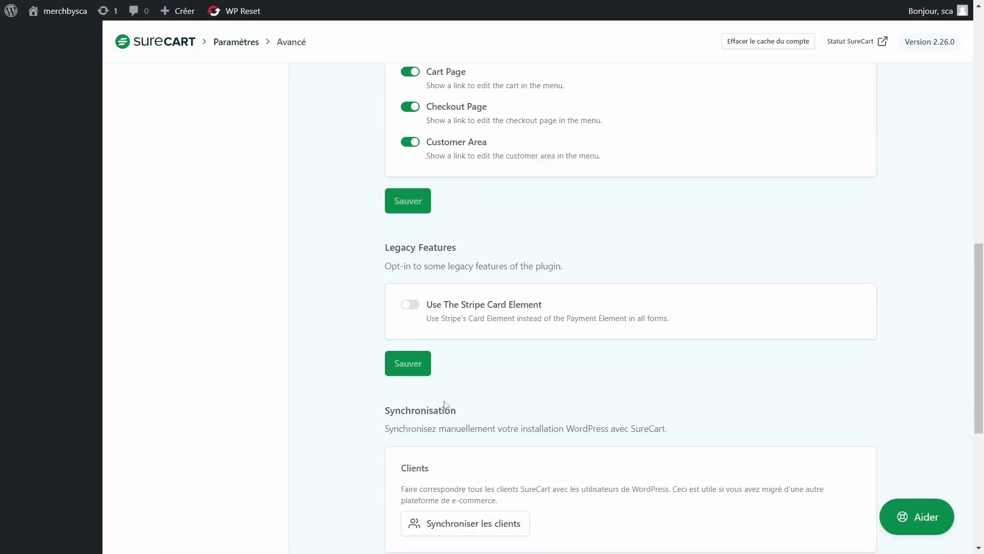
scroll(446, 404, "up", 5)
scroll(446, 402, "down", 2)
scroll(446, 401, "up", 4)
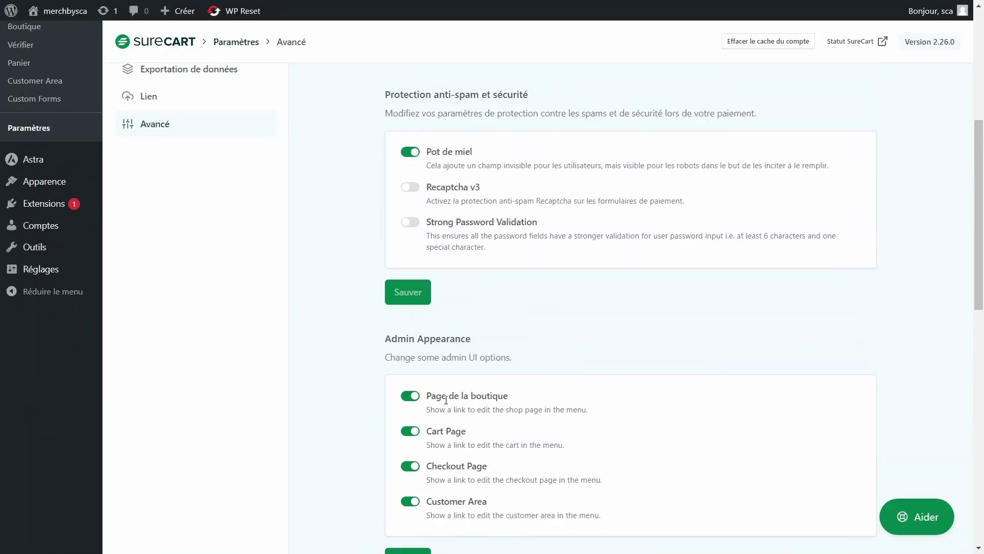
scroll(446, 400, "down", 3)
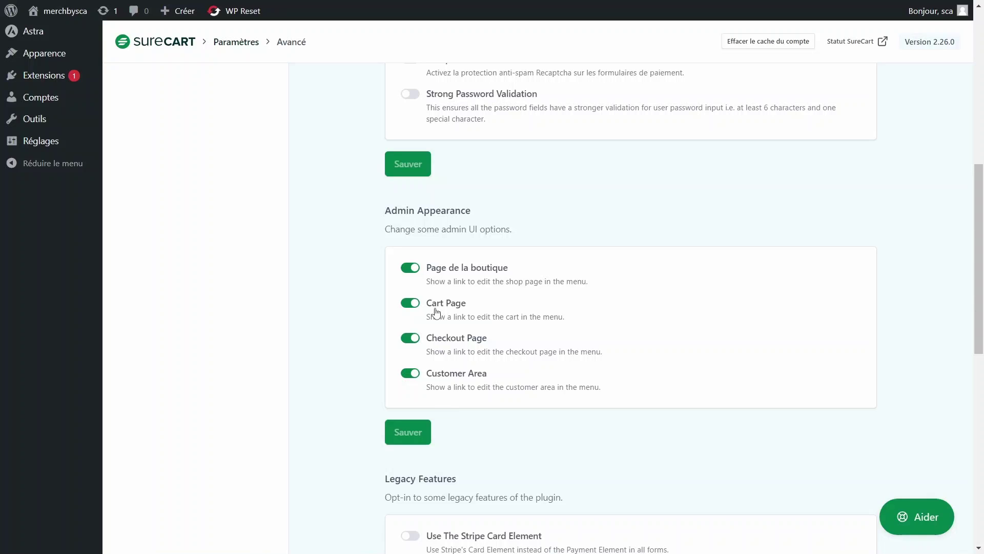
scroll(416, 367, "down", 3)
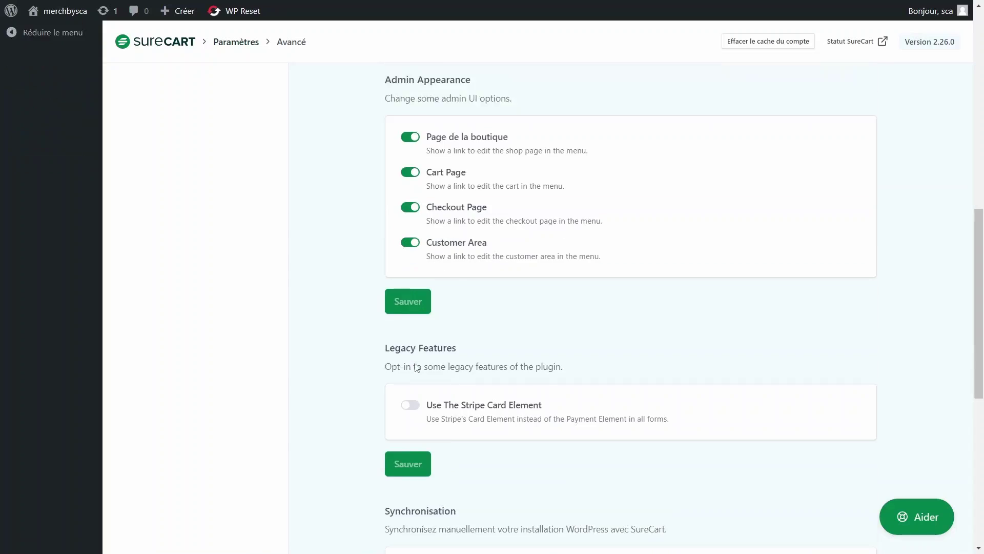
scroll(417, 367, "up", 15)
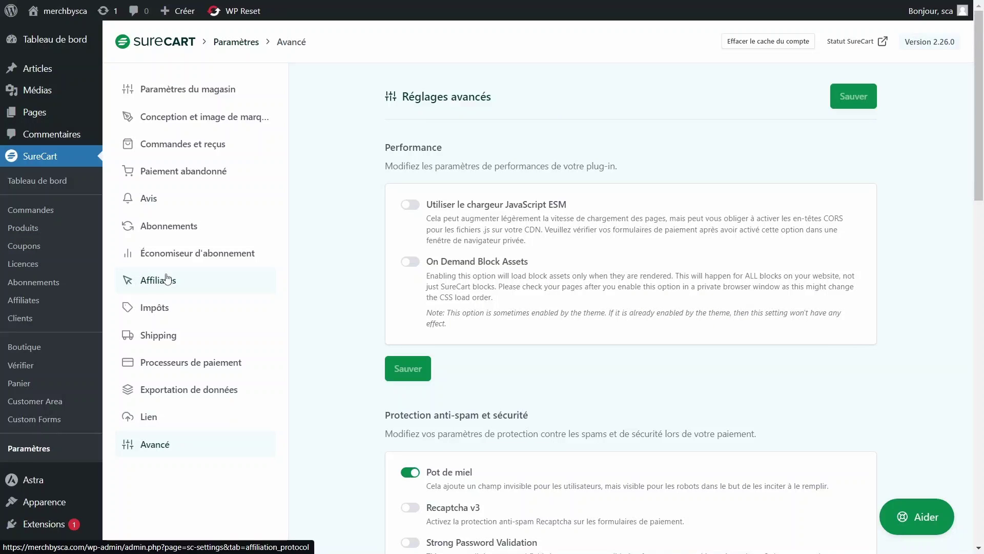
Create a new SureCart product named Chemiser.
left_click(23, 228)
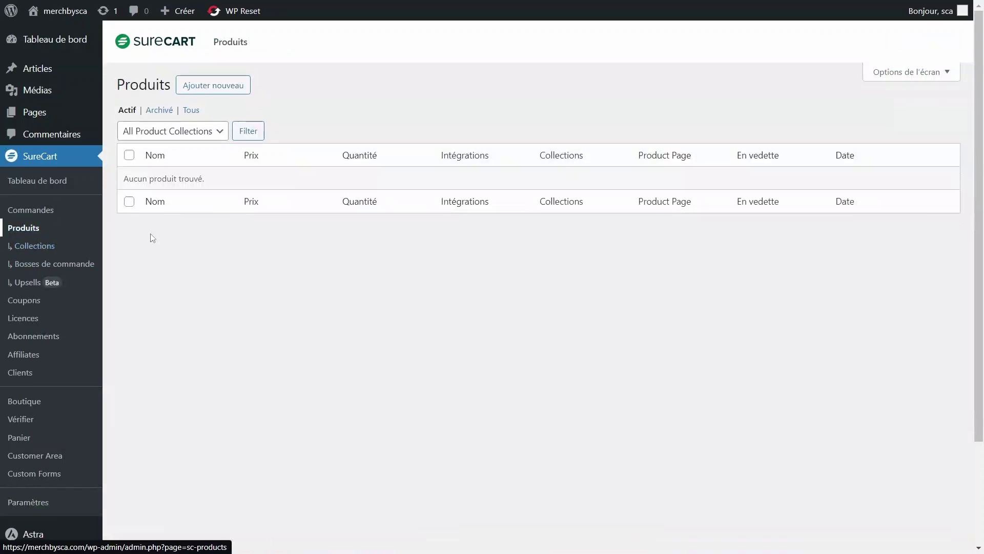
left_click(213, 85)
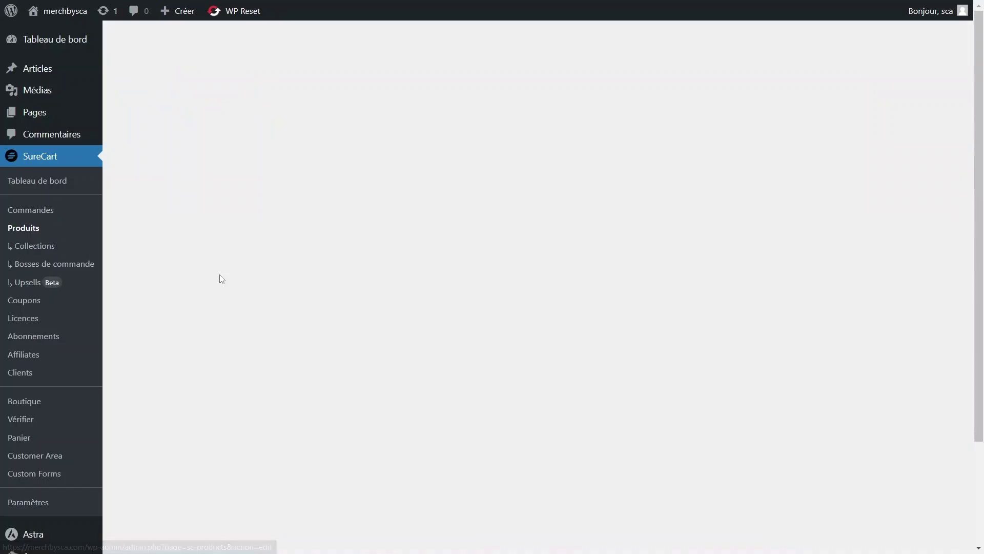
left_click(357, 295)
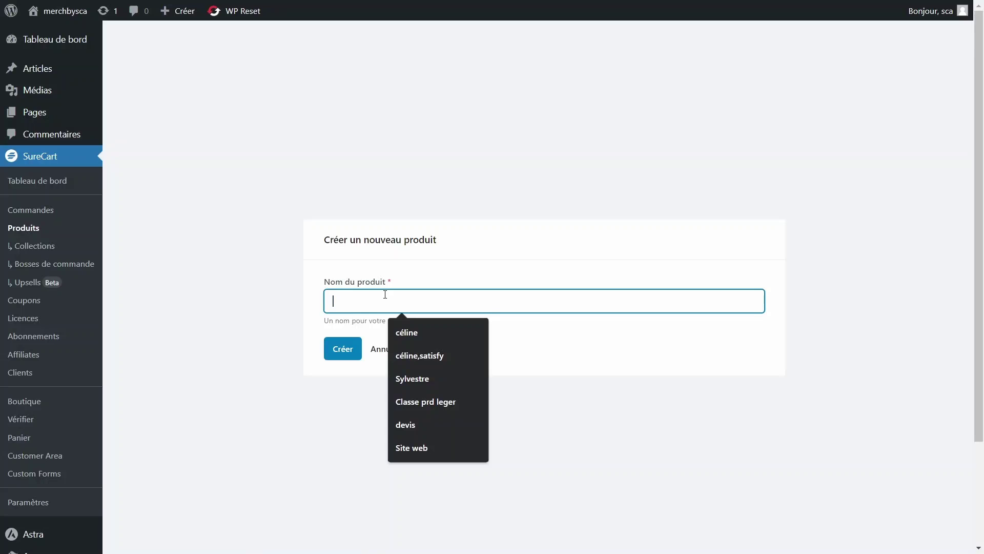
key("F11")
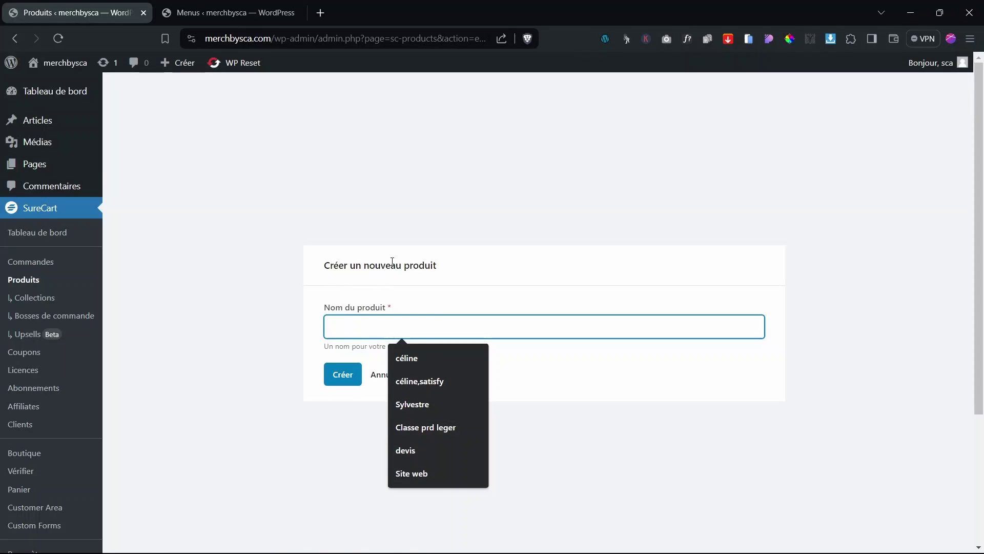
type("Chem")
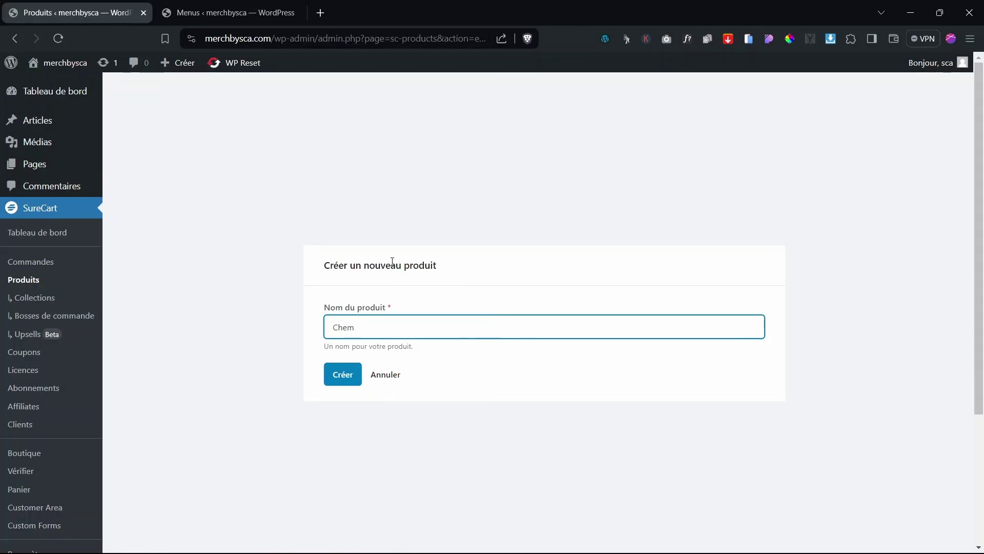
type("isier")
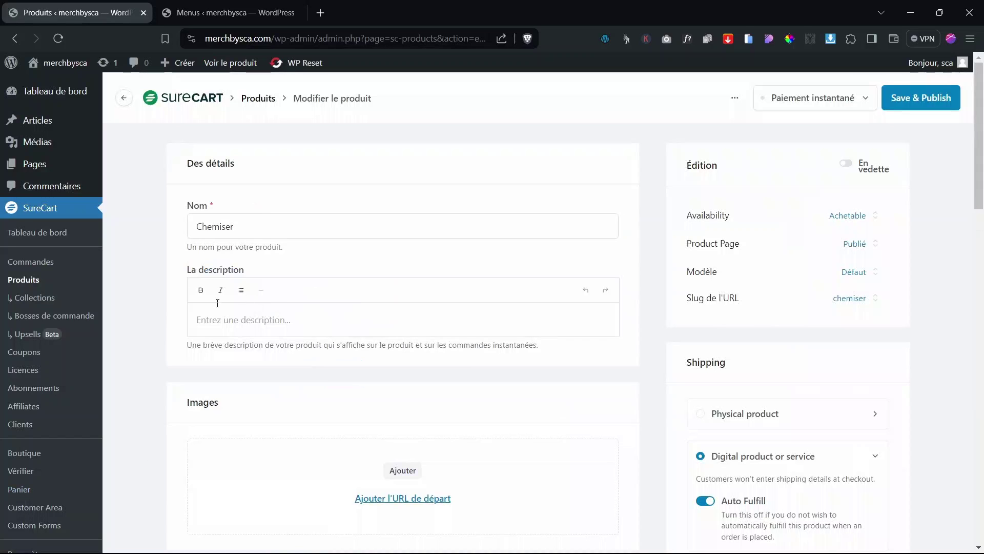
Fill the Chemiser product's description with a paragraph of Lorem ipsum placeholder text.
left_click(228, 313)
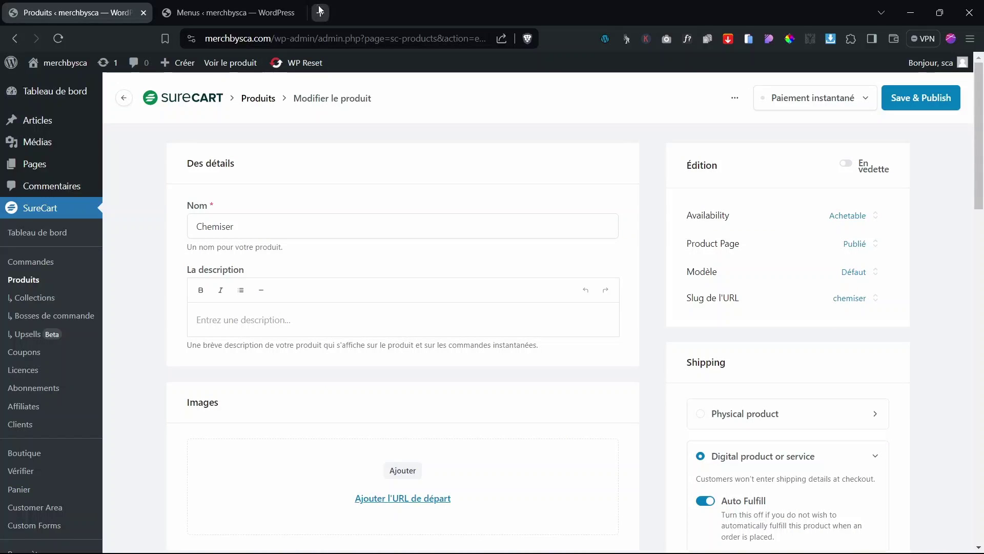
left_click(321, 13)
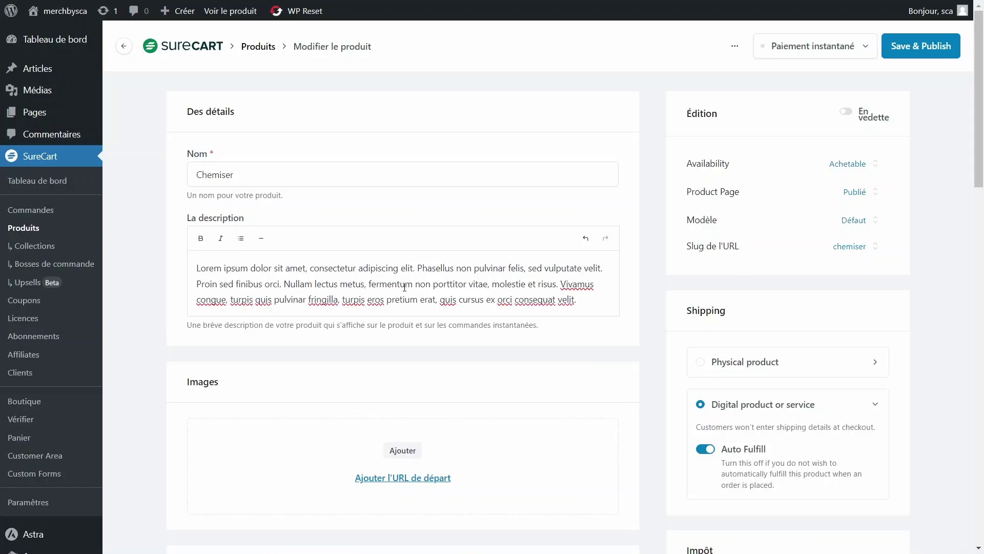
Upload the images 4.jpg and 3.jpg to the SureCart media library from the product's Images section.
scroll(391, 284, "down", 5)
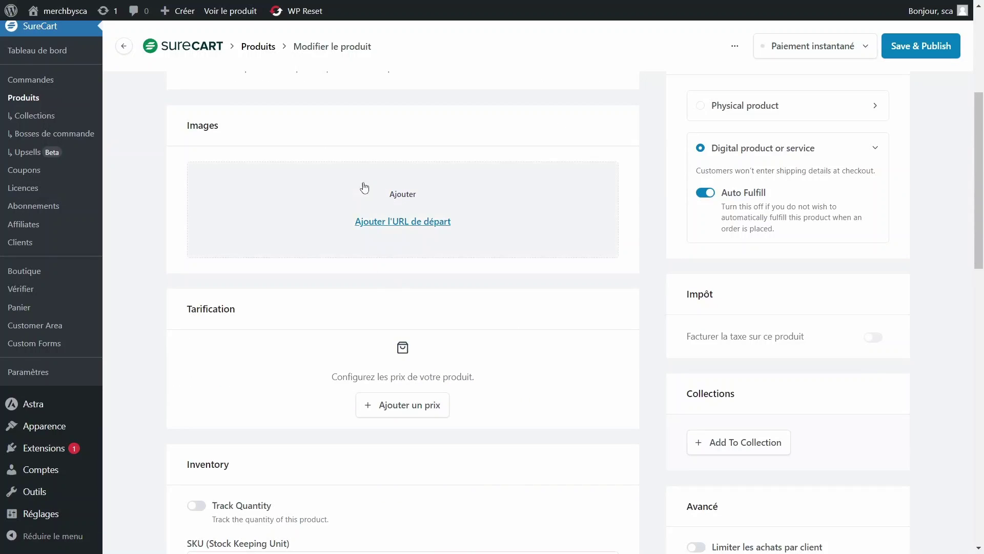
left_click(402, 195)
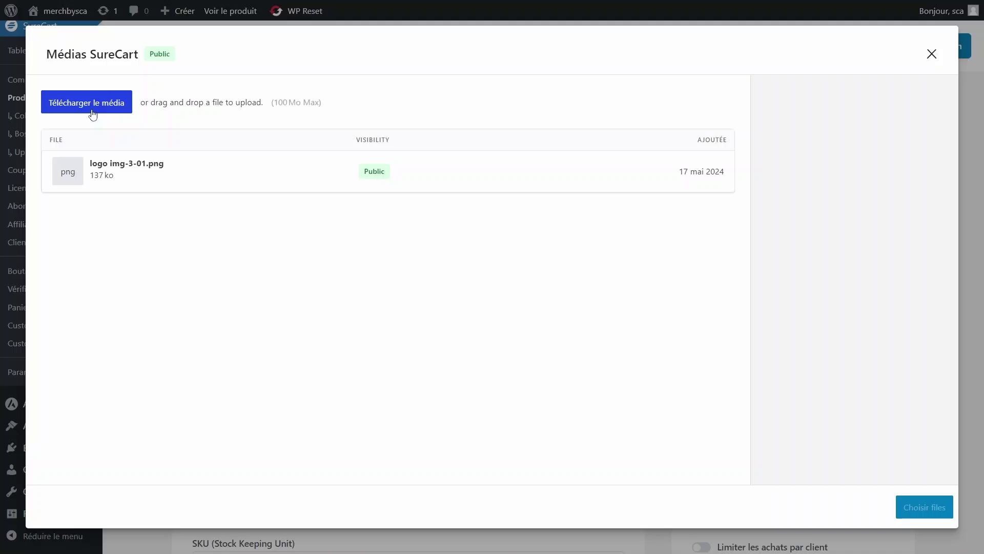
left_click(93, 111)
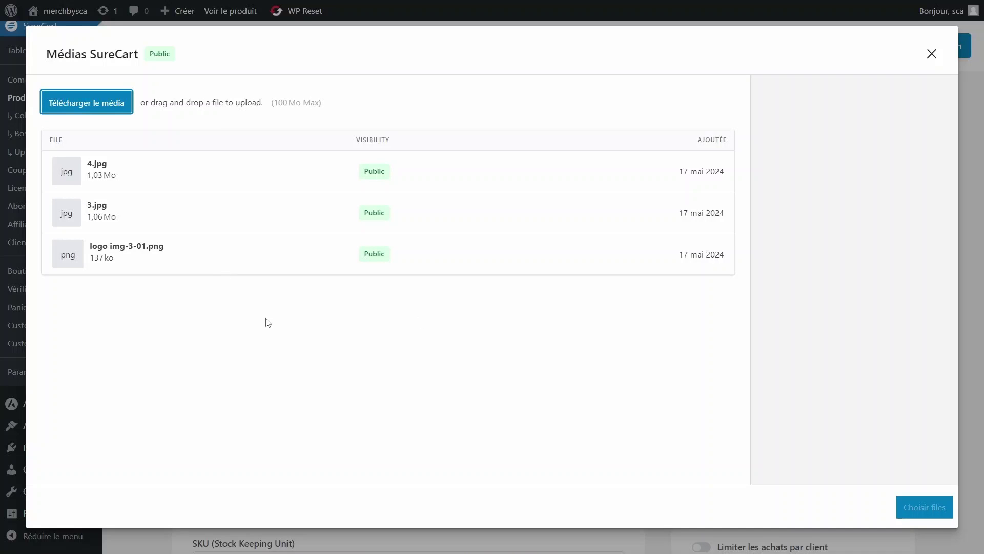
Select 4.jpg and 3.jpg in the media library and add both as images of the Chemiser product.
left_click(297, 239)
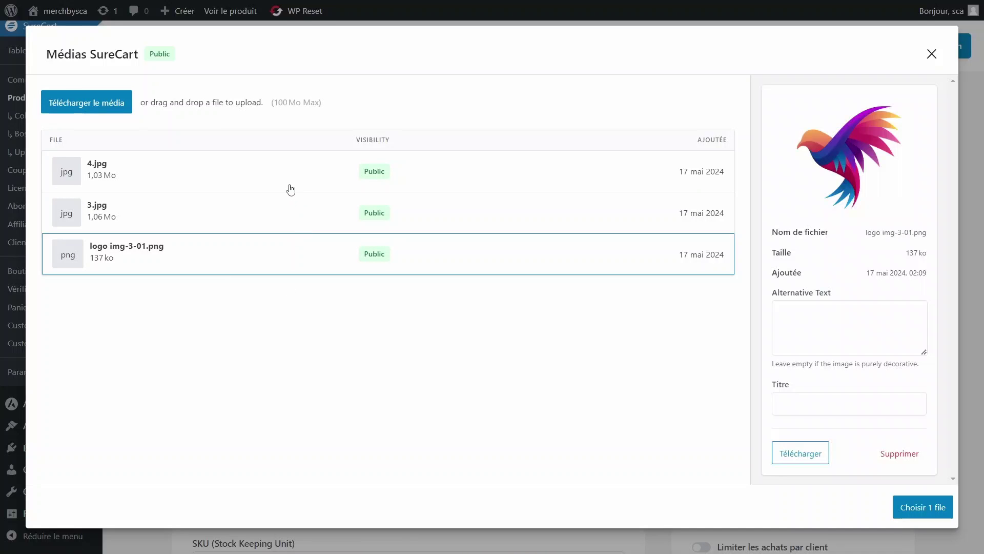
left_click(288, 189)
left_click(248, 256)
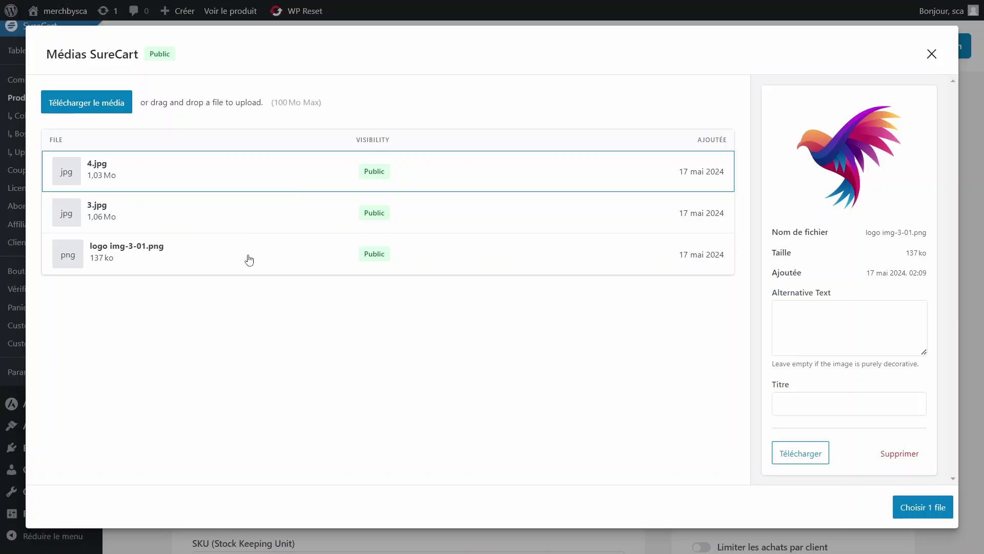
left_click(237, 214)
left_click(224, 188)
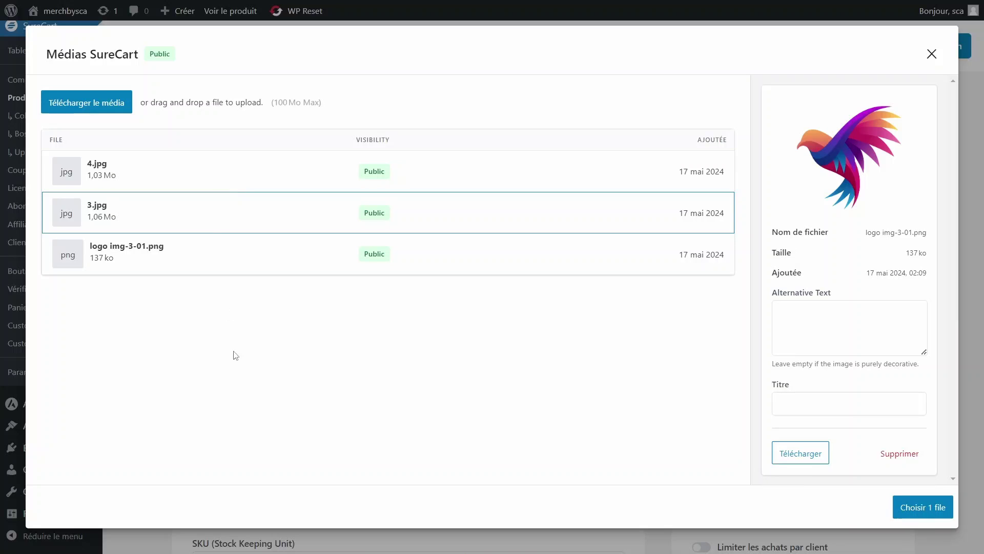
left_click(152, 170)
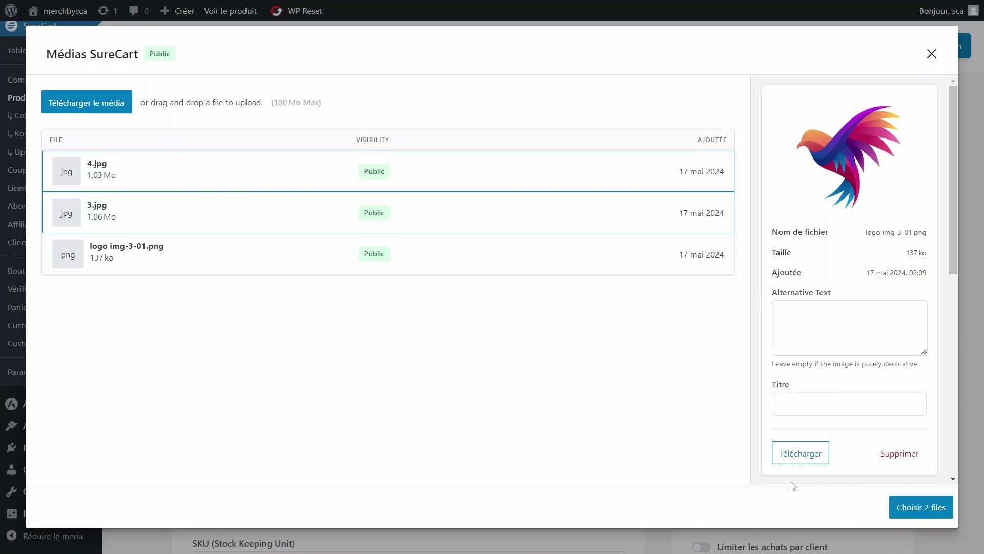
left_click(906, 506)
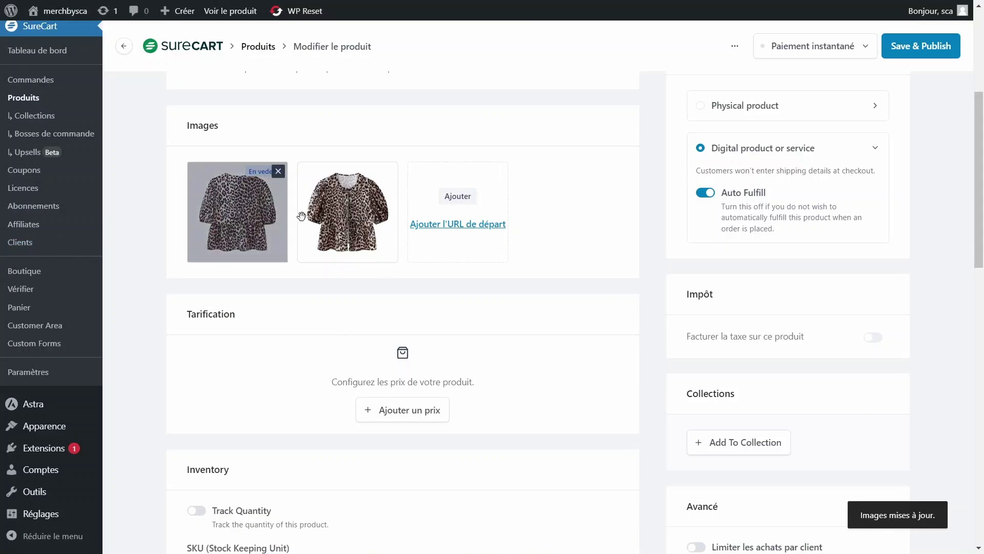
Reorder the product images so the front view of the blouse comes first as the featured image.
left_click_drag(360, 195, 234, 206)
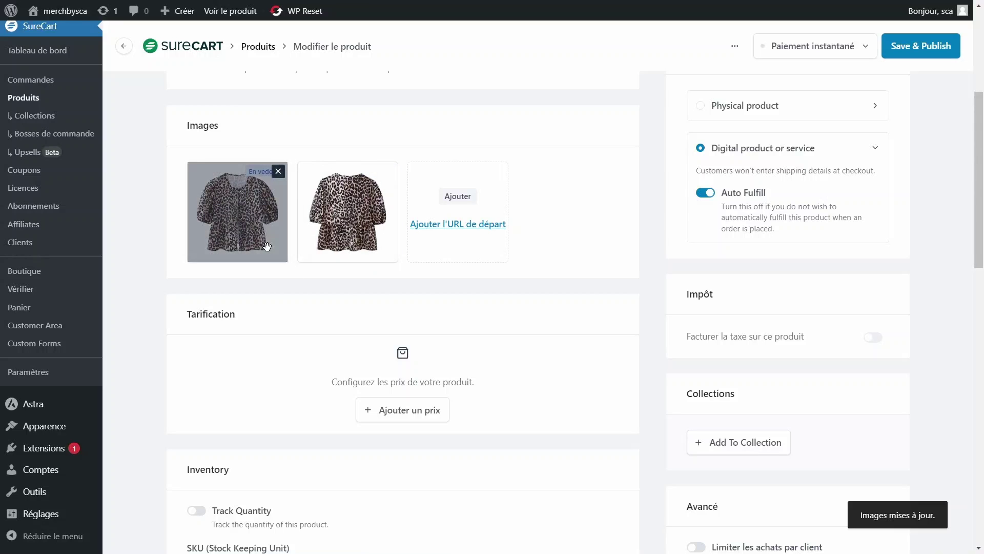
left_click_drag(302, 219, 237, 215)
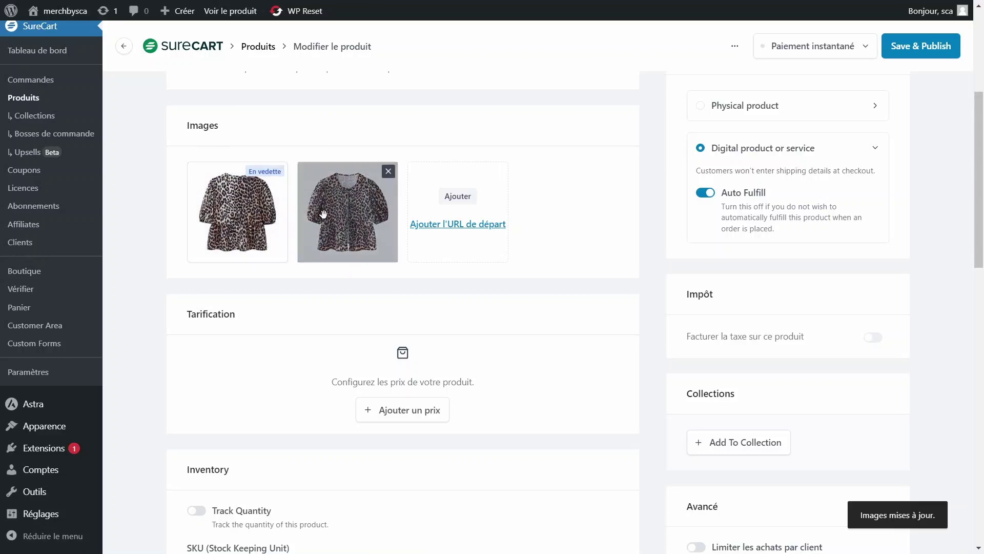
left_click_drag(322, 213, 193, 211)
left_click_drag(323, 216, 216, 220)
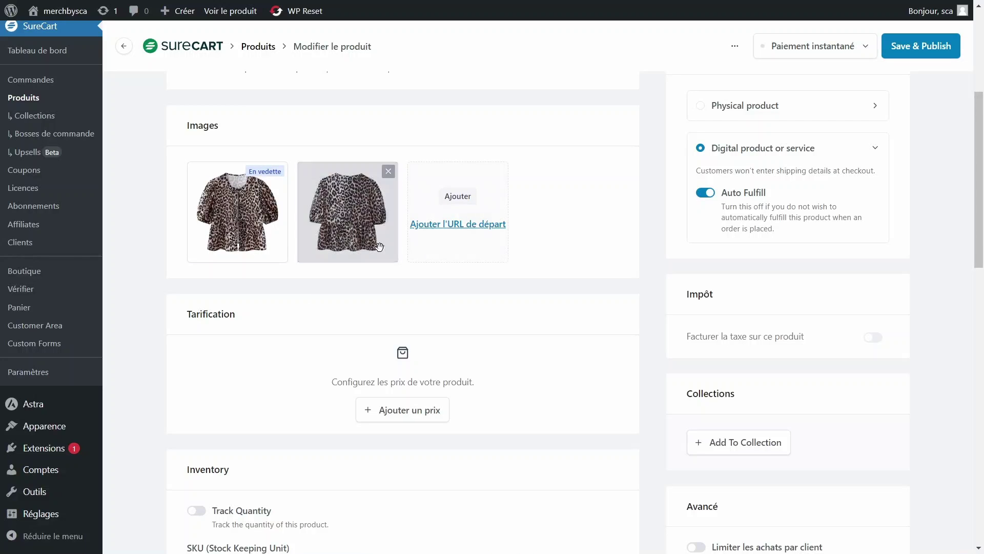
Set the Chemiser product's shipping type to Physical product with a shipping weight of 100 g.
scroll(396, 217, "up", 4)
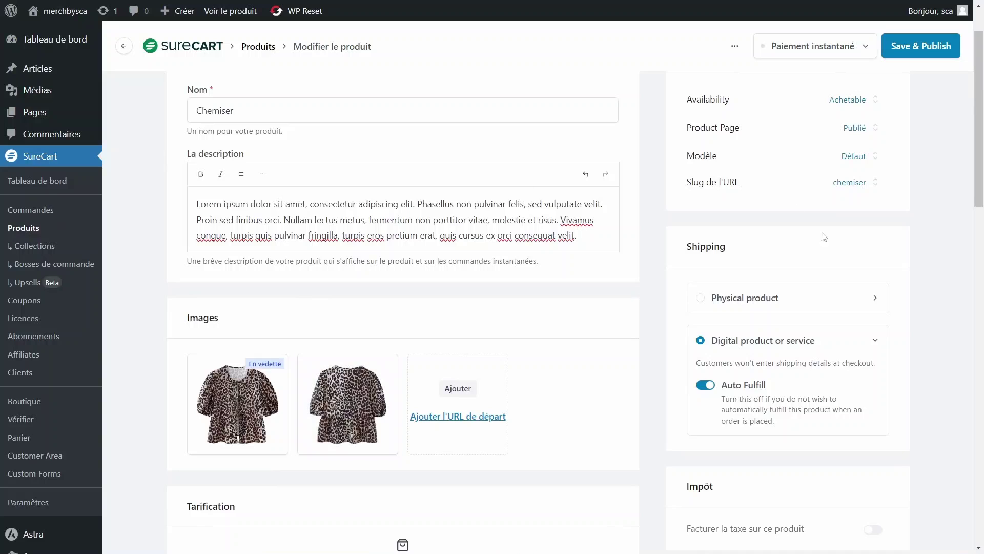
left_click(701, 301)
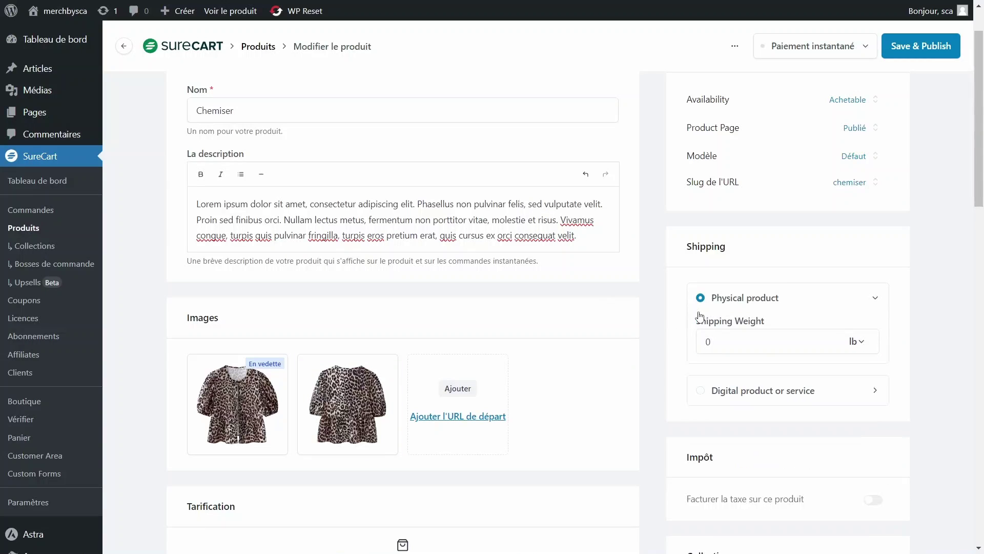
left_click(709, 343)
left_click_drag(796, 321, 701, 321)
left_click(808, 319)
left_click(863, 339)
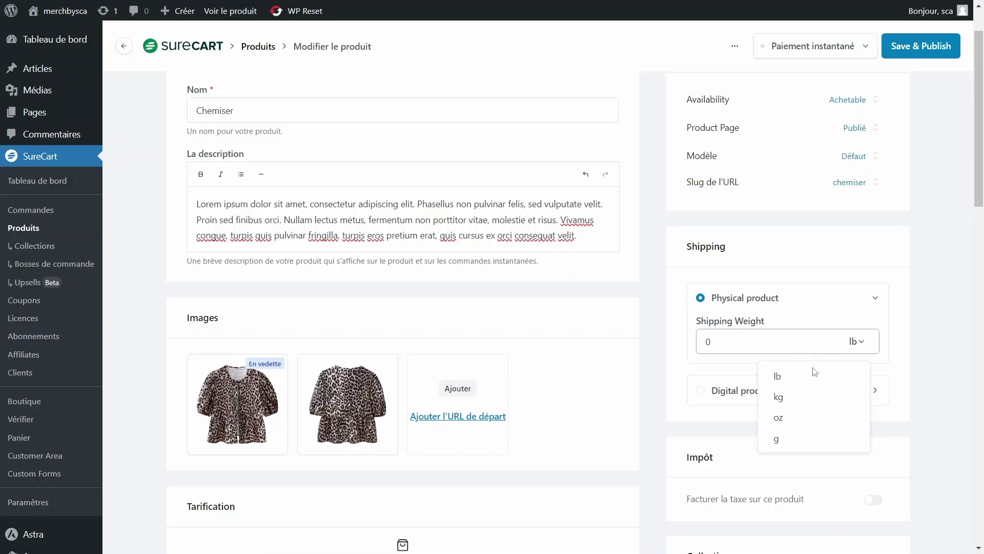
left_click(791, 437)
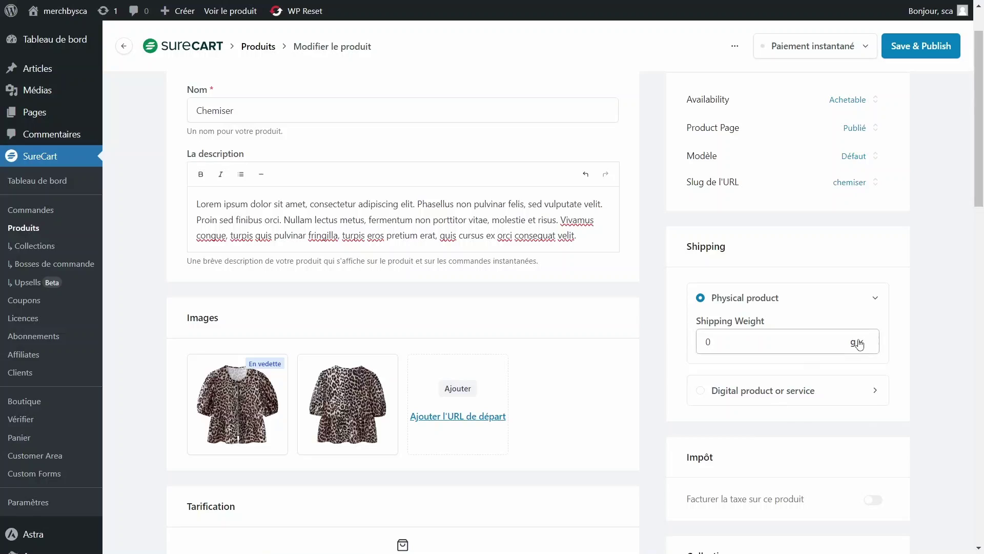
left_click_drag(731, 341, 670, 351)
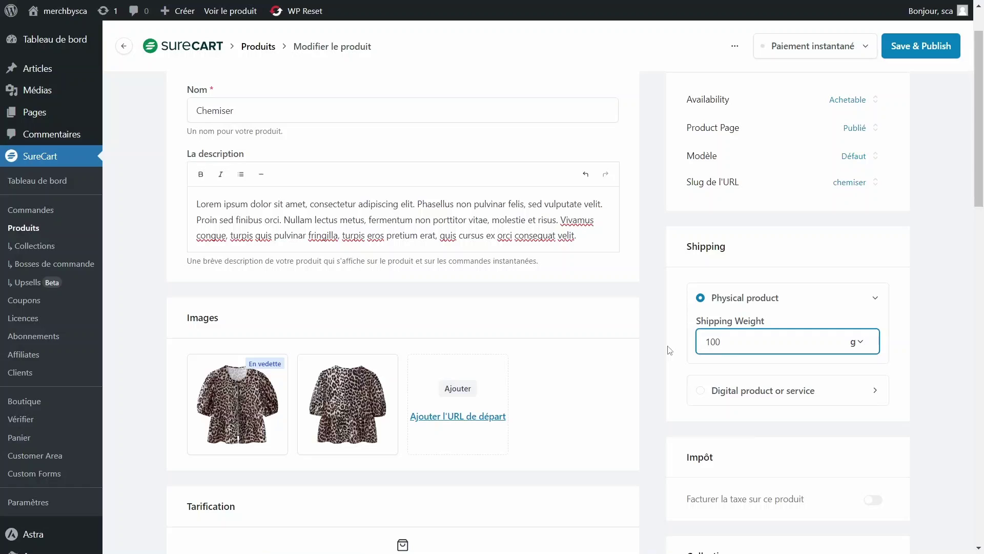
Add a one-time (Une fois) price named Prix to the Chemiser product at €29.99, with a compare-at price of €34.99.
left_click(651, 357)
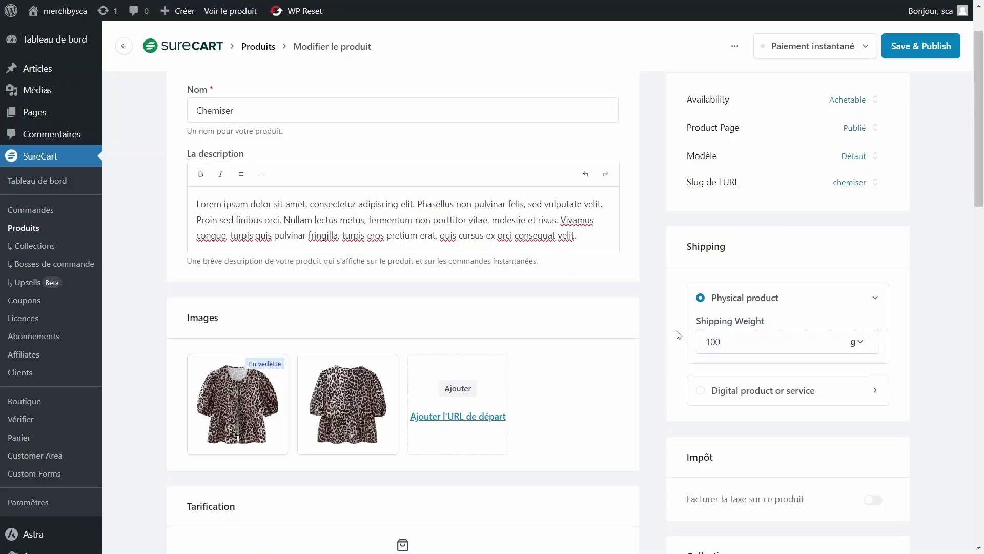
scroll(632, 330, "down", 5)
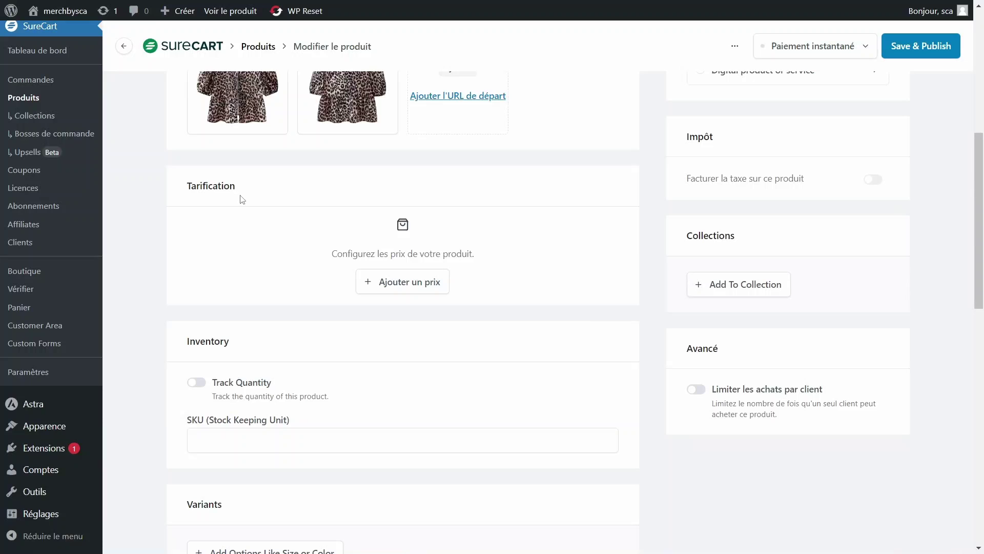
left_click(413, 281)
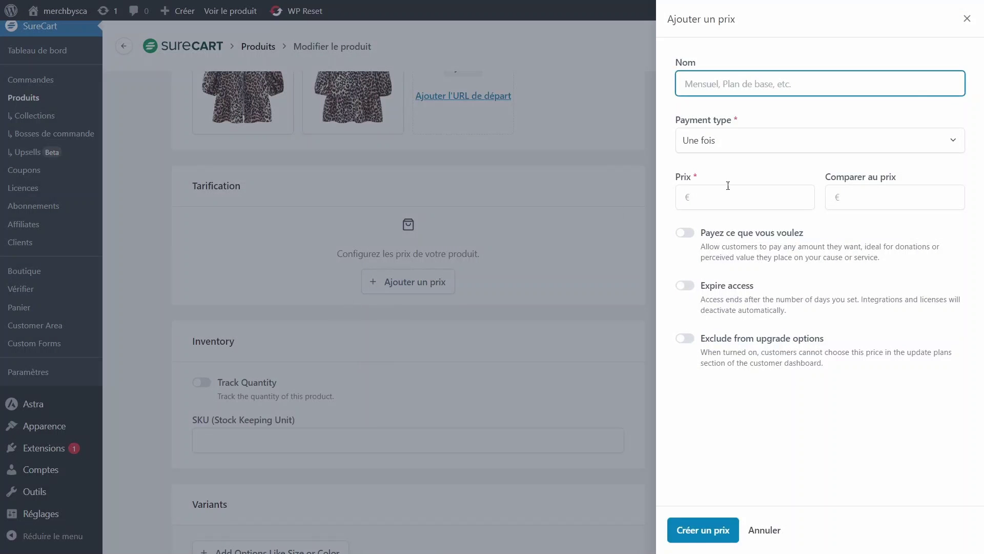
left_click(726, 141)
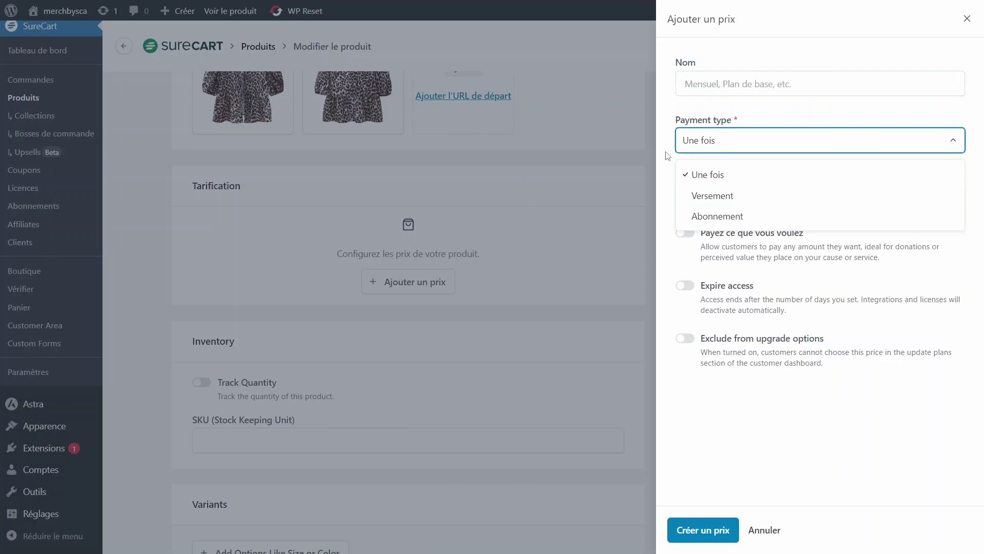
left_click(719, 143)
left_click(720, 85)
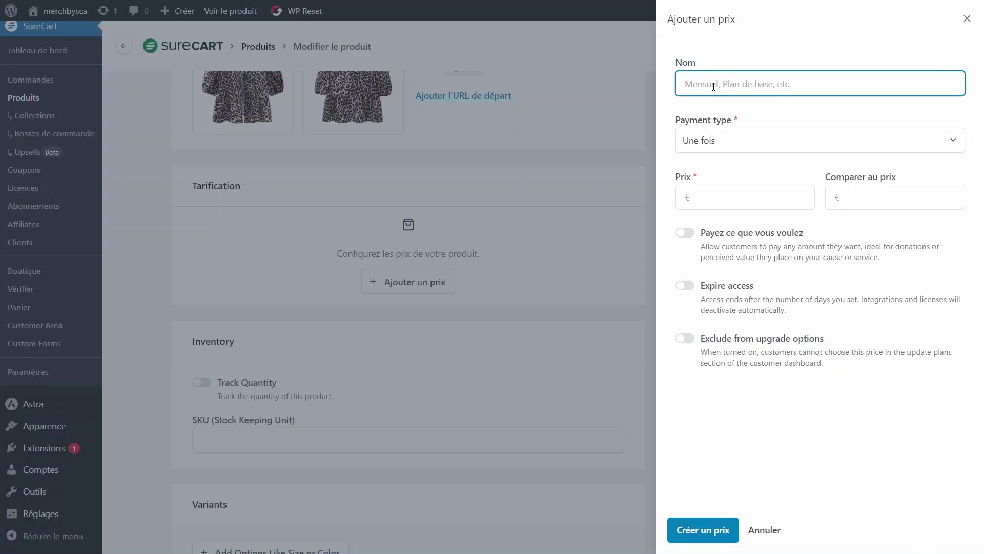
type("Prix")
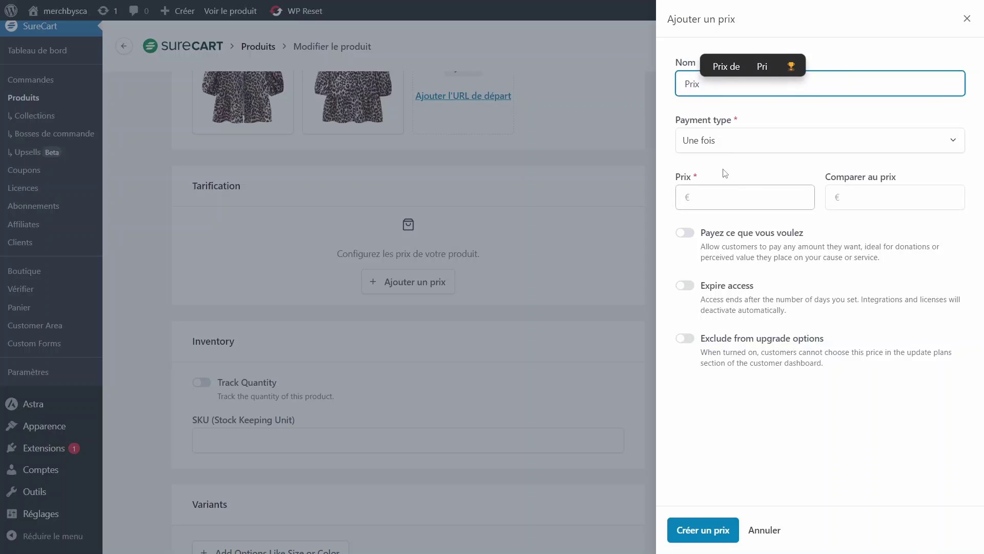
left_click(722, 198)
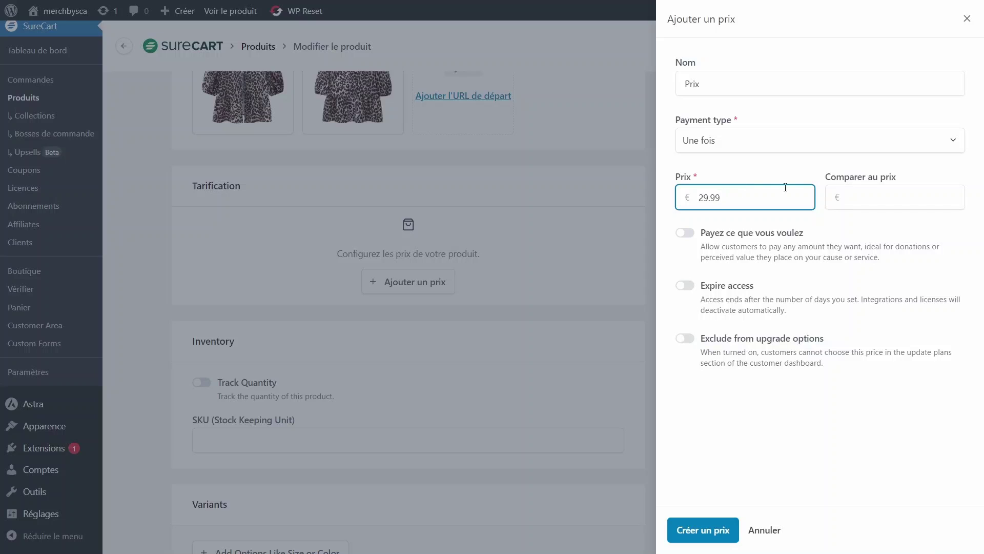
left_click(866, 188)
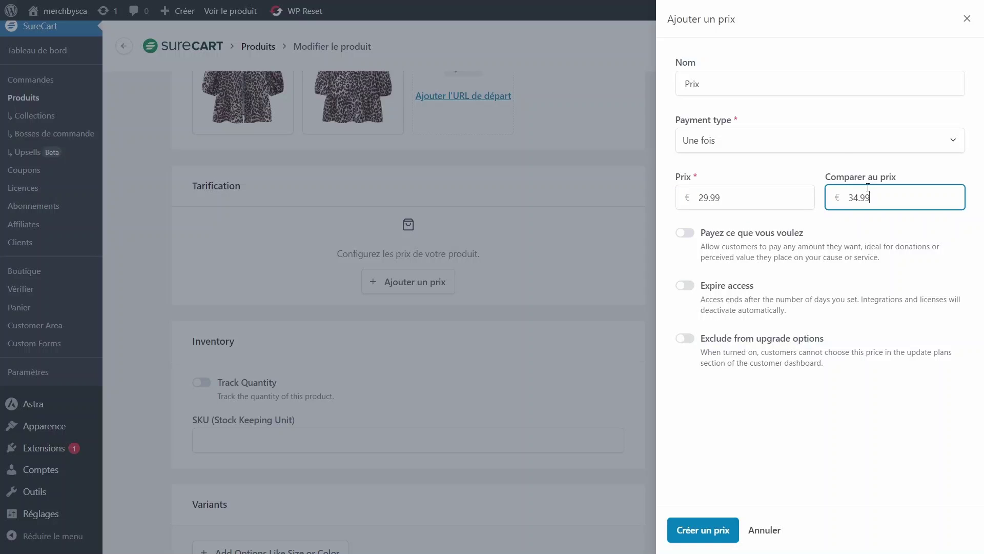
left_click(764, 435)
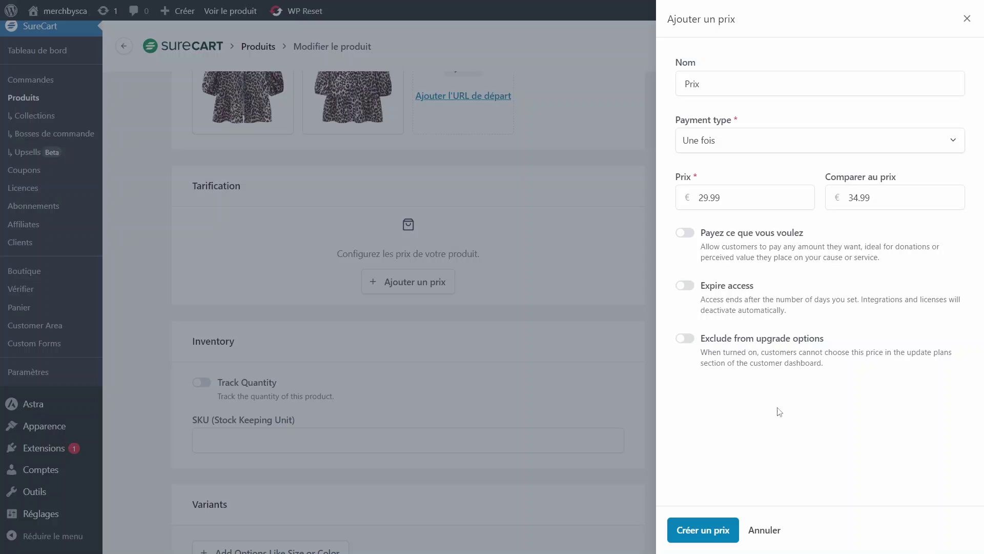
left_click(701, 530)
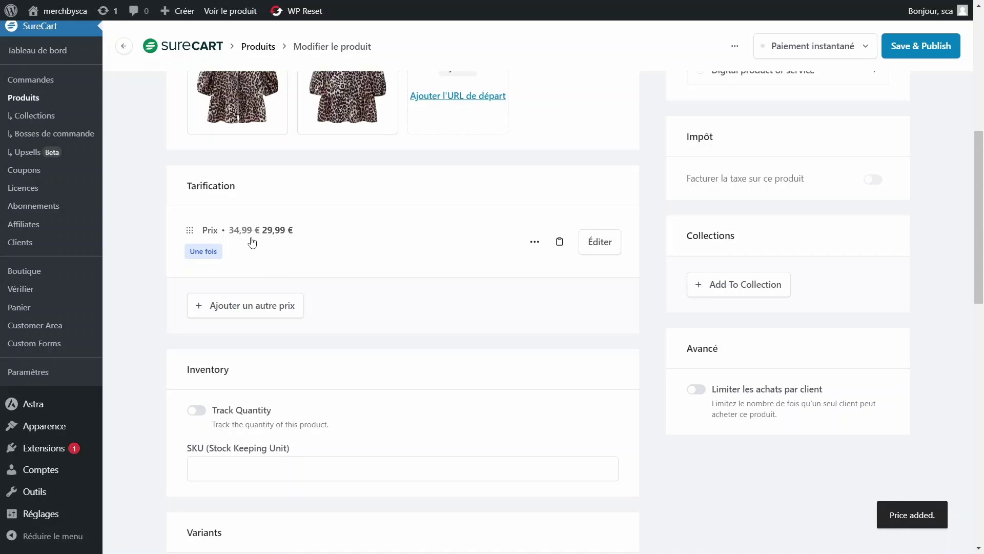
Turn on quantity tracking for the Chemiser product with an available stock of 48 and the SKU chm, leaving out-of-stock selling off.
scroll(341, 274, "down", 3)
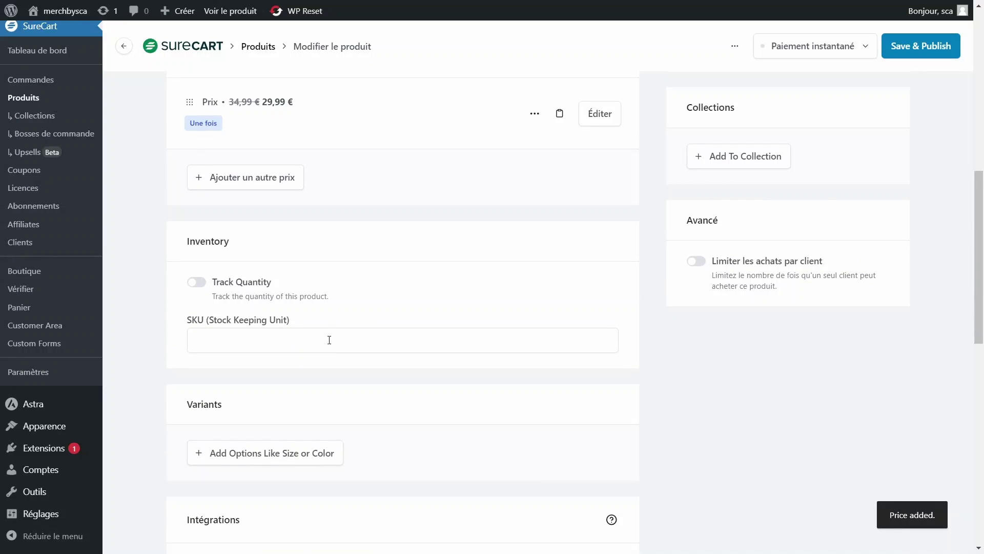
left_click(197, 282)
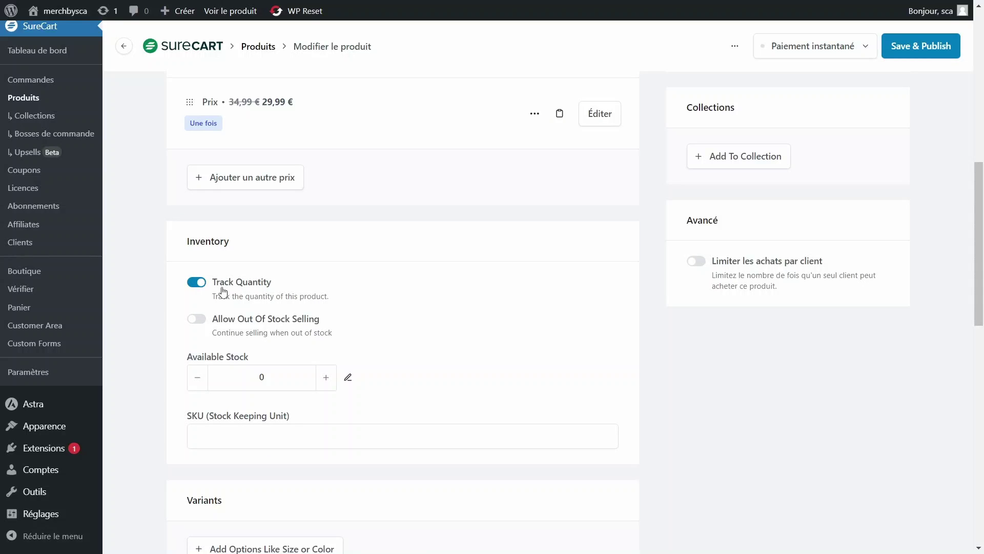
left_click(198, 384)
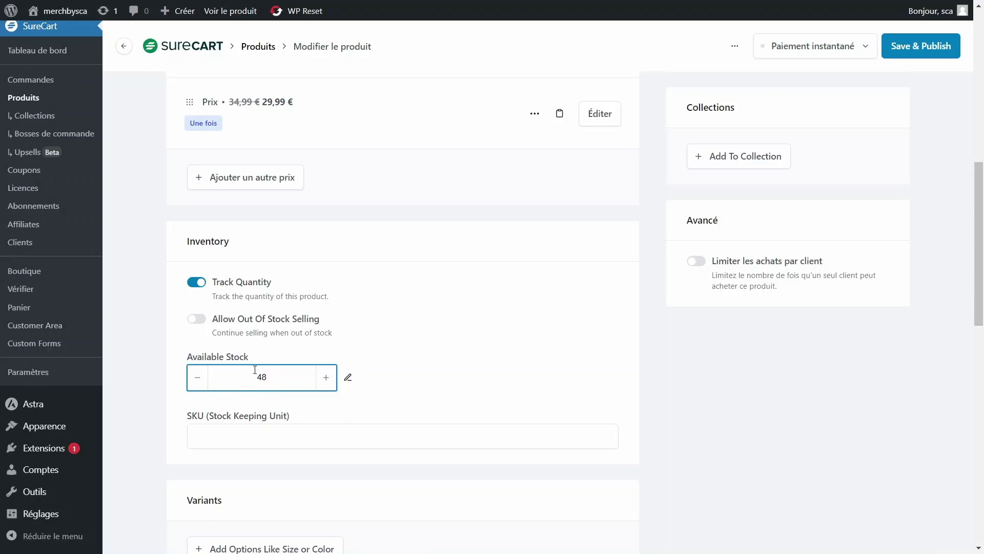
left_click(506, 368)
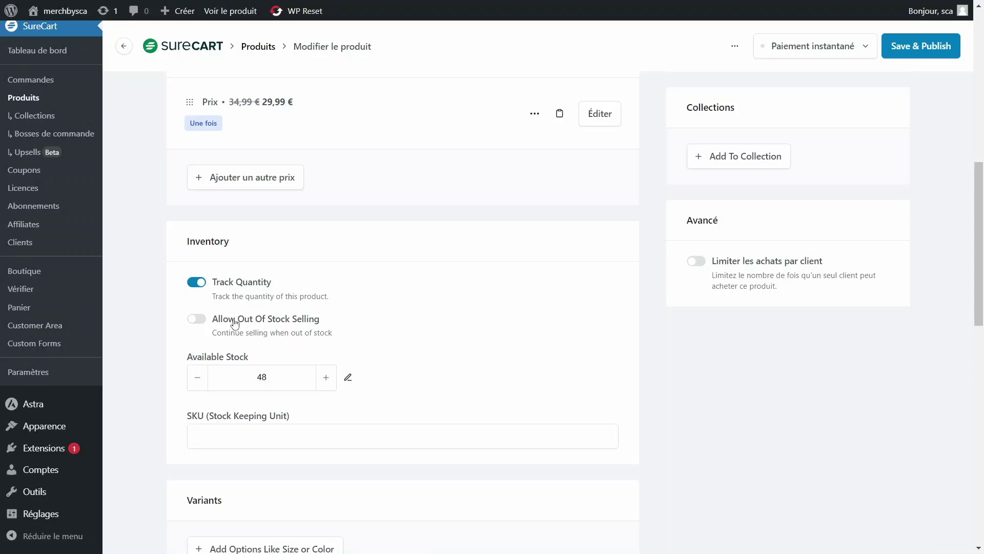
left_click(197, 319)
left_click(195, 320)
Create a new collection named Chemise from the product's Collections section and assign the product to it.
scroll(241, 328, "up", 4)
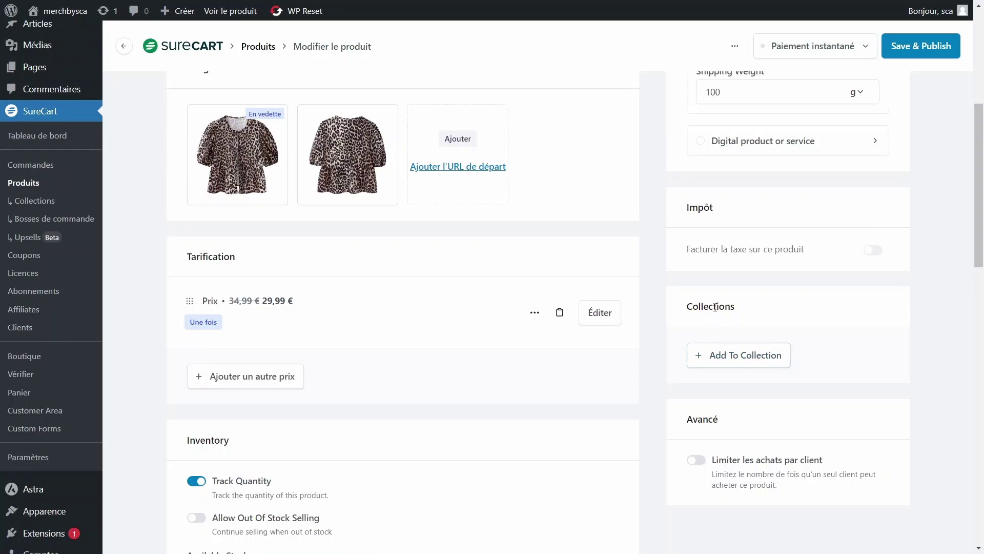
left_click_drag(764, 306, 674, 306)
left_click(649, 322)
left_click_drag(744, 307, 675, 321)
left_click(672, 322)
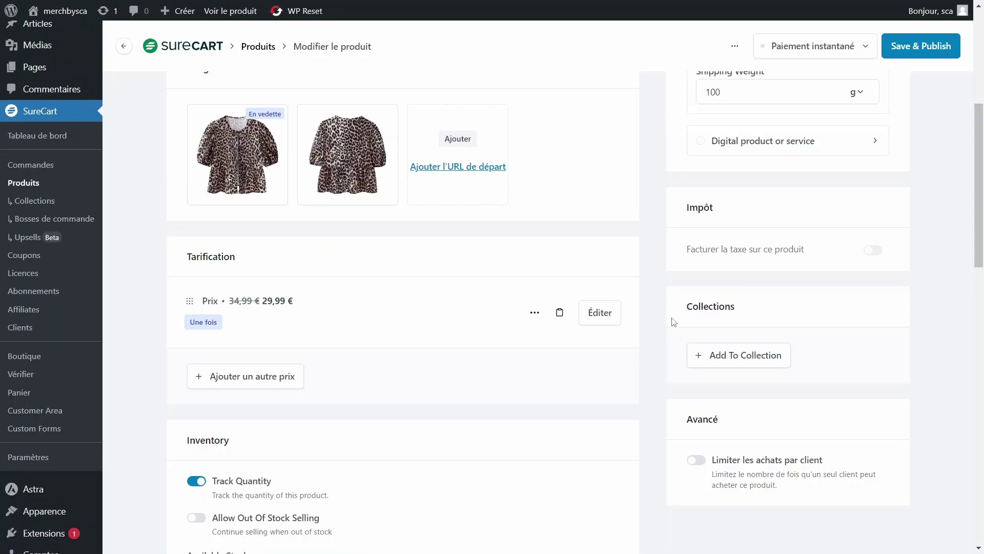
left_click(725, 354)
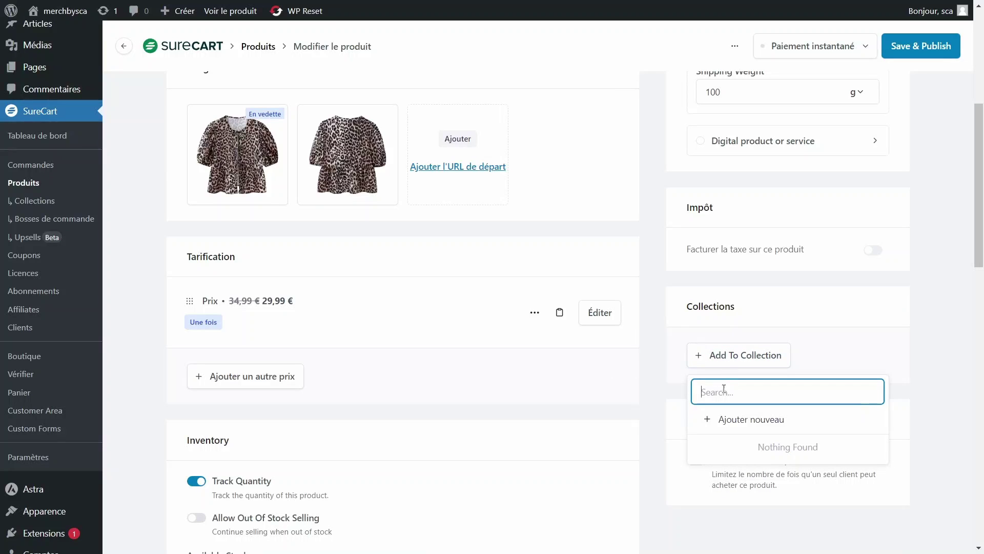
type("Chemise")
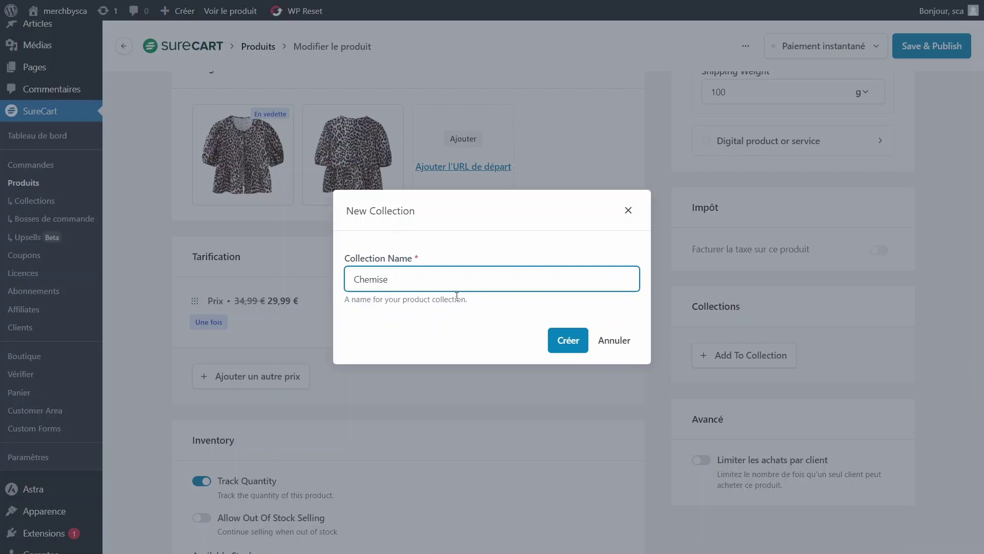
key("Return")
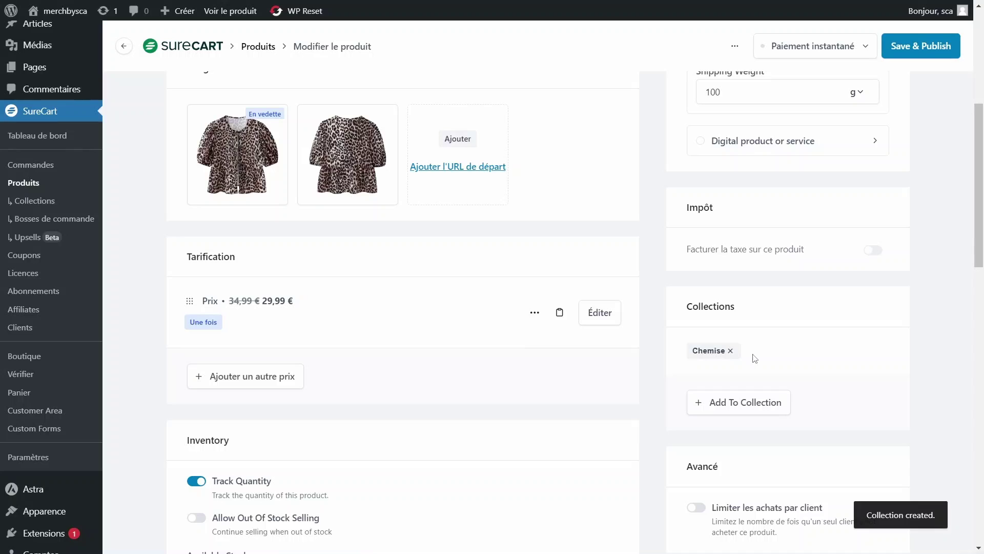
Save and publish the Chemiser product.
scroll(709, 359, "down", 4)
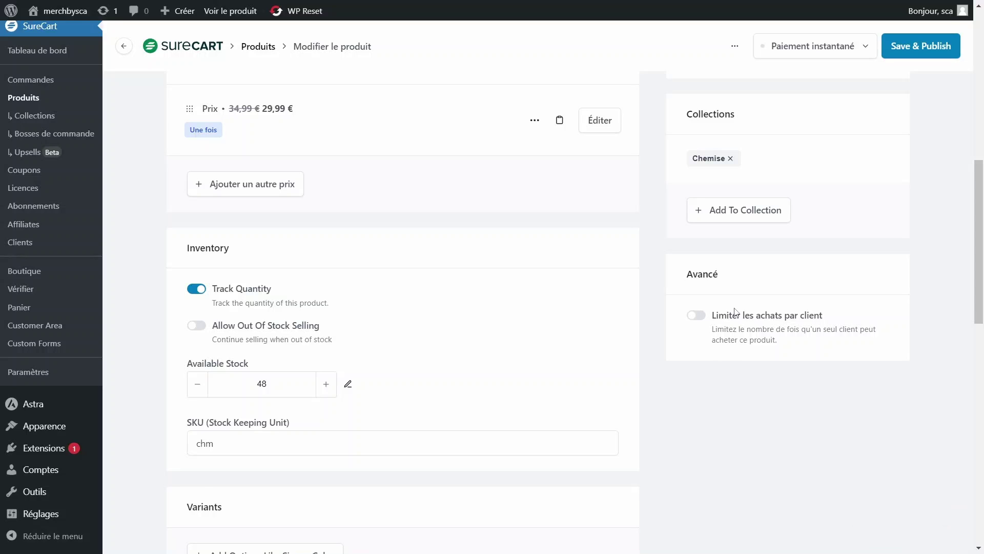
scroll(735, 313, "up", 9)
scroll(735, 312, "up", 2)
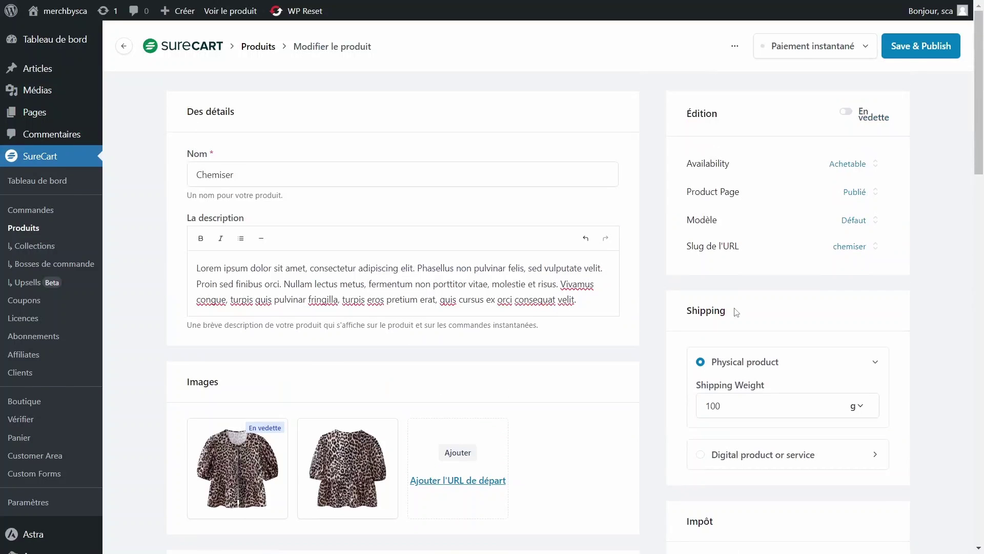
left_click(924, 50)
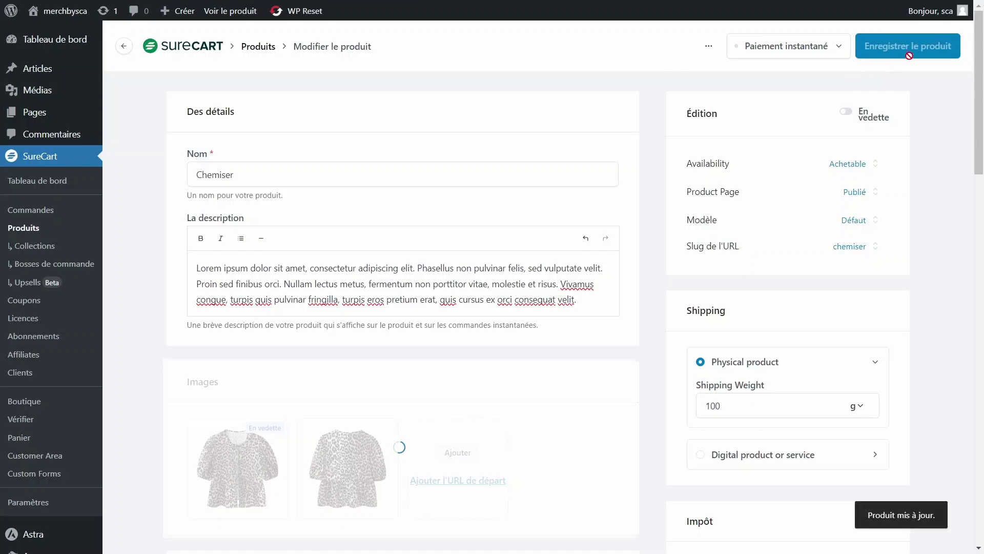
mouse_move(977, 66)
left_mouse_down()
mouse_move(981, 429)
mouse_move(981, 61)
left_mouse_up()
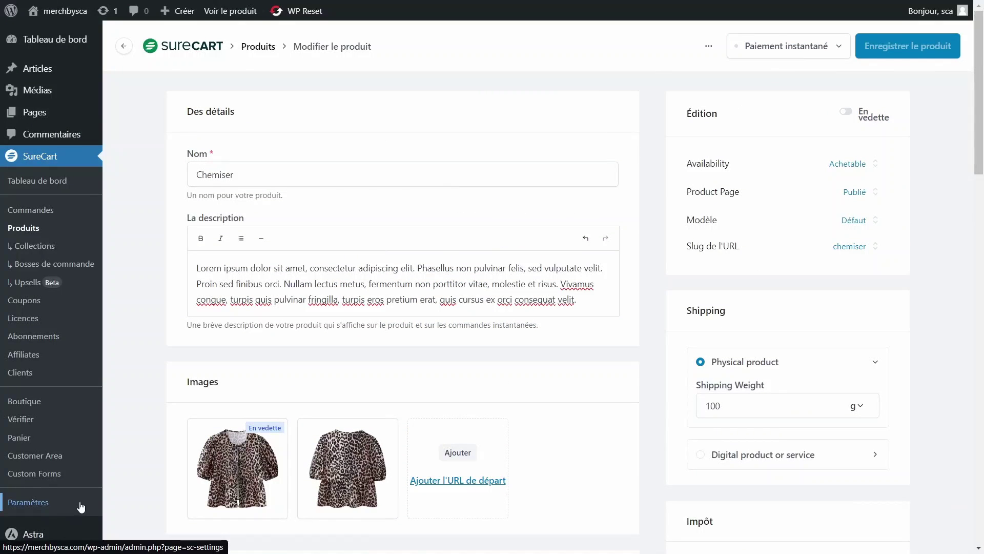
Delete the custom shipping profile Profil test from SureCart's shipping settings.
left_click(41, 512)
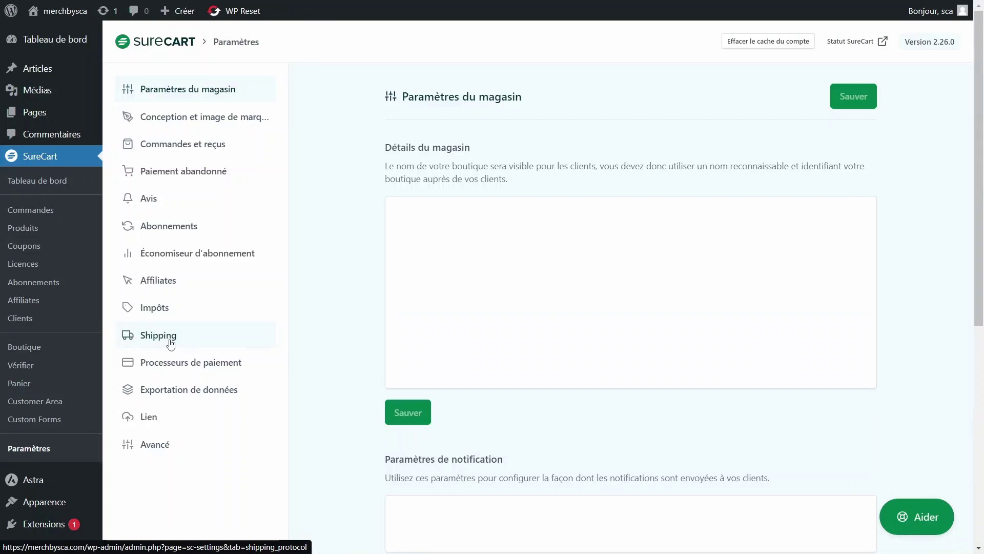
left_click(156, 335)
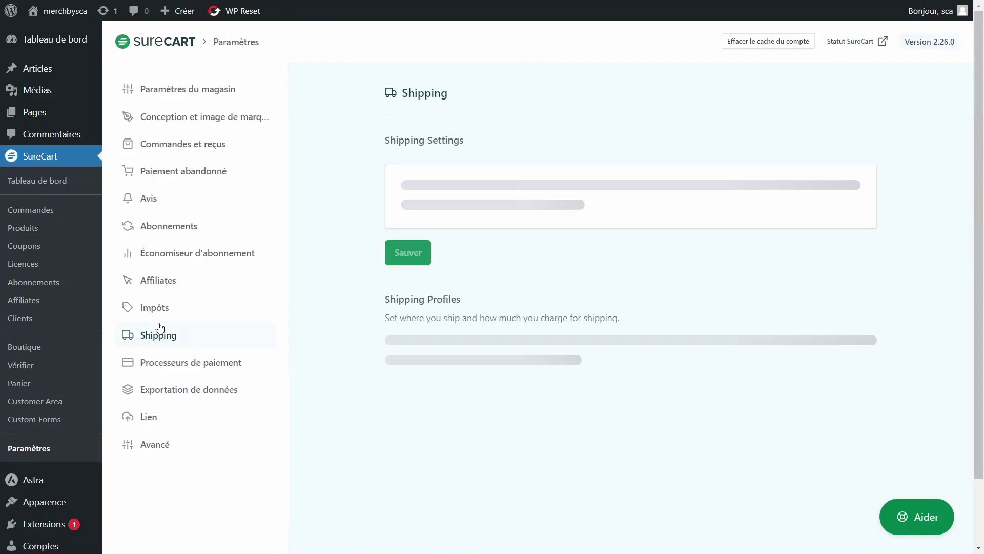
scroll(434, 352, "down", 5)
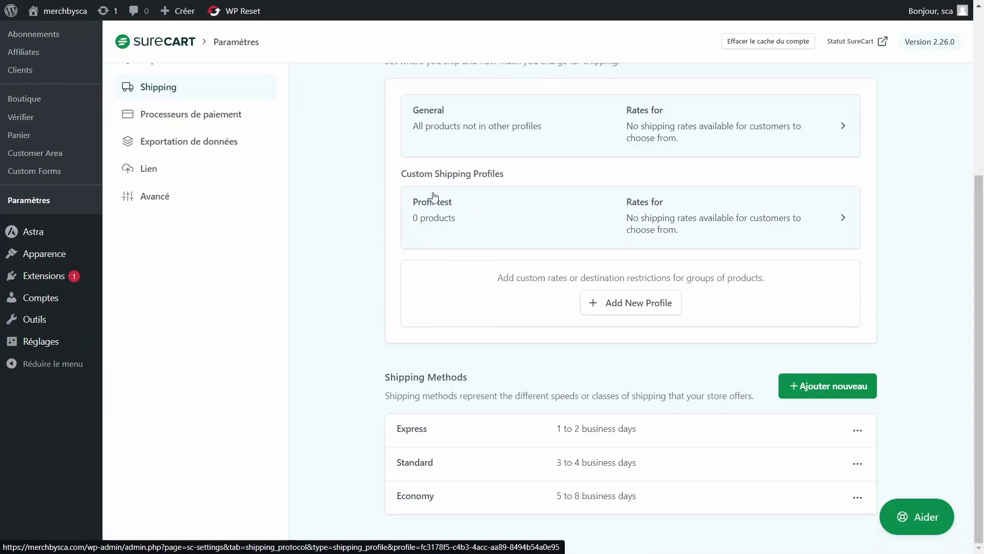
left_click(572, 248)
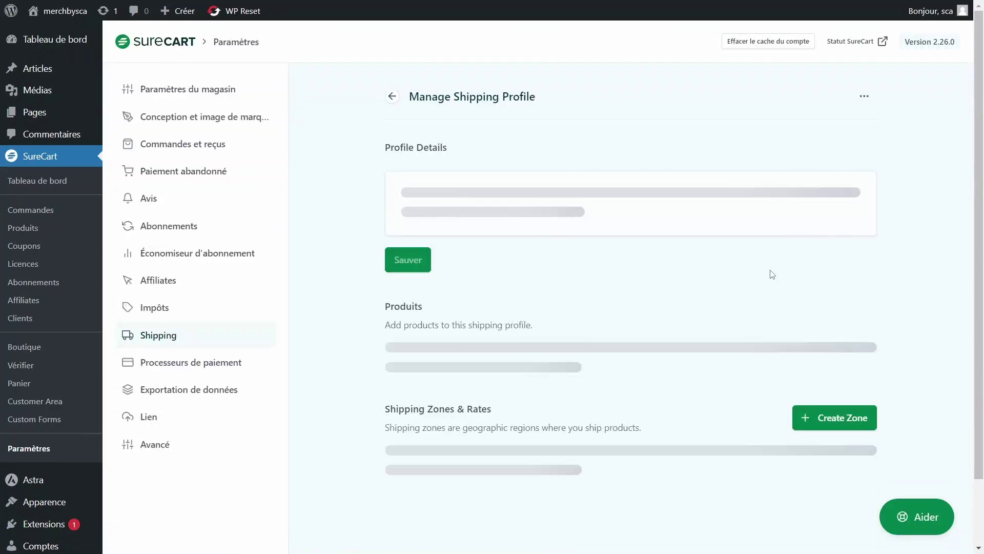
left_click(866, 99)
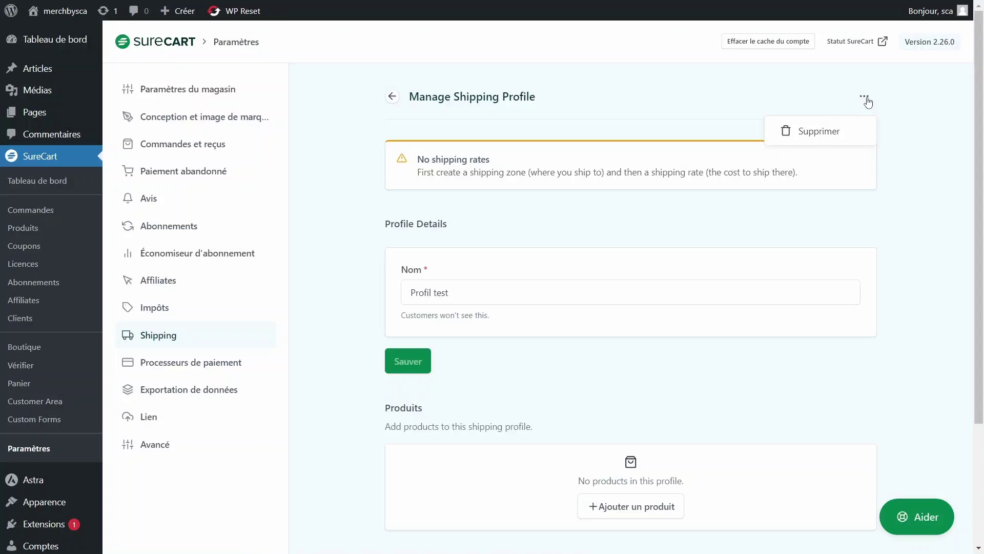
left_click(815, 129)
left_click(374, 320)
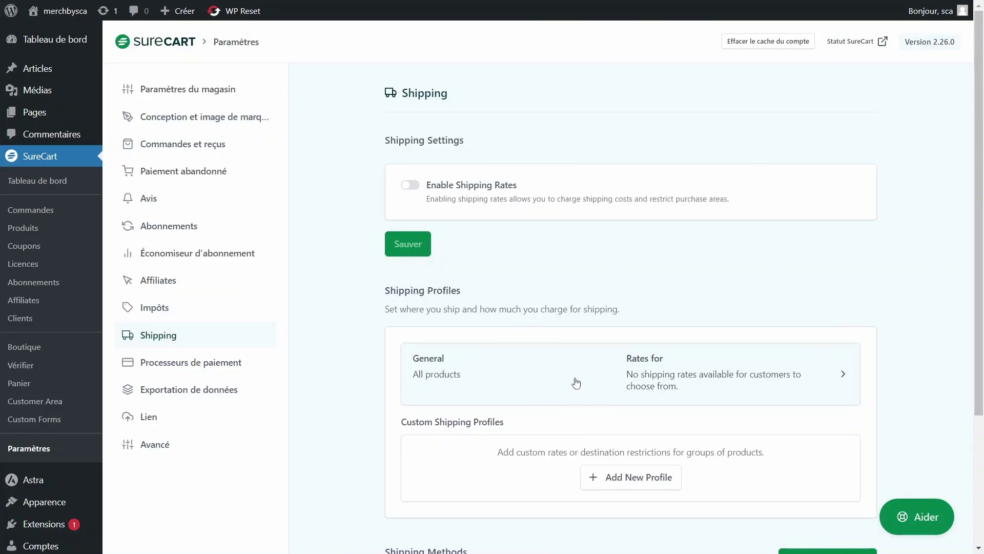
Create a shipping zone named Europe covering France, Belgium and Switzerland in the General shipping profile.
left_click(687, 378)
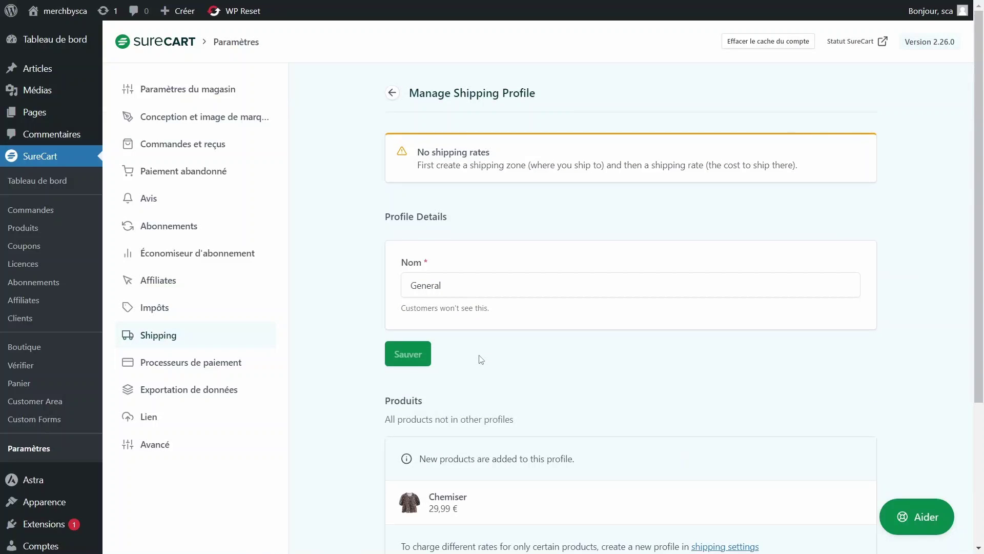
scroll(487, 297, "down", 4)
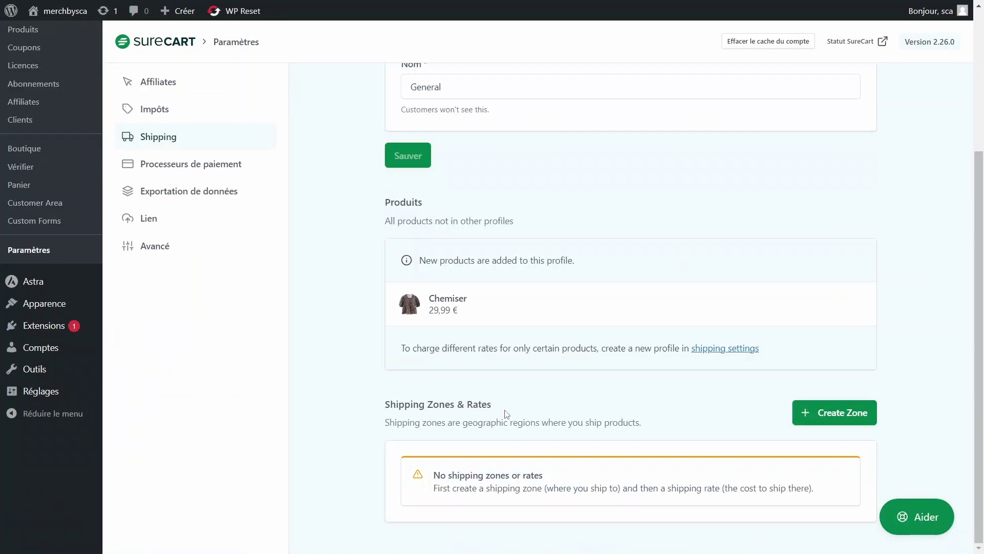
scroll(494, 312, "up", 3)
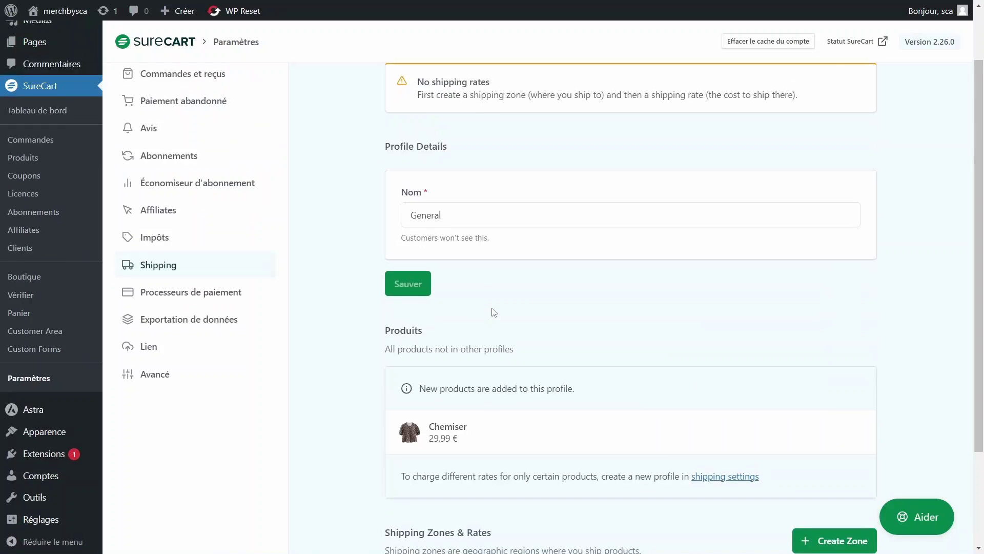
scroll(493, 311, "down", 3)
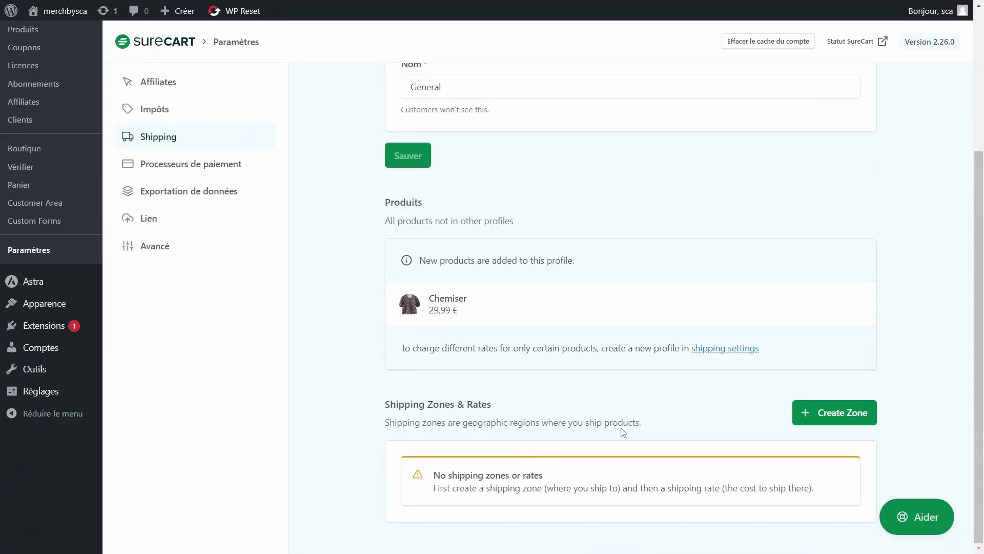
left_click(834, 412)
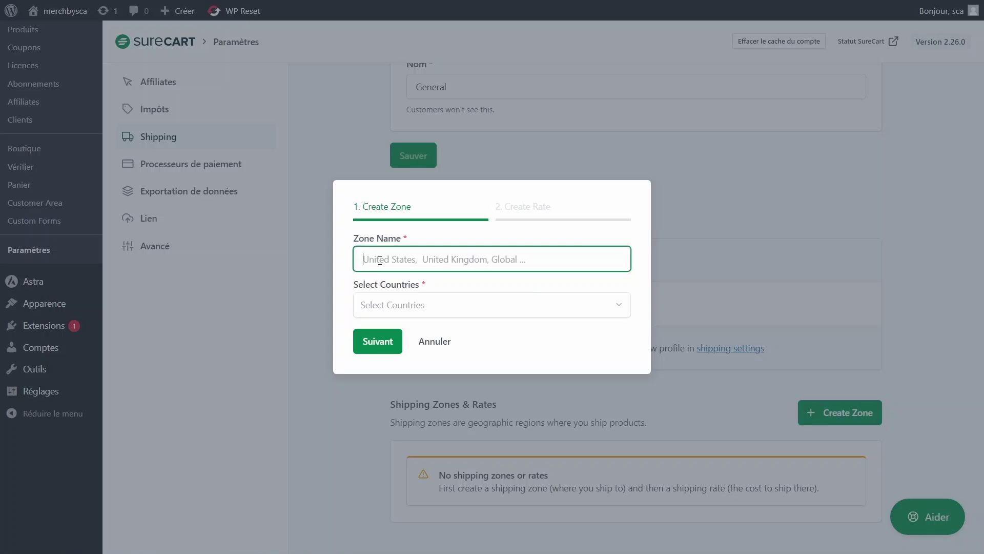
type("Europe")
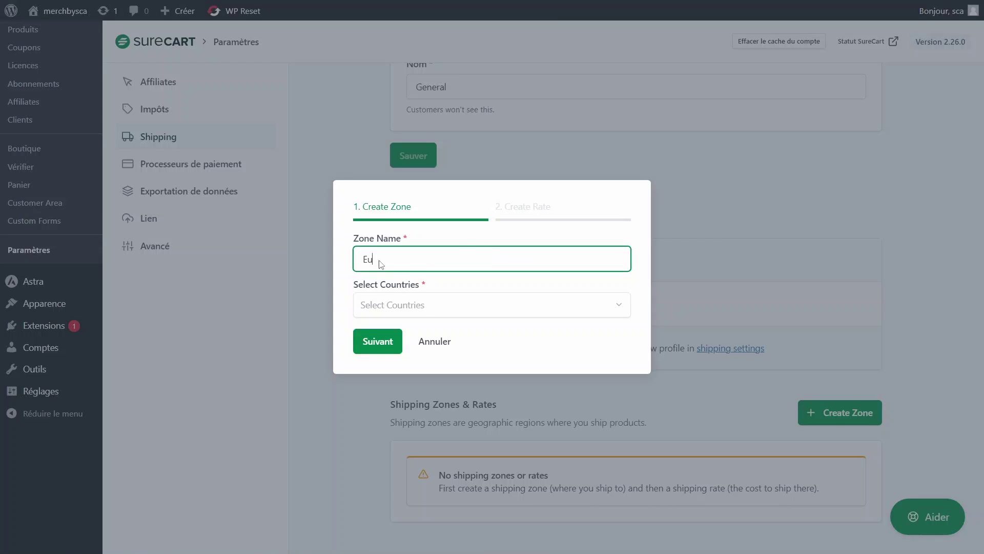
left_click(404, 304)
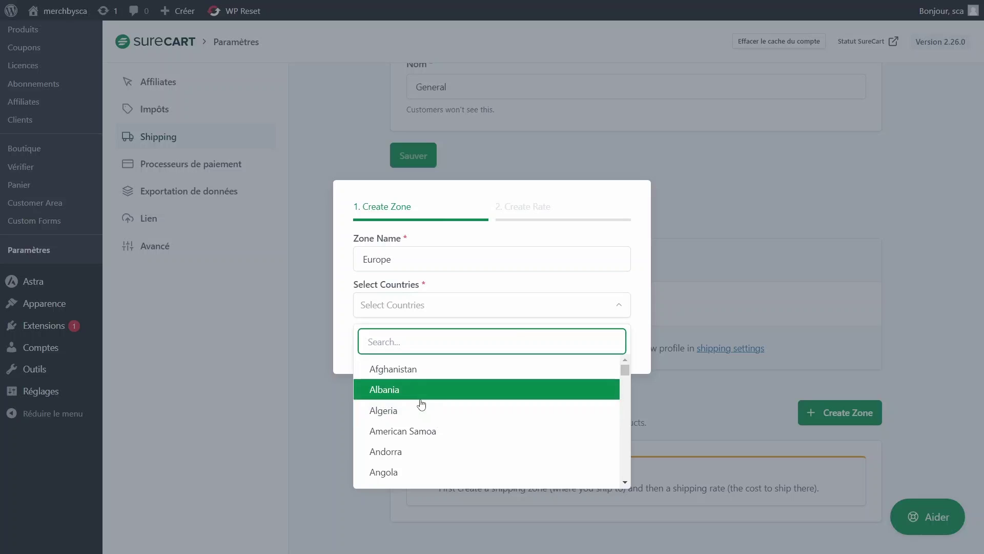
type("fra")
left_click(416, 378)
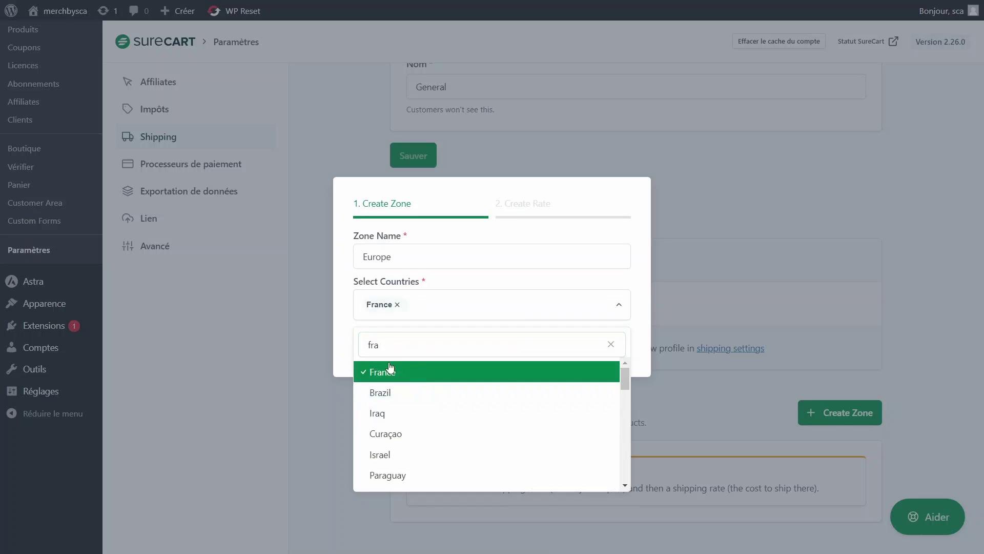
double_click(396, 344)
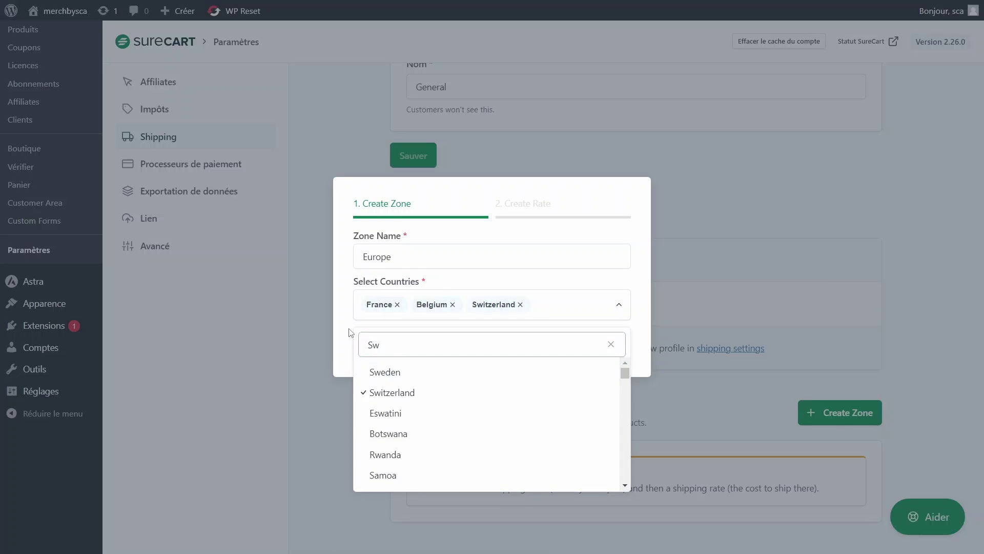
left_click(395, 330)
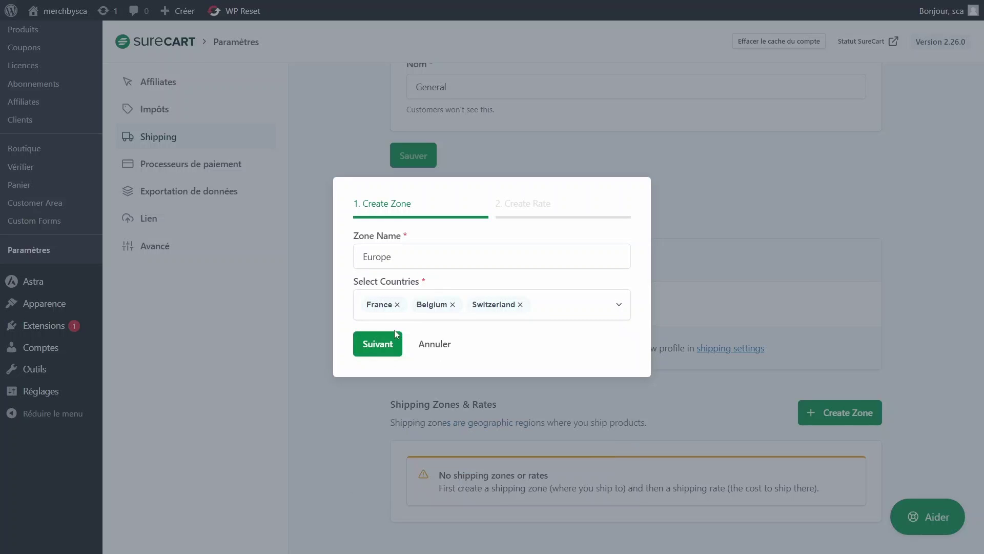
left_click(376, 348)
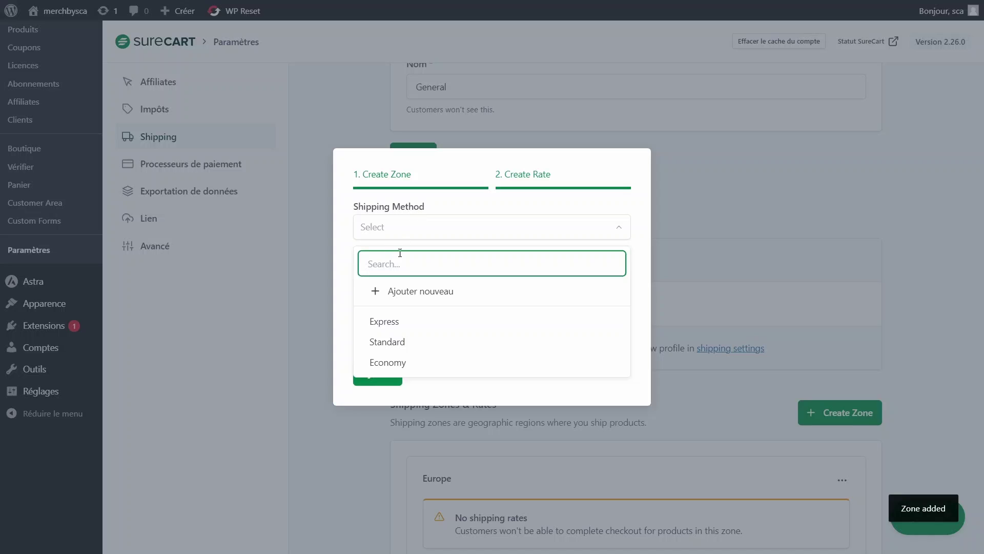
Fill in the Europe zone's new rate as Express shipping with a flat rate of 10 €.
left_click(397, 322)
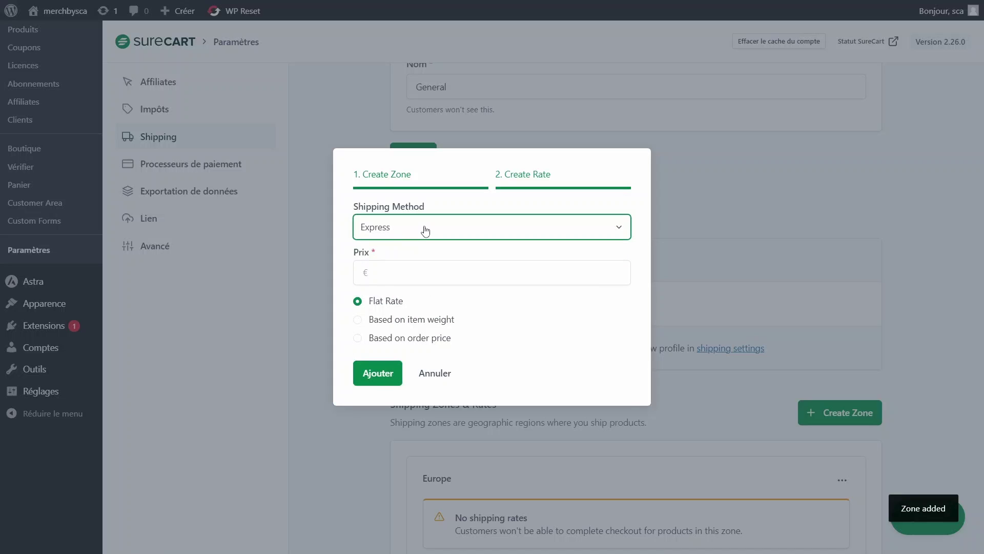
left_click(425, 230)
left_click(362, 231)
left_click(398, 260)
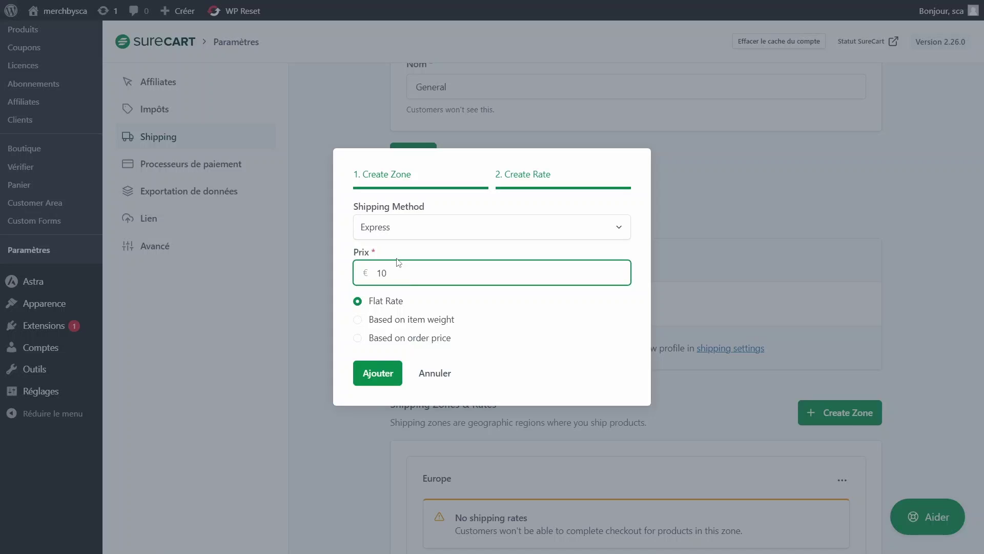
left_click(393, 302)
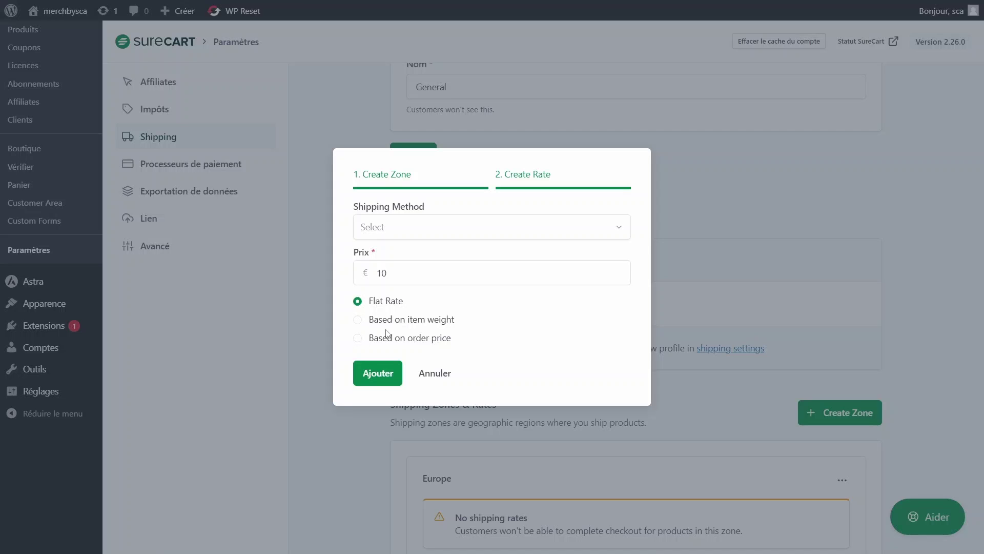
Add a Standard shipping rate of 5 € to the Europe zone, based on item weight from 50 g to 200 g.
left_click(382, 319)
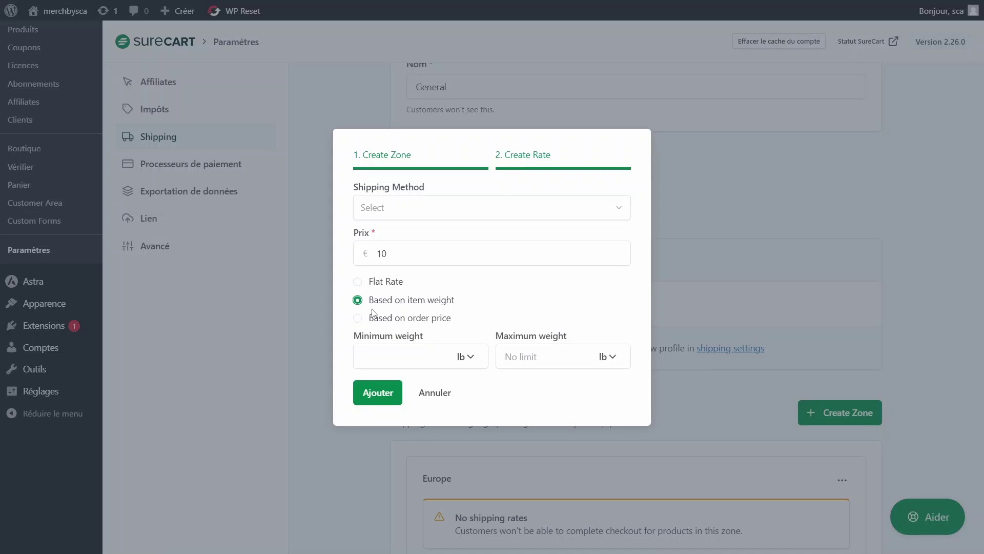
left_click(470, 360)
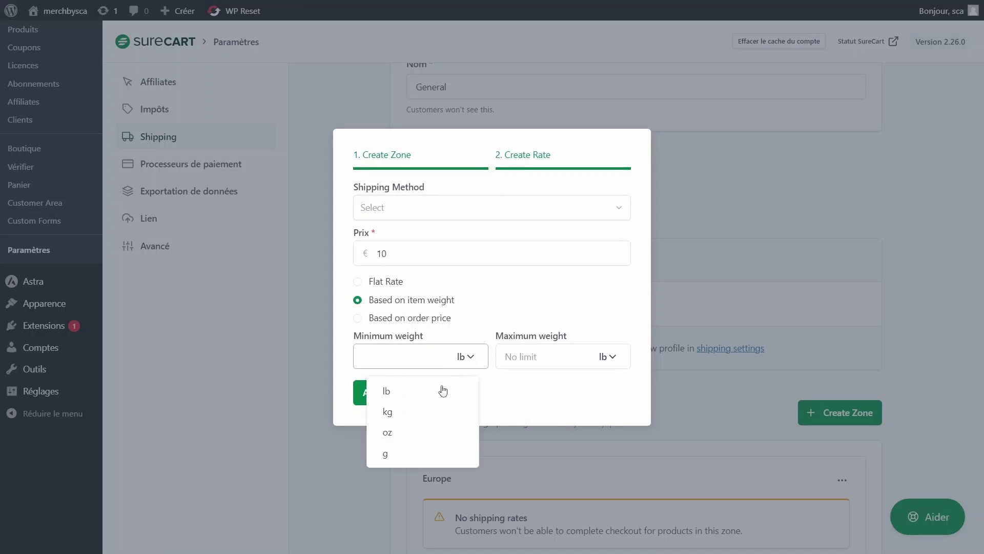
left_click(393, 454)
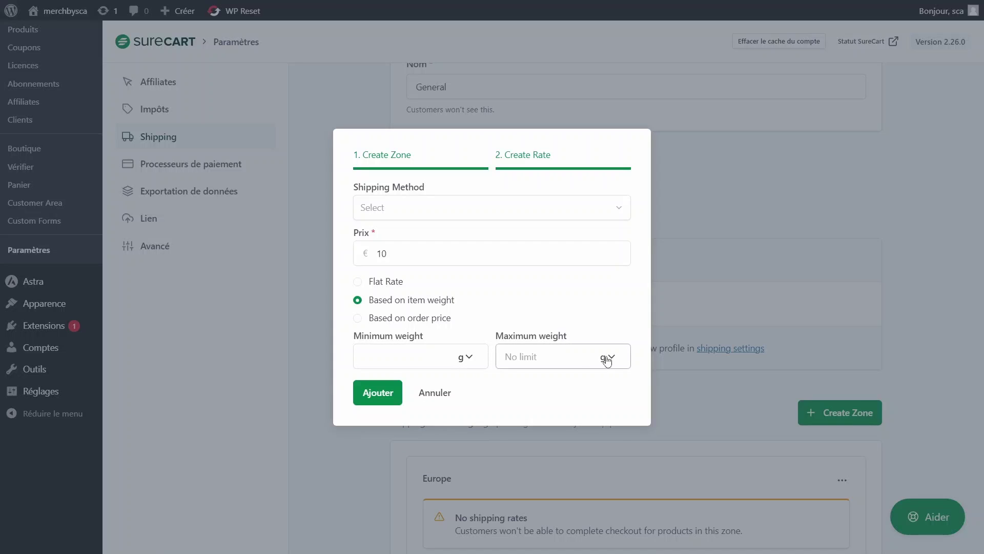
left_click(405, 356)
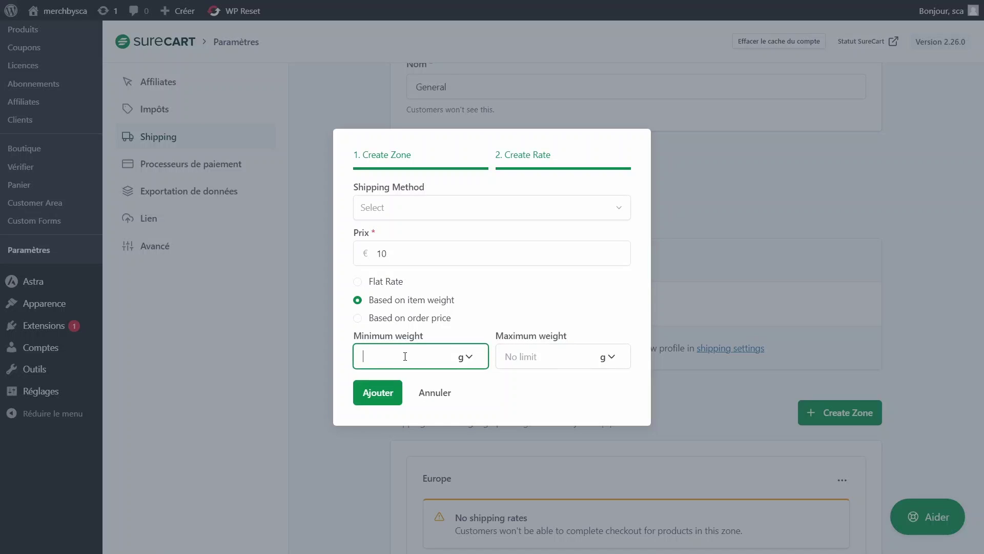
double_click(382, 253)
type("5")
left_click(394, 356)
left_click(531, 362)
type("200")
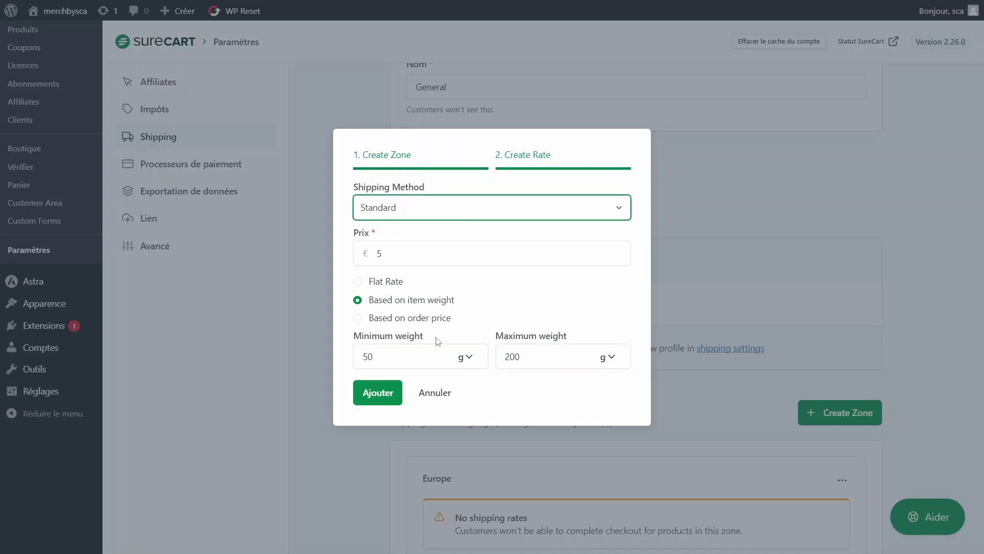
left_click(506, 292)
left_click(377, 386)
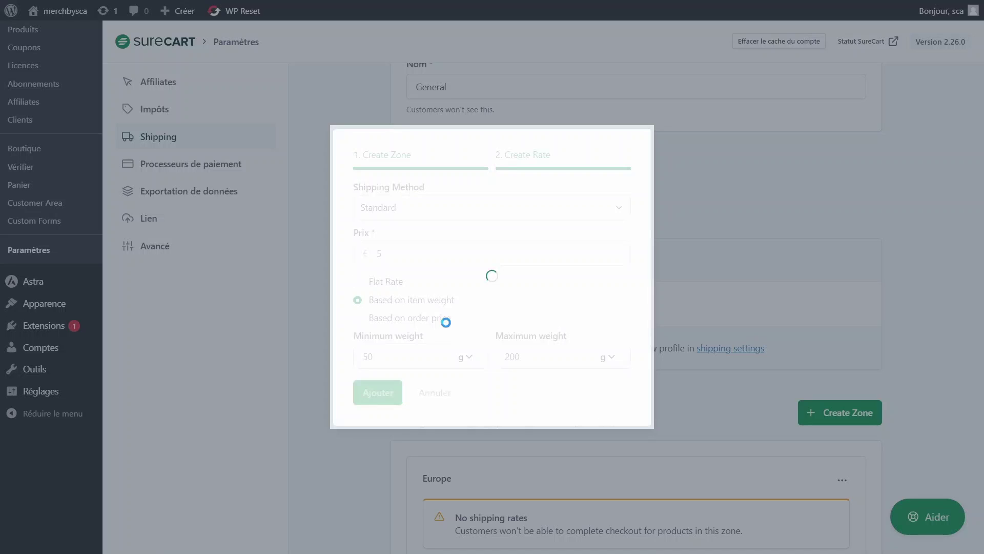
scroll(451, 390, "down", 3)
left_click(461, 440)
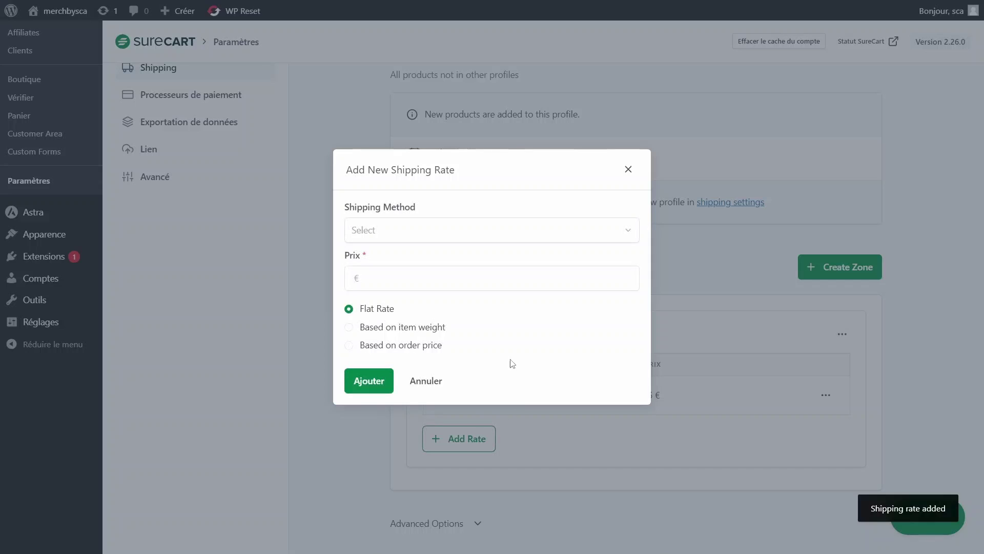
left_click(396, 232)
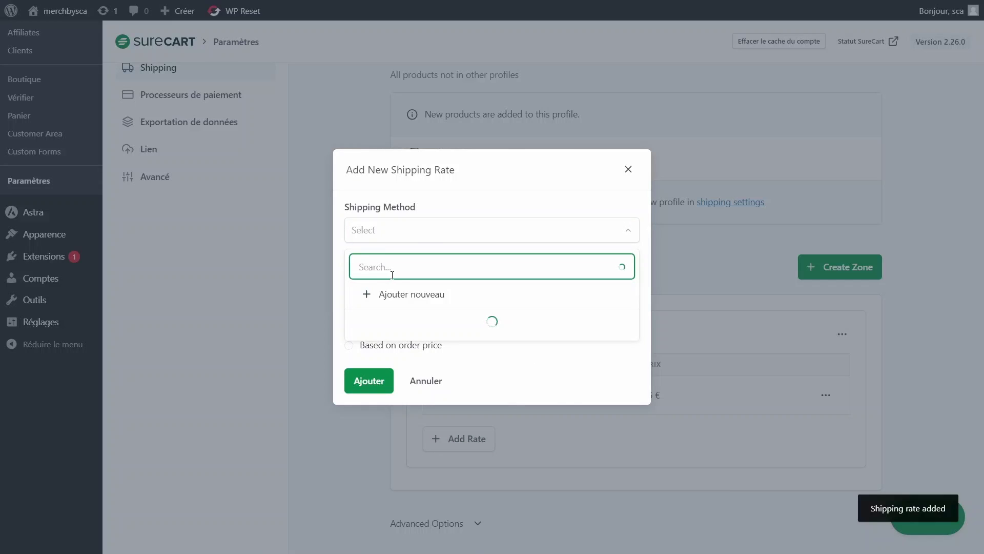
left_click(390, 321)
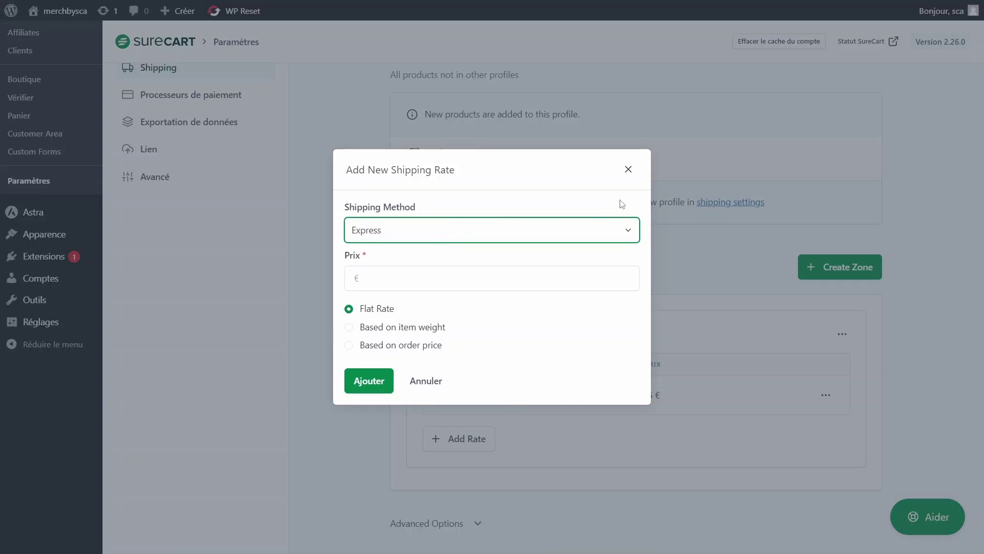
left_click(629, 169)
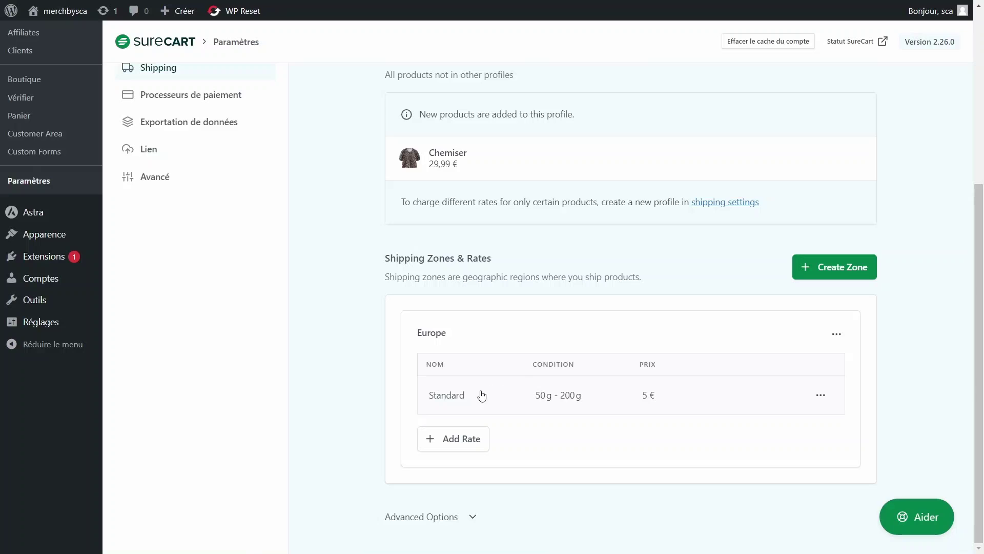
Open the Chemiser product's storefront page in a new tab from the SureCart product list.
scroll(482, 395, "up", 5)
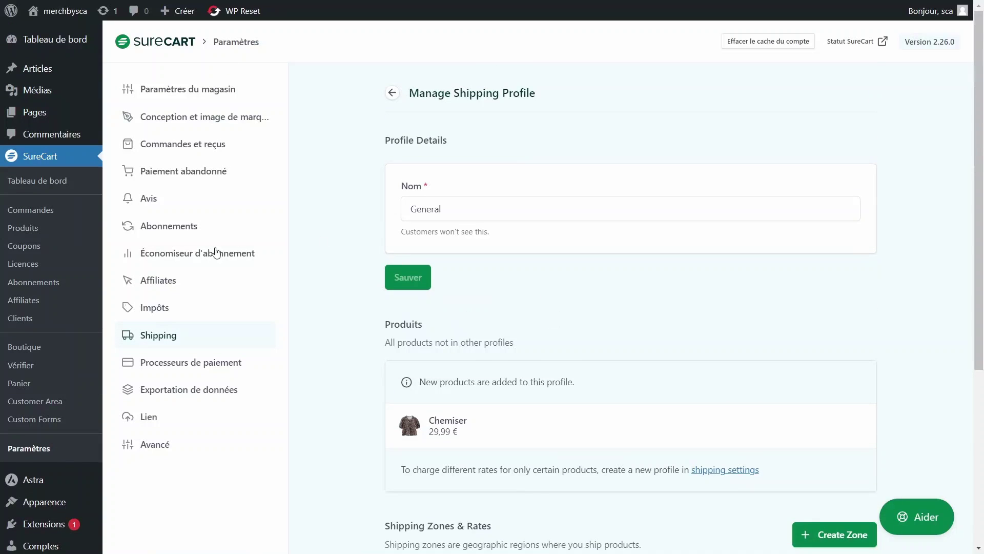
left_click(36, 235)
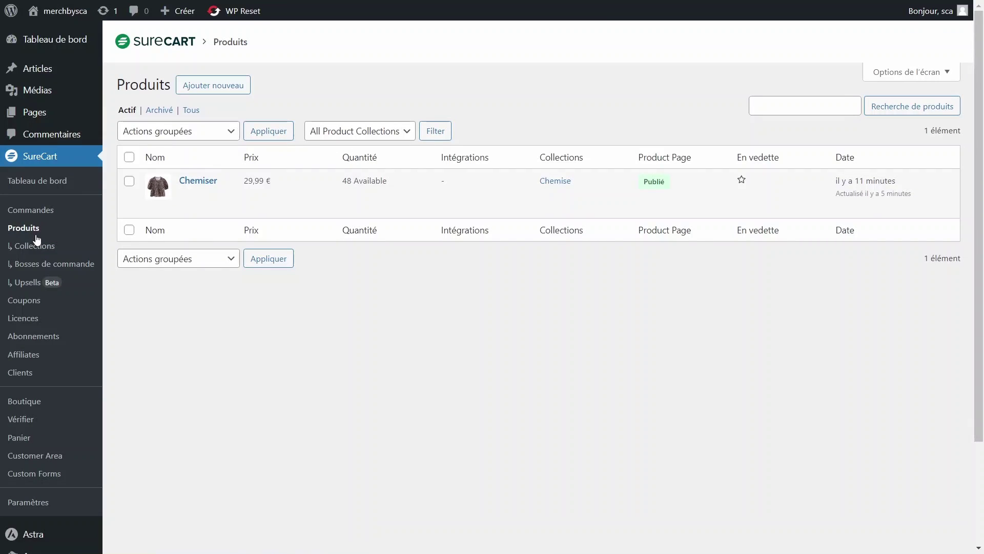
mouse_move(138, 214)
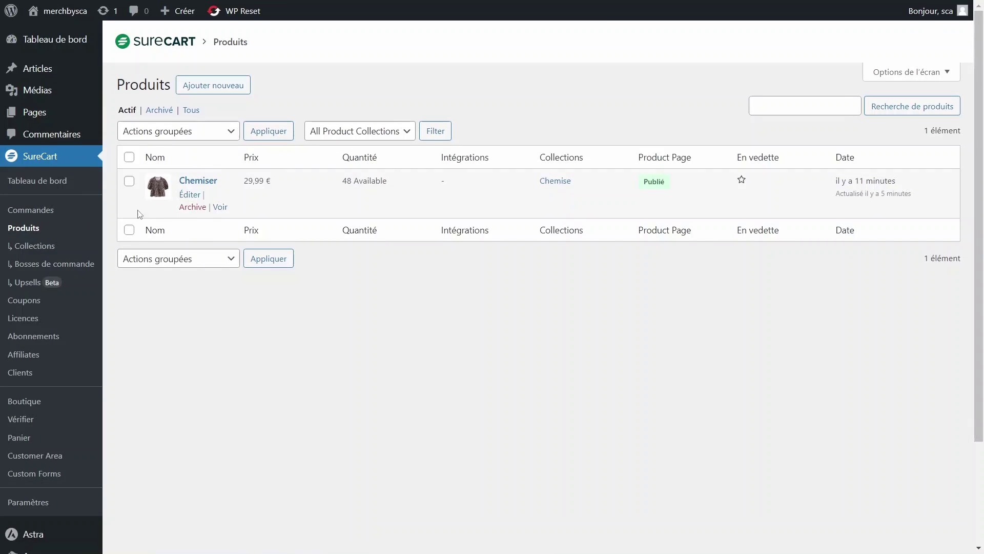
right_click(220, 208)
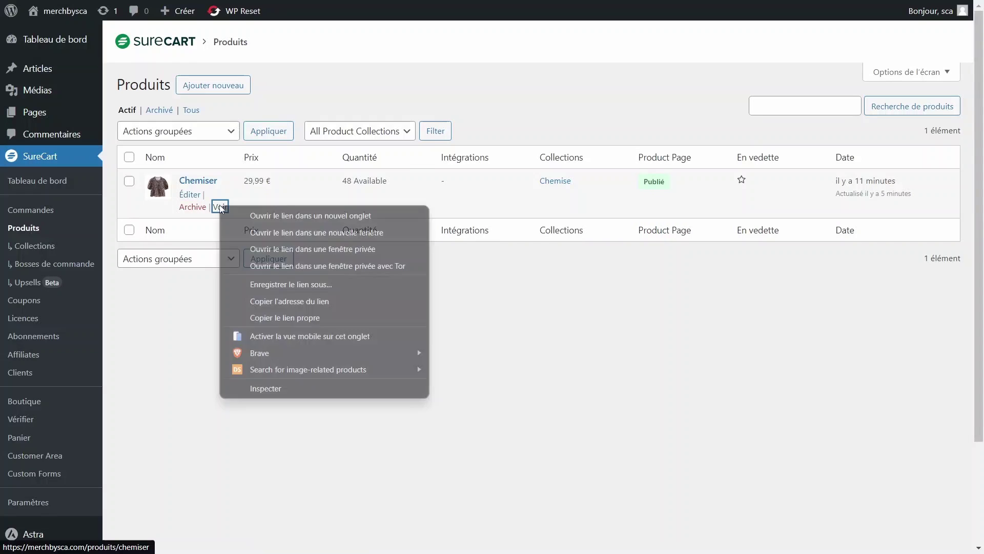
left_click(270, 216)
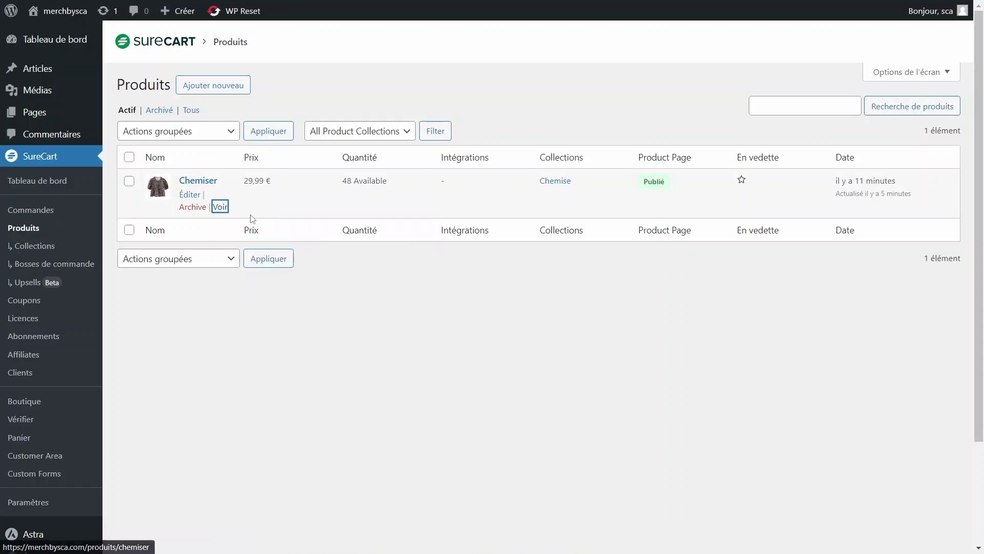
key("ctrl+Tab")
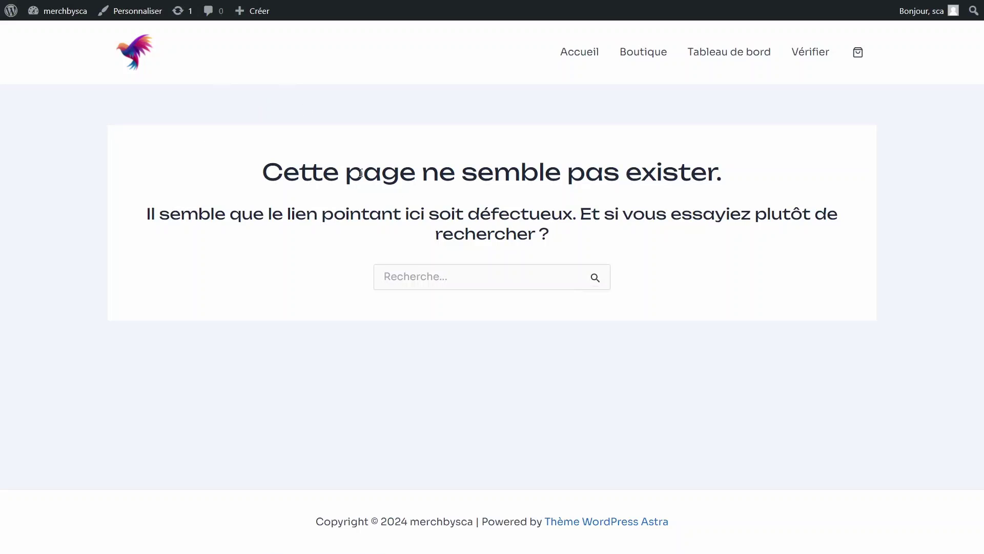
left_click_drag(268, 172, 826, 158)
left_click(653, 163)
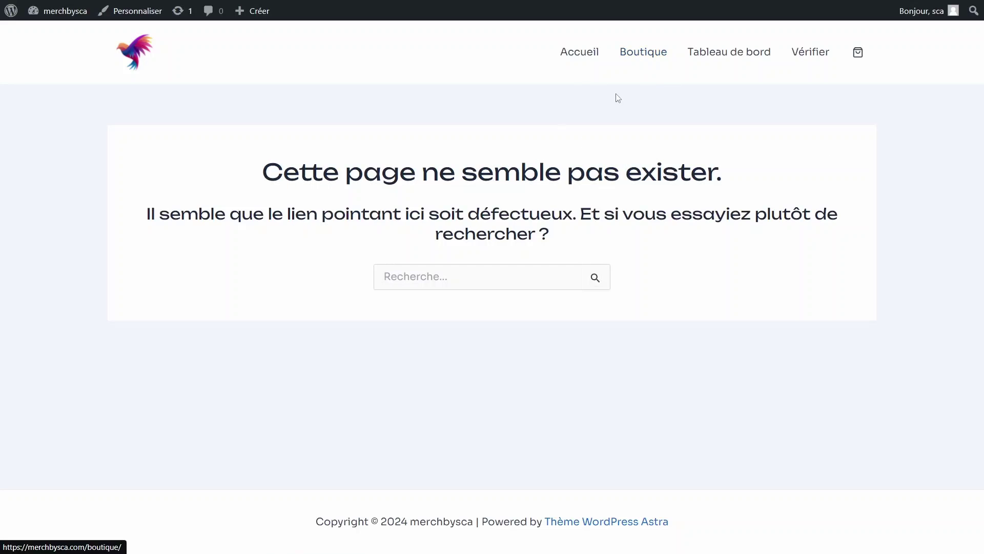
Look up the Chemiser product on the storefront's Boutique page and open it from there.
left_click(648, 55)
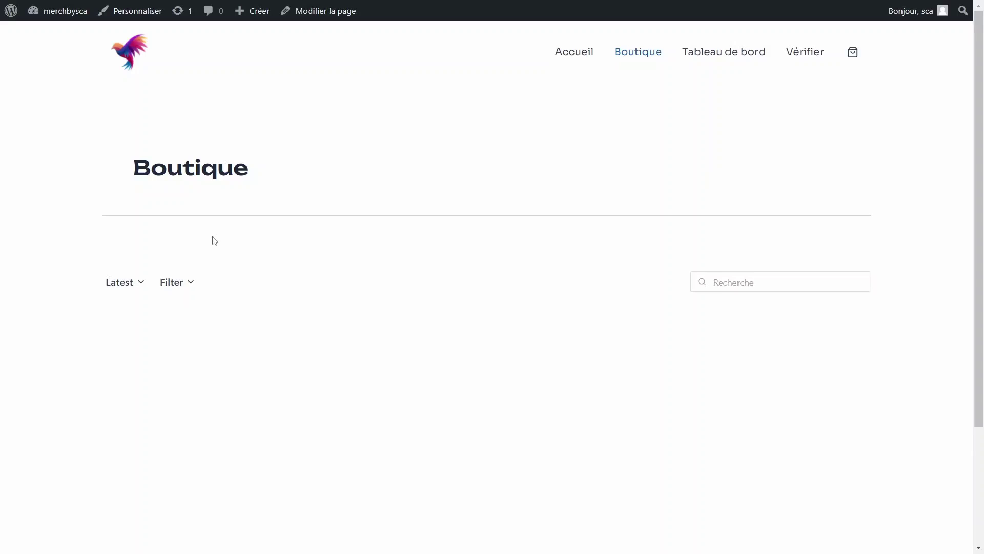
scroll(198, 260, "down", 3)
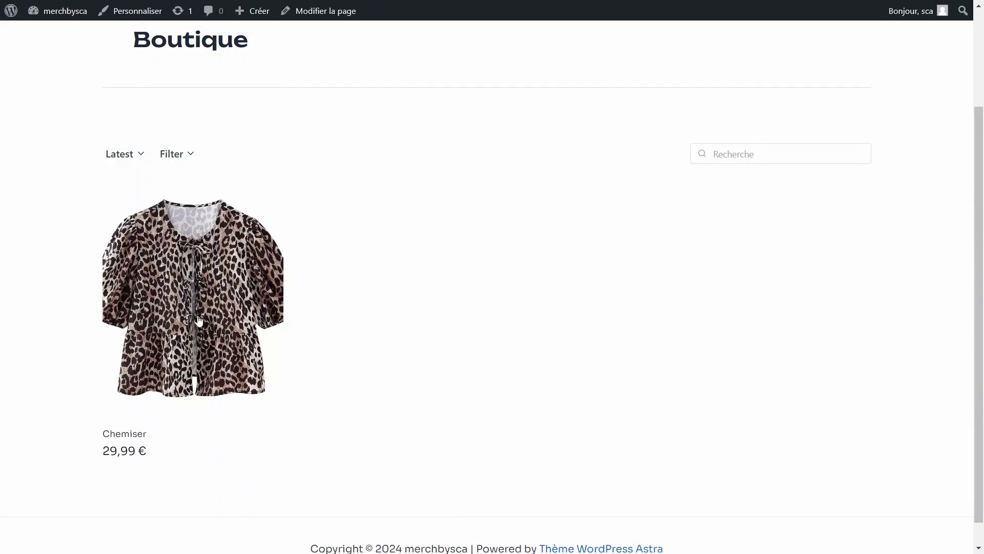
left_click(218, 324)
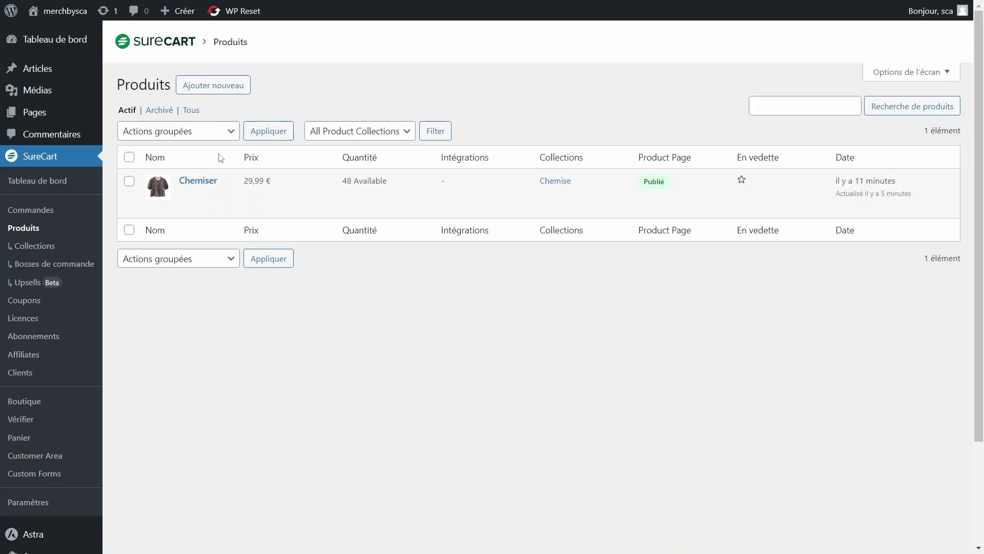
mouse_move(212, 189)
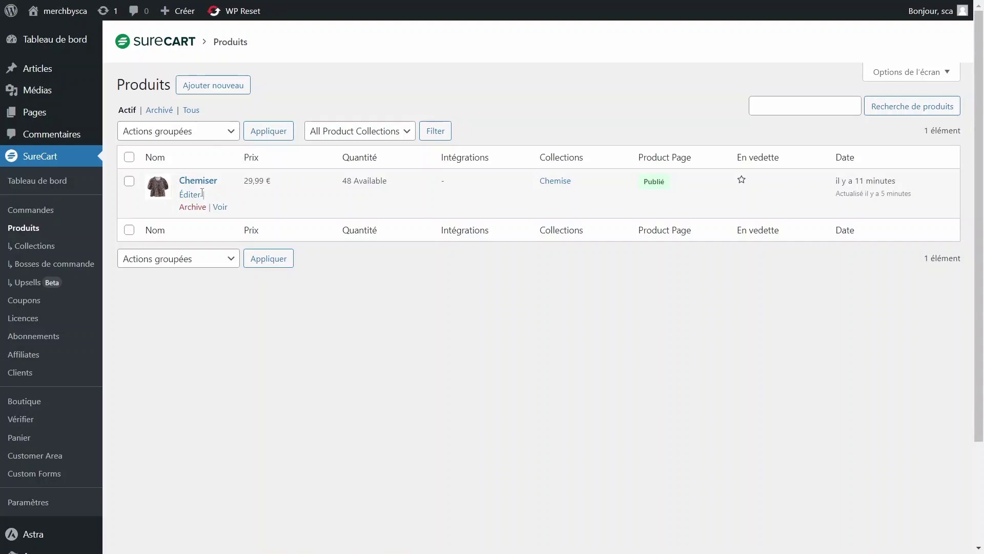
Open the WordPress permalink settings and go to the SureCart Product Permalinks section.
scroll(41, 374, "down", 3)
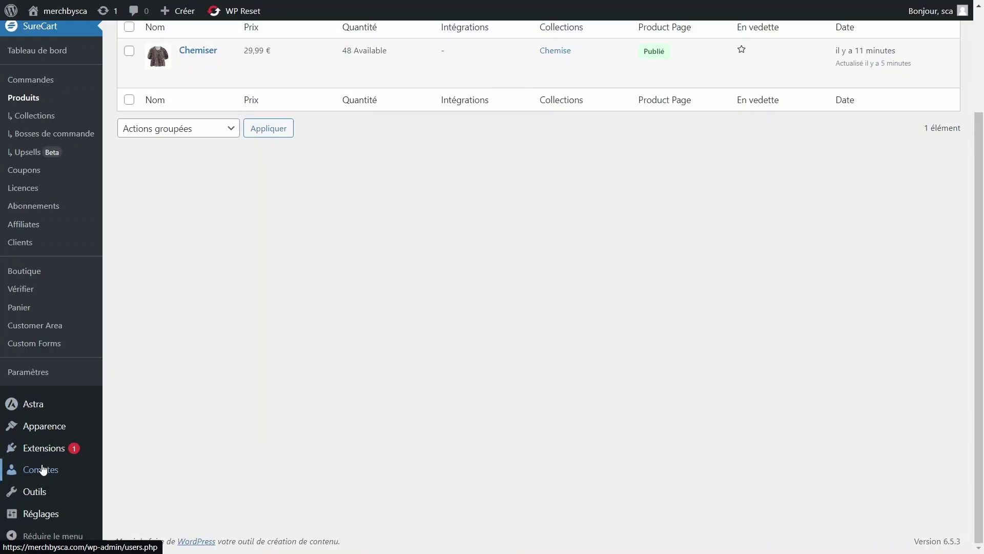
mouse_move(44, 456)
mouse_move(45, 518)
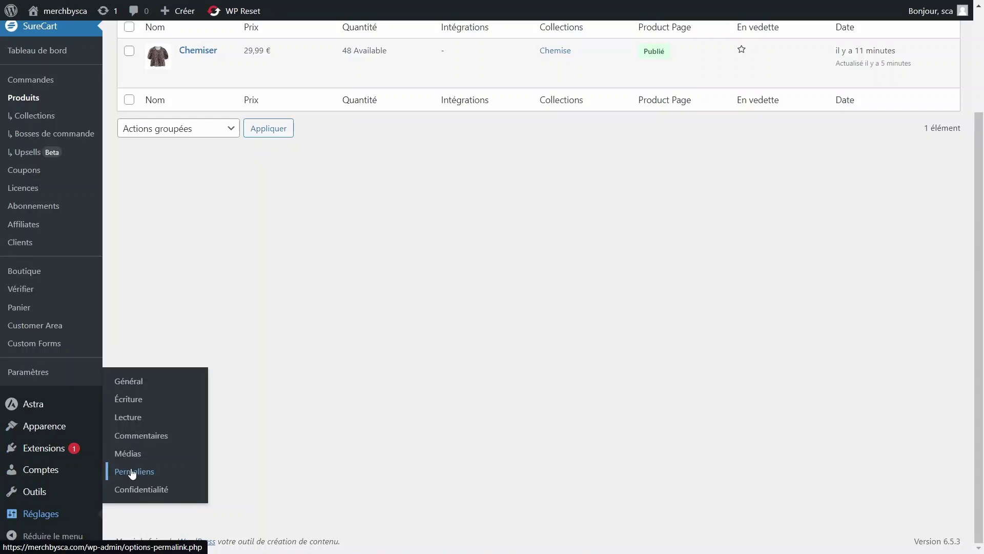
left_click(111, 471)
scroll(325, 331, "down", 10)
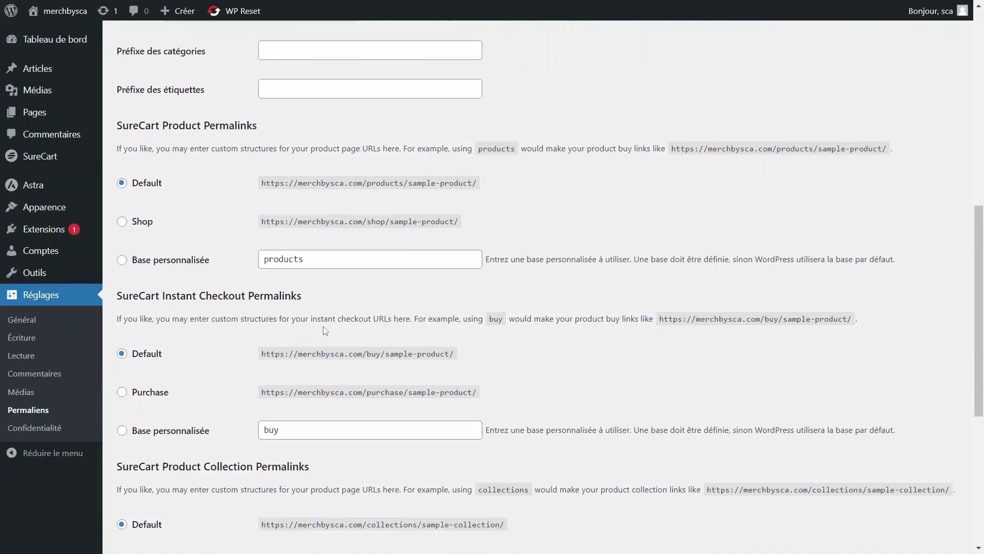
left_click_drag(129, 127, 266, 133)
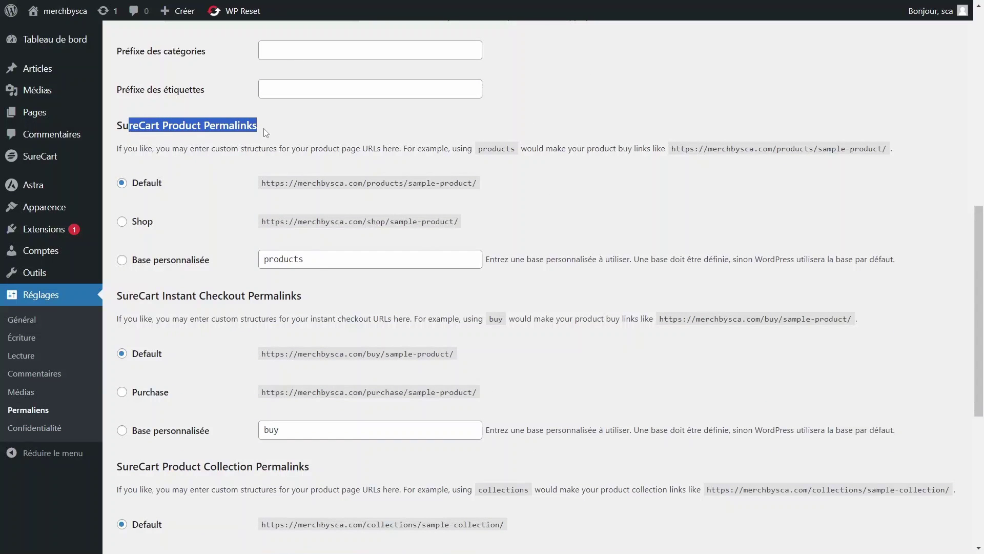
left_click(218, 124)
left_click_drag(159, 126, 253, 126)
Set the SureCart product permalinks to a custom base of "produits" and save the changes.
left_click(146, 263)
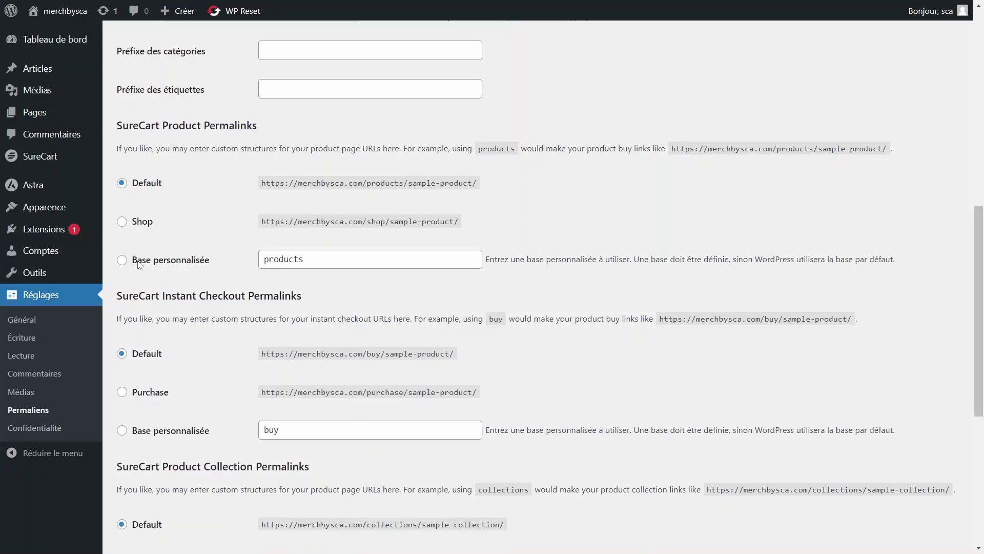
double_click(290, 259)
type("pr")
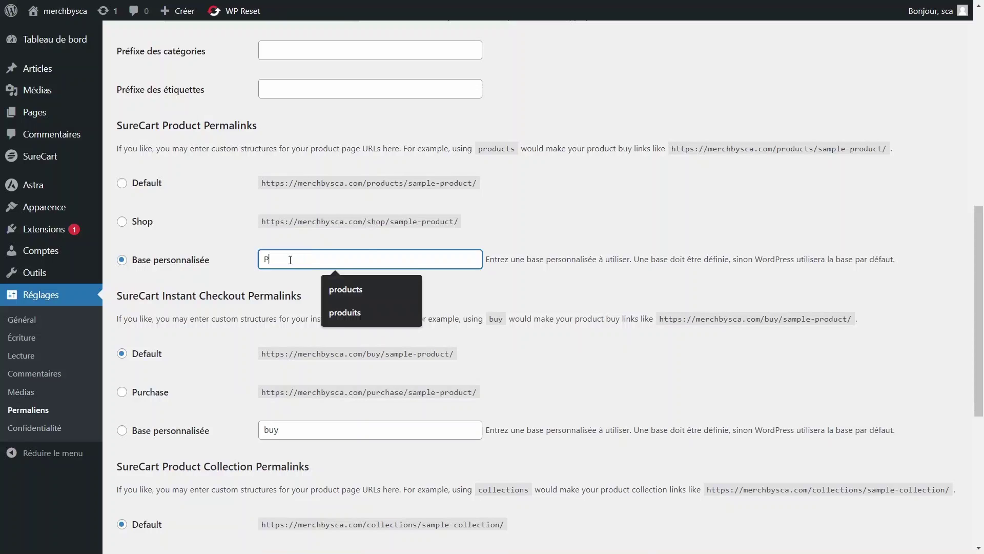
left_click(206, 486)
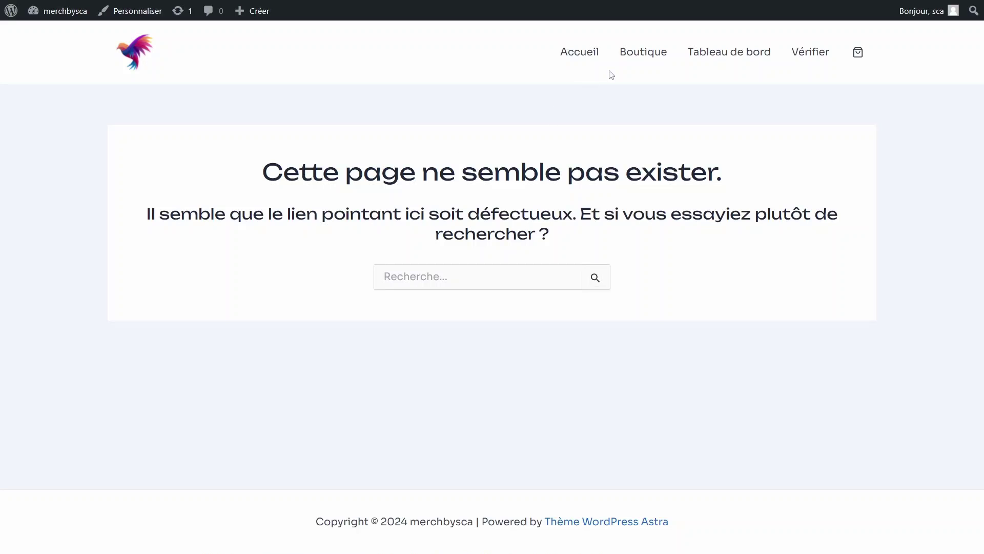
Reopen the Chemiser product from the storefront's Boutique page to check its new URL.
left_click(636, 53)
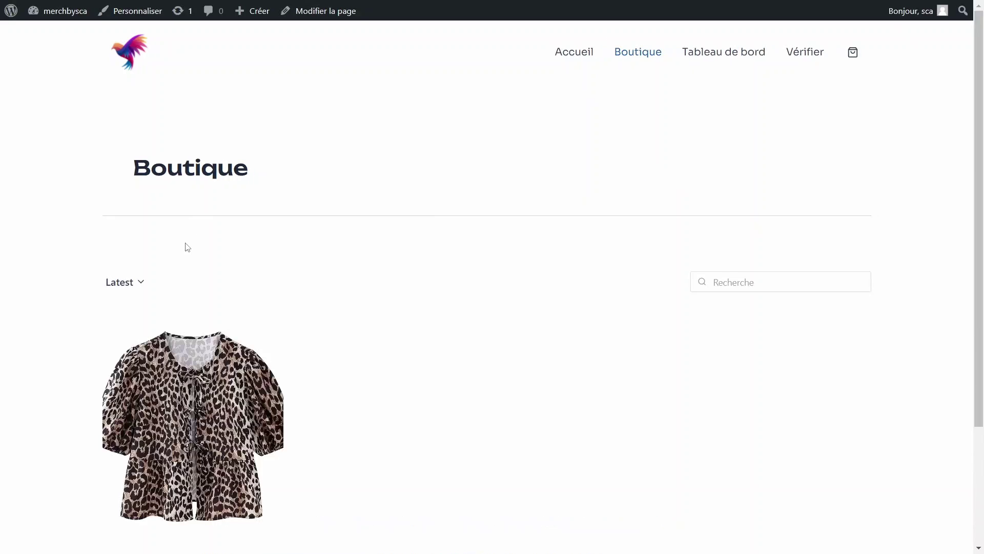
scroll(210, 325, "down", 3)
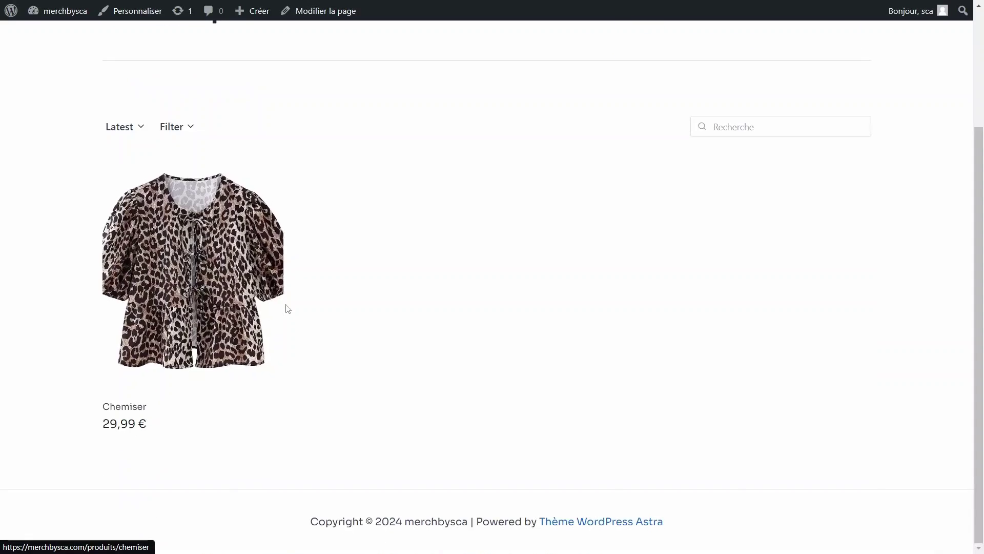
left_click(288, 309)
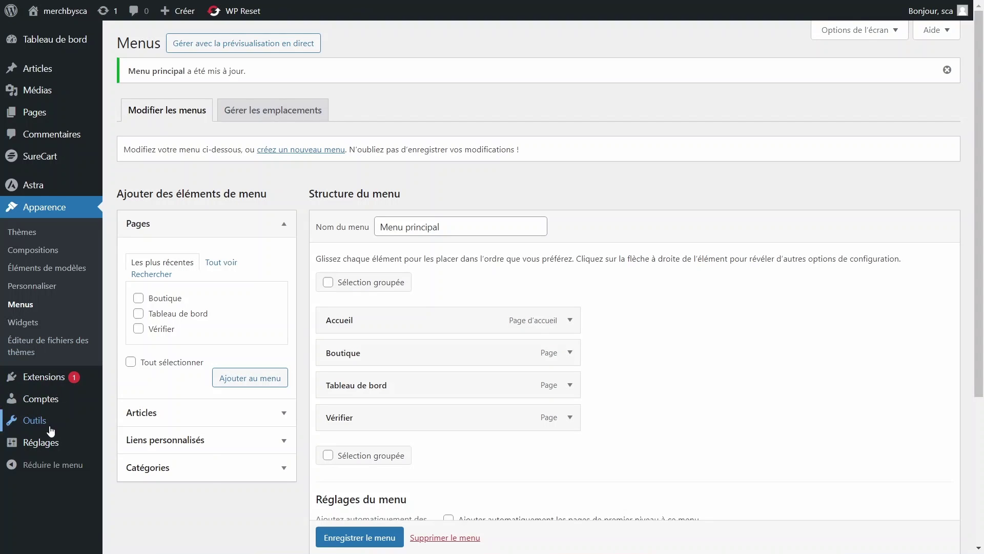
Return to the permalink settings and examine the custom base options for SureCart Instant Checkout and Upsell links.
mouse_move(46, 441)
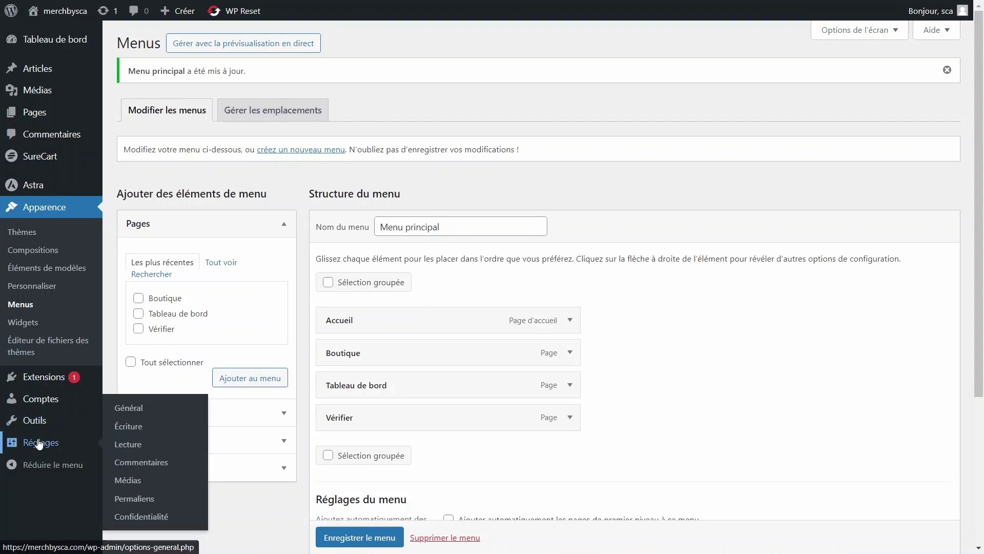
left_click(135, 500)
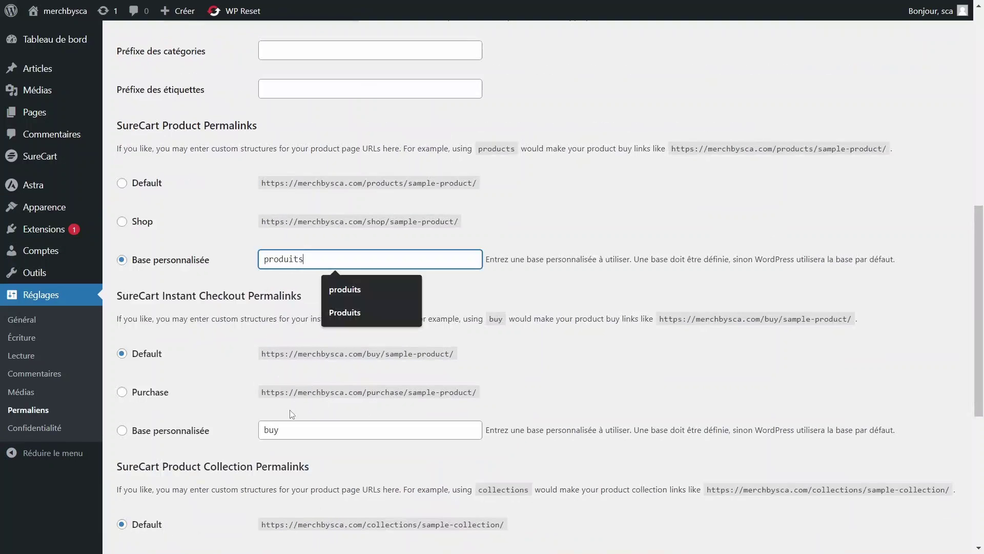
scroll(290, 405, "down", 3)
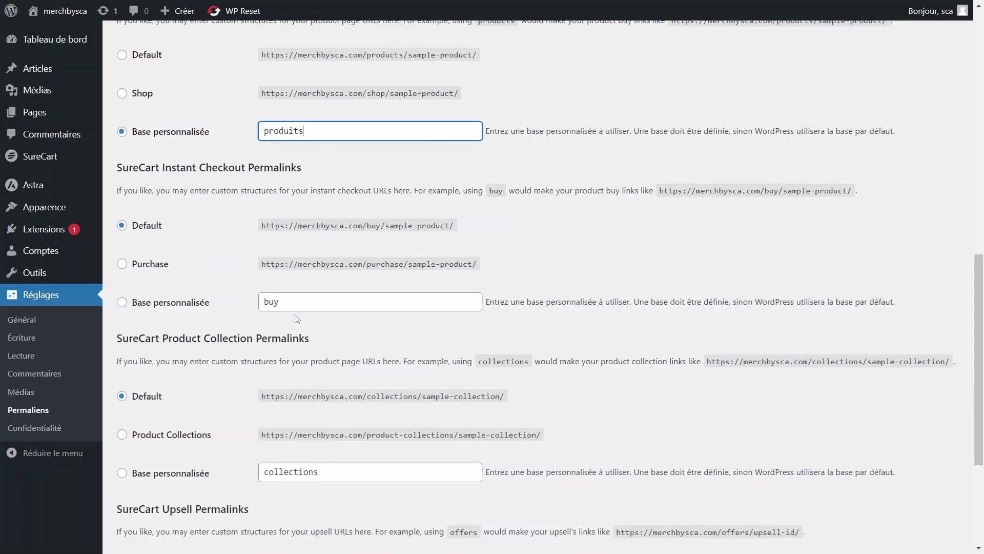
left_click(225, 309)
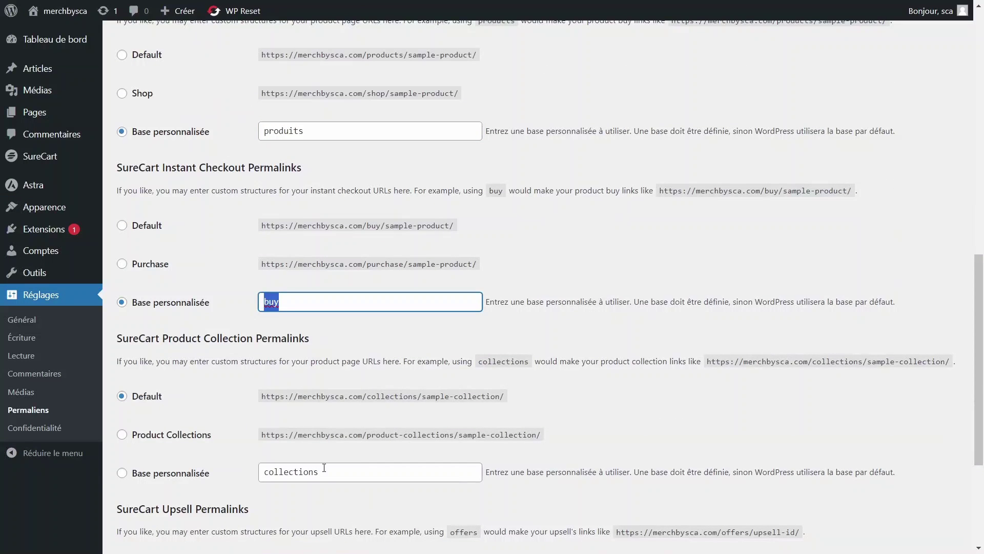
scroll(324, 467, "down", 1)
scroll(321, 435, "down", 2)
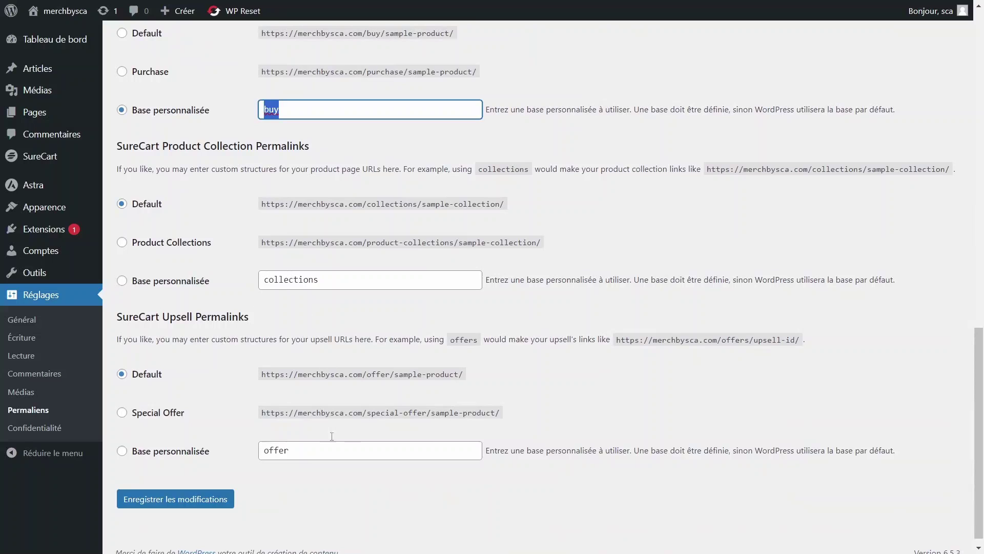
left_click(194, 458)
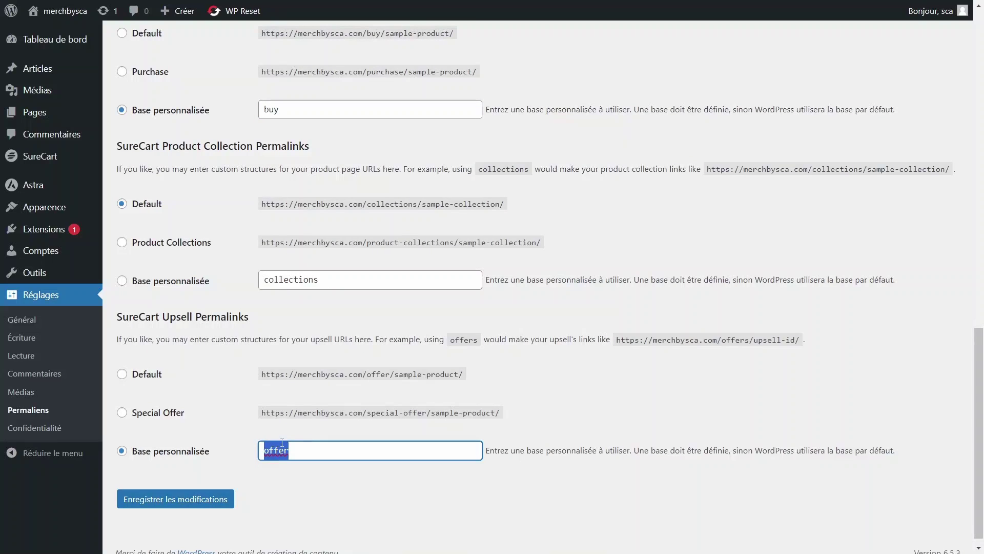
left_click(320, 485)
left_click(150, 378)
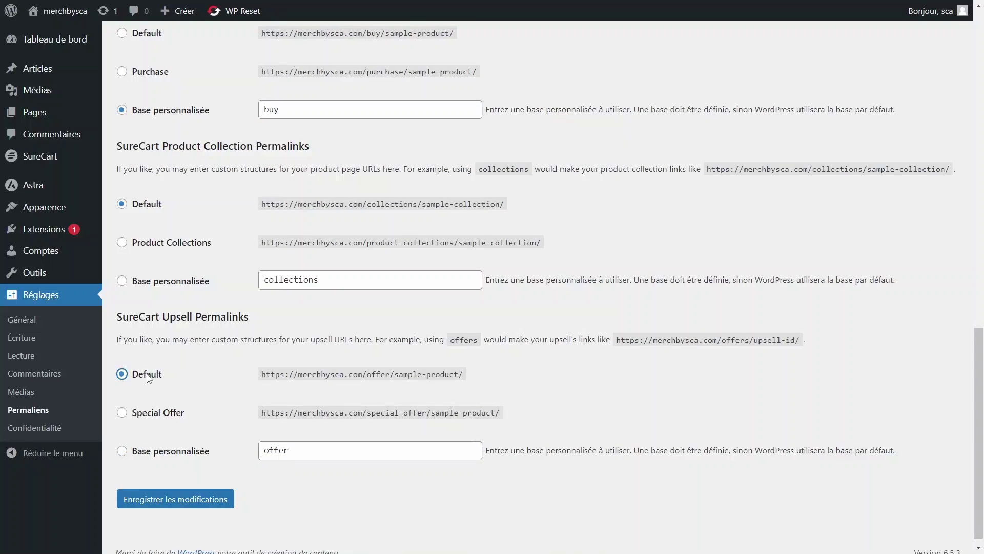
scroll(307, 443, "up", 1)
scroll(328, 451, "up", 4)
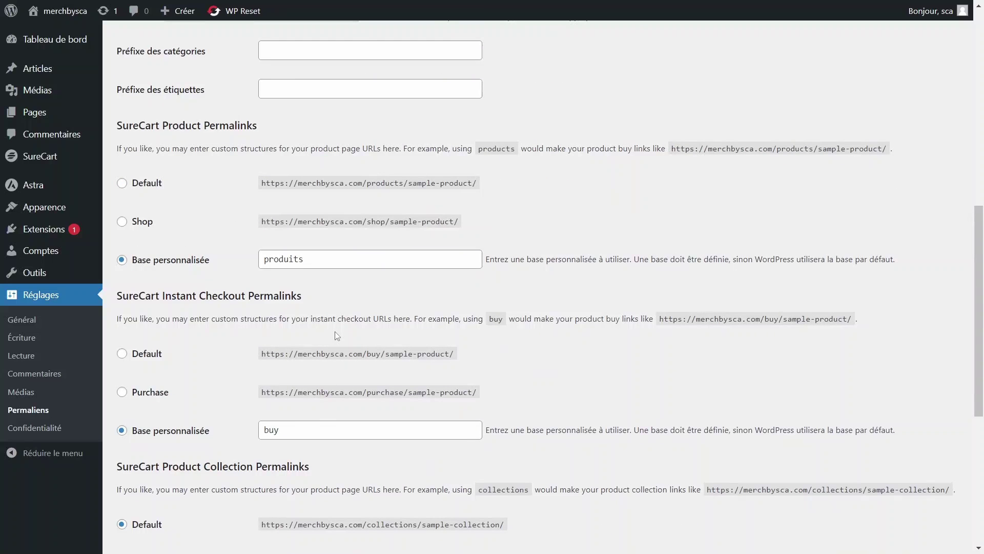
Go through the custom base fields of the checkout, product collection and upsell permalinks.
double_click(290, 429)
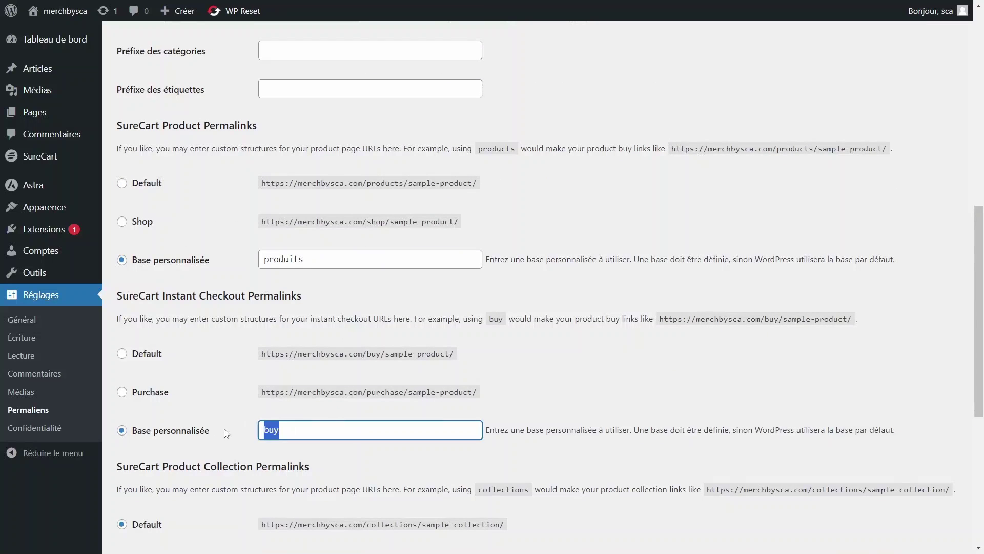
scroll(284, 426, "down", 3)
double_click(329, 410)
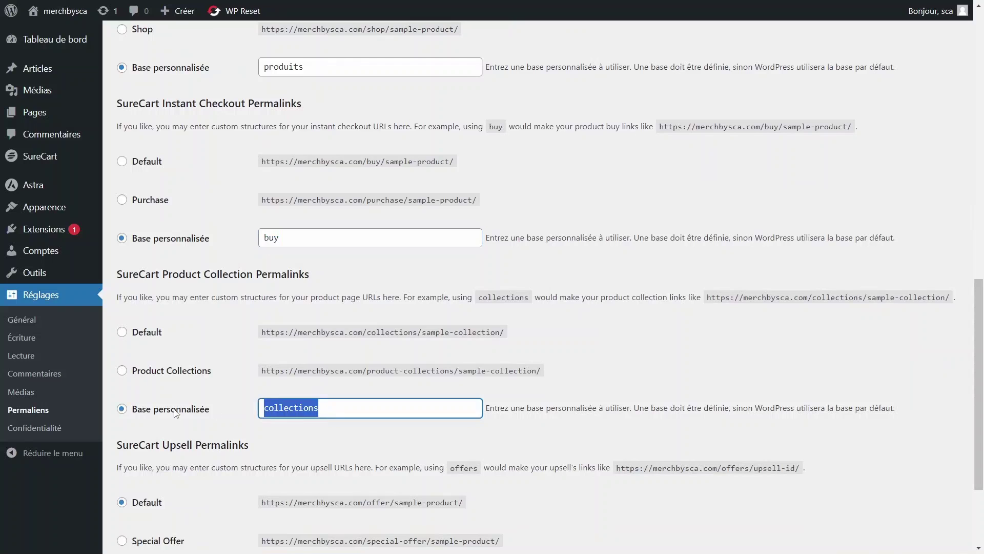
scroll(295, 429, "down", 3)
double_click(274, 437)
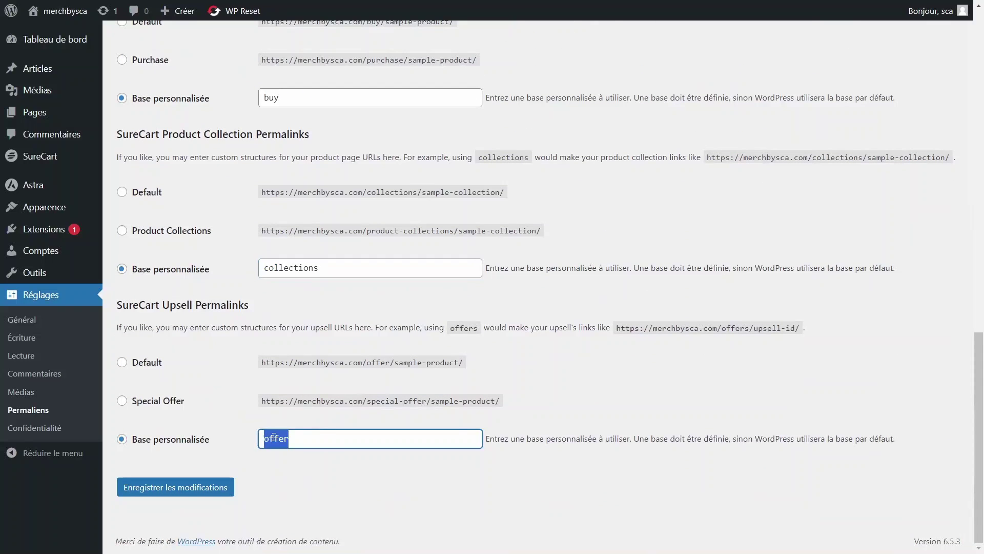
scroll(232, 469, "up", 15)
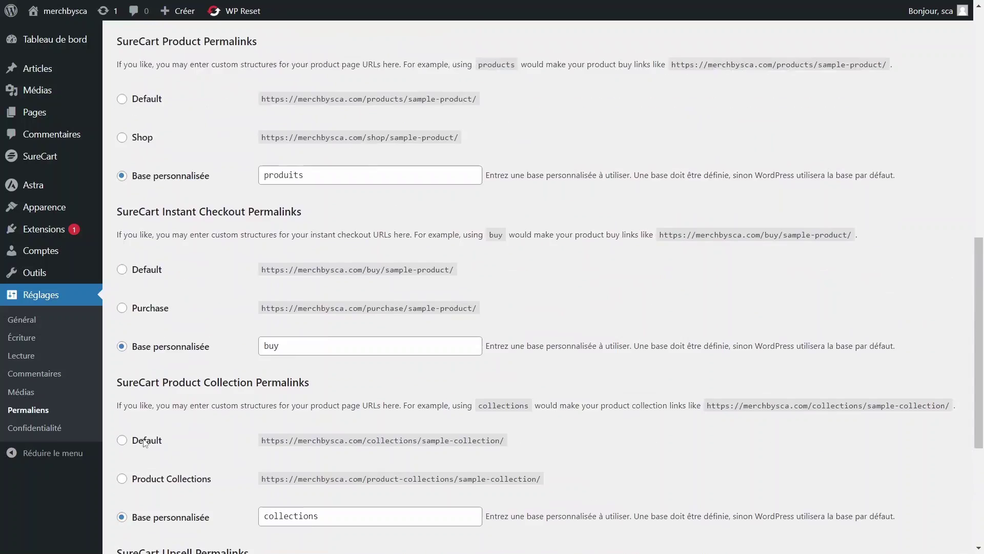
scroll(144, 439, "up", 4)
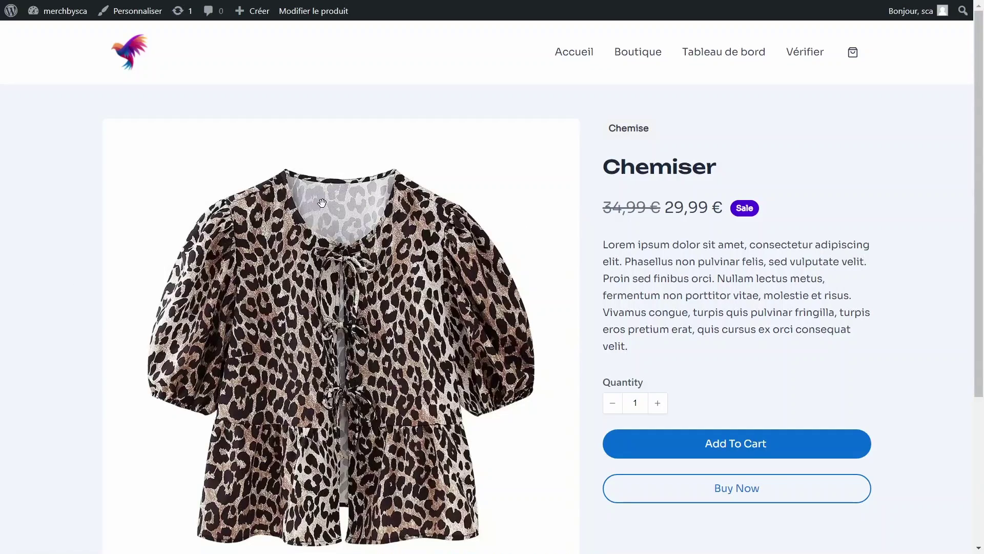
Add one Chemiser to the cart from its product page and proceed to the checkout form.
scroll(354, 230, "down", 4)
scroll(354, 229, "up", 4)
scroll(721, 352, "down", 2)
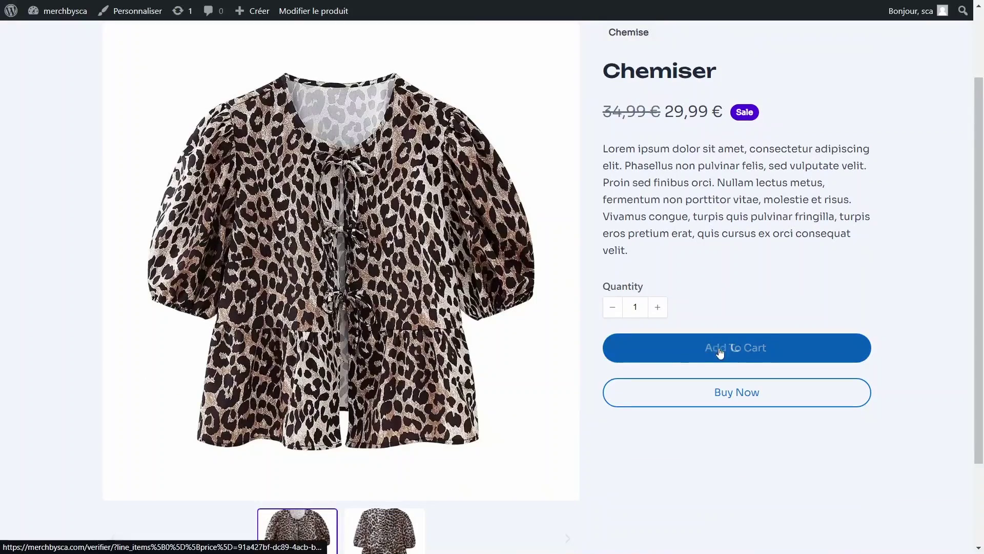
left_click(720, 352)
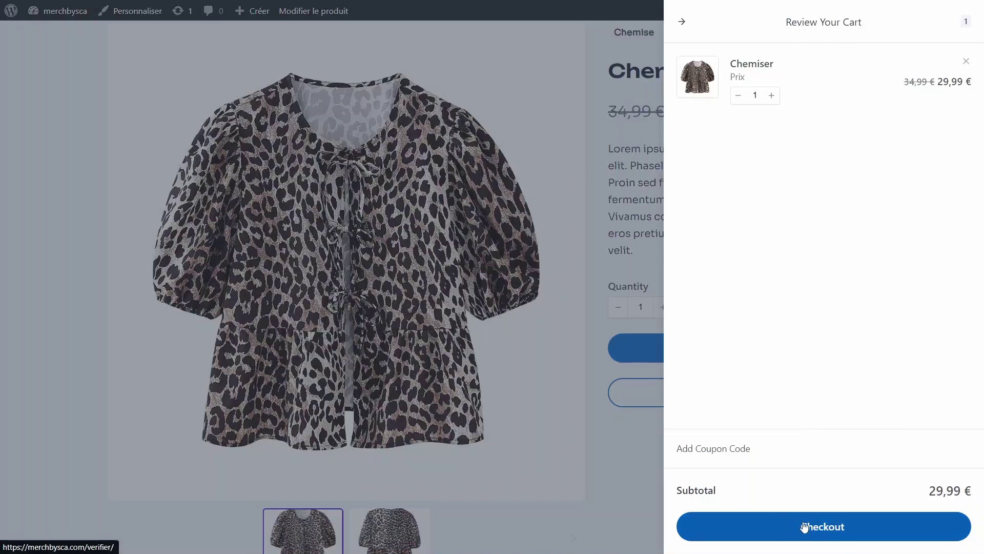
left_click(823, 524)
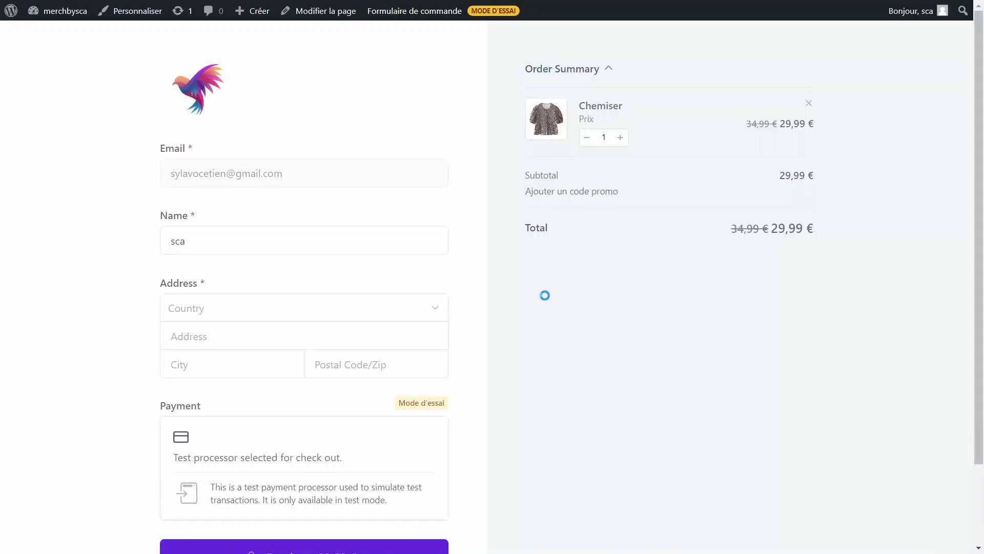
scroll(396, 326, "down", 2)
scroll(398, 338, "up", 2)
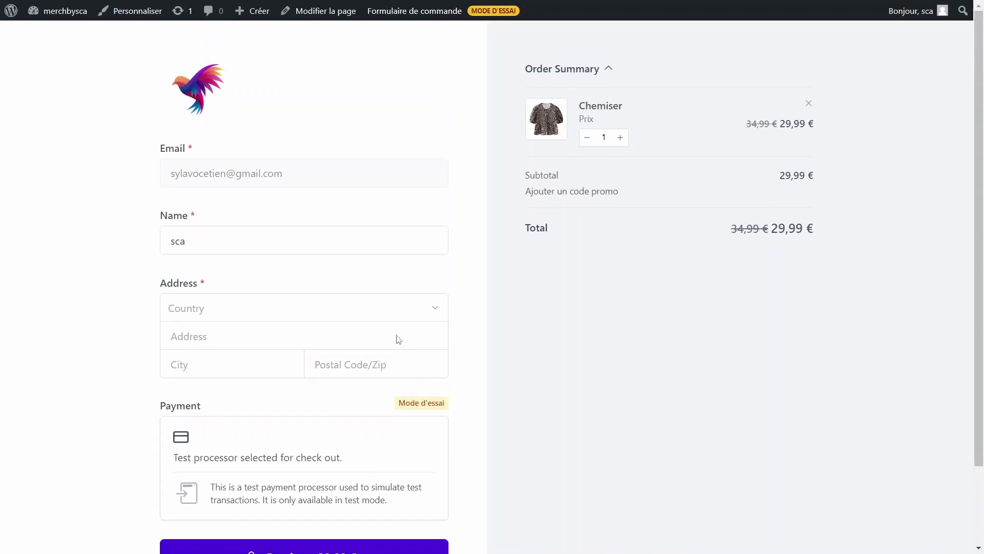
scroll(398, 338, "down", 2)
scroll(398, 339, "up", 2)
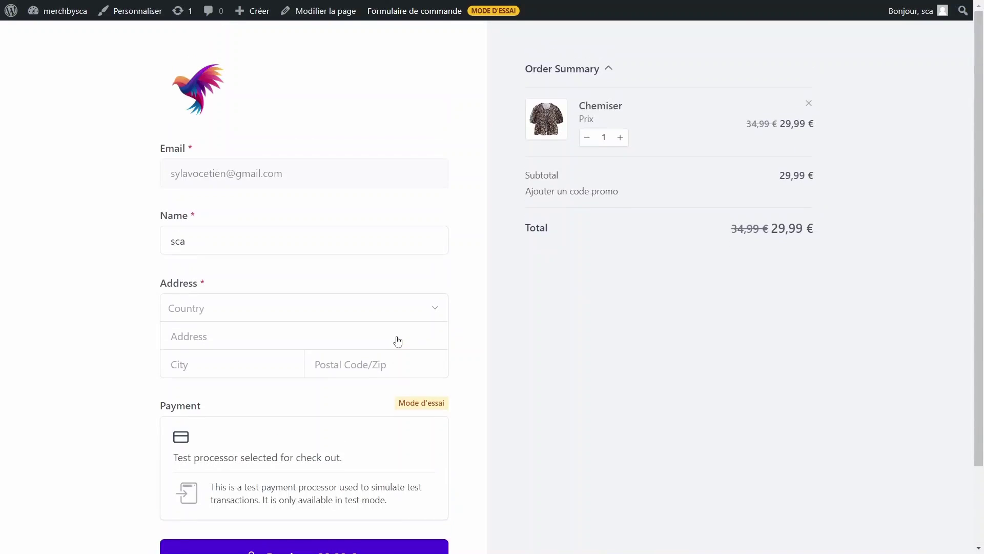